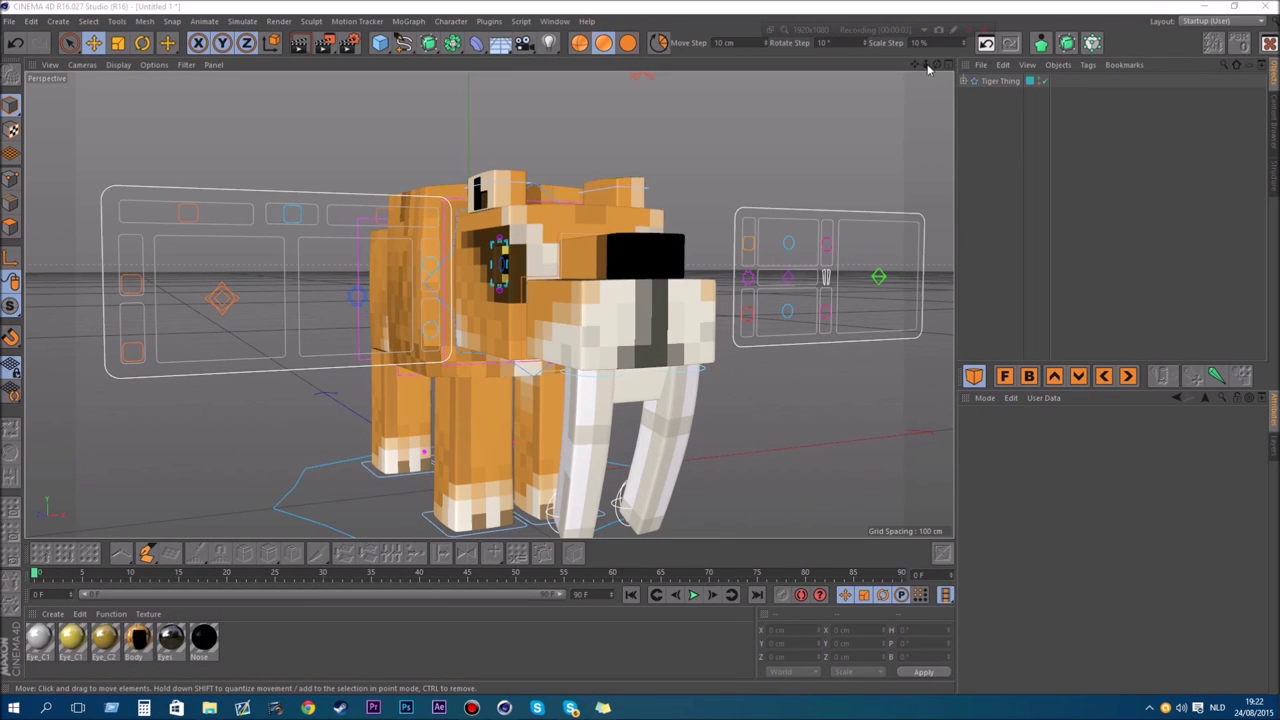
Examine the tiger rig and its control panels from several angles, including the RectangleBack control at the rear body.
drag(926, 65, 960, 50)
scroll(434, 396, up, 3)
scroll(641, 172, up, 2)
scroll(641, 253, up, 3)
scroll(936, 67, down, 3)
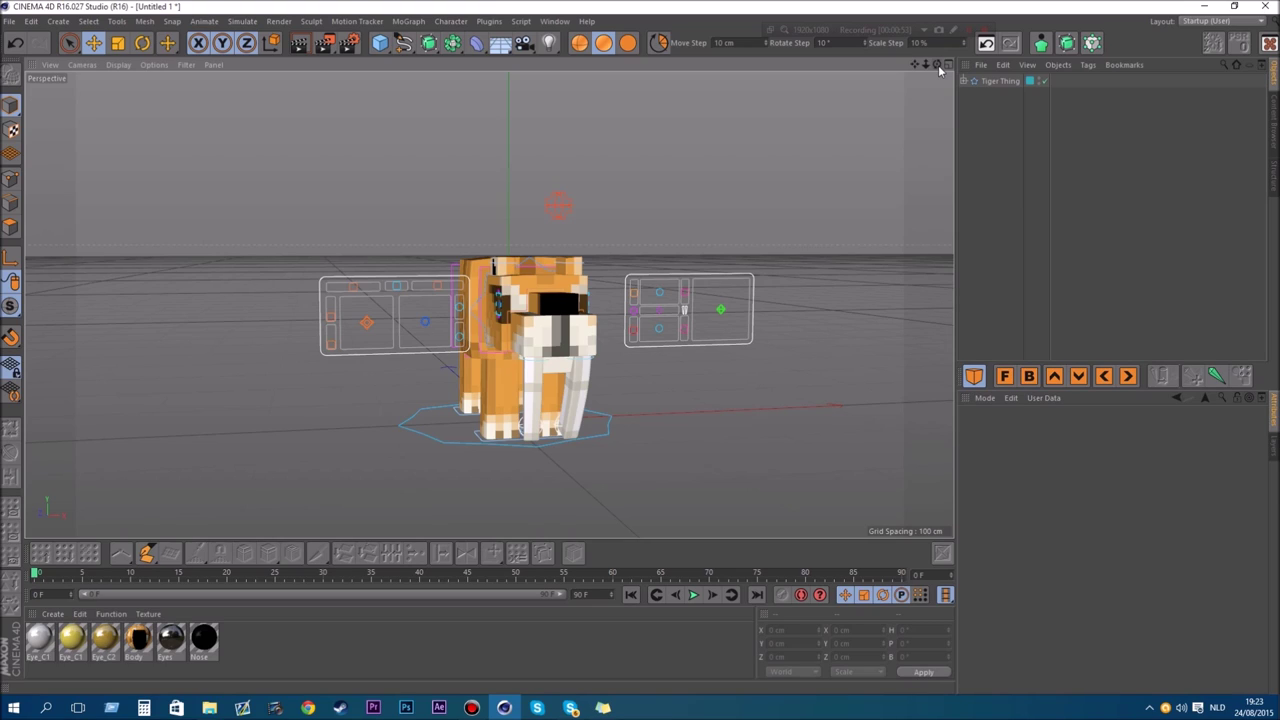
scroll(505, 392, up, 4)
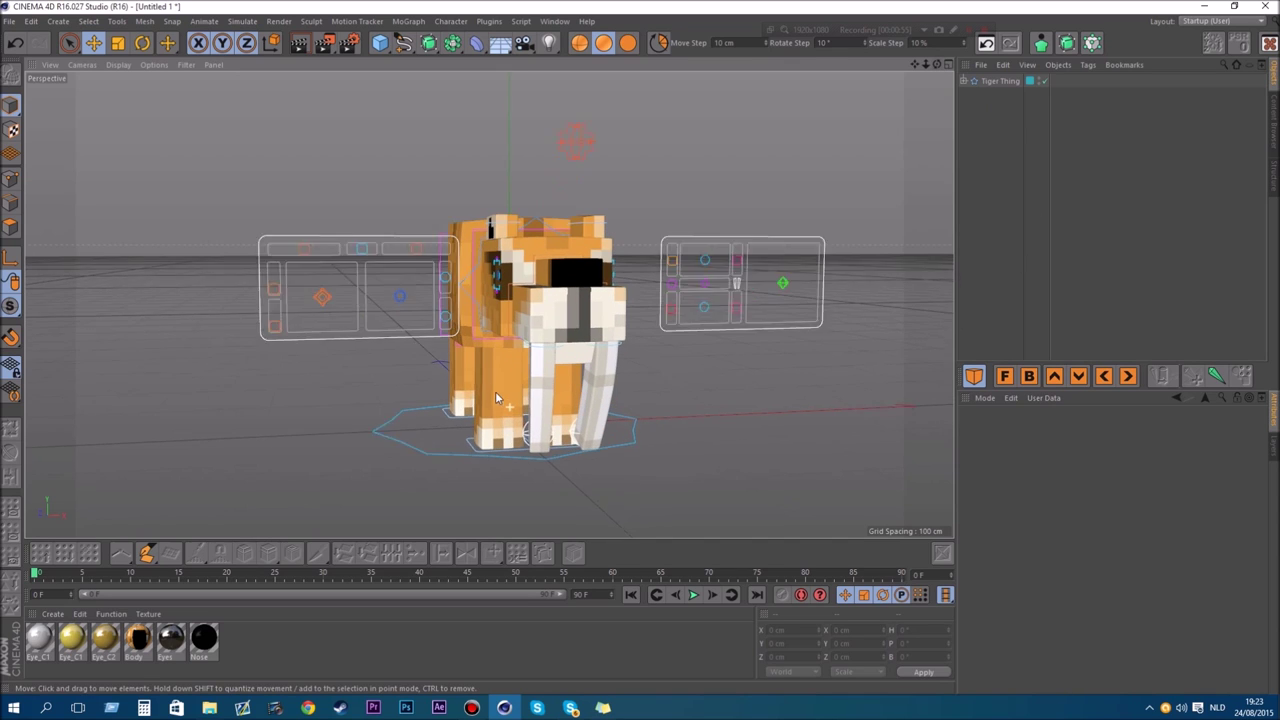
mouse_move(940, 66)
mouse_down()
mouse_move(913, 66)
mouse_move(937, 65)
mouse_up()
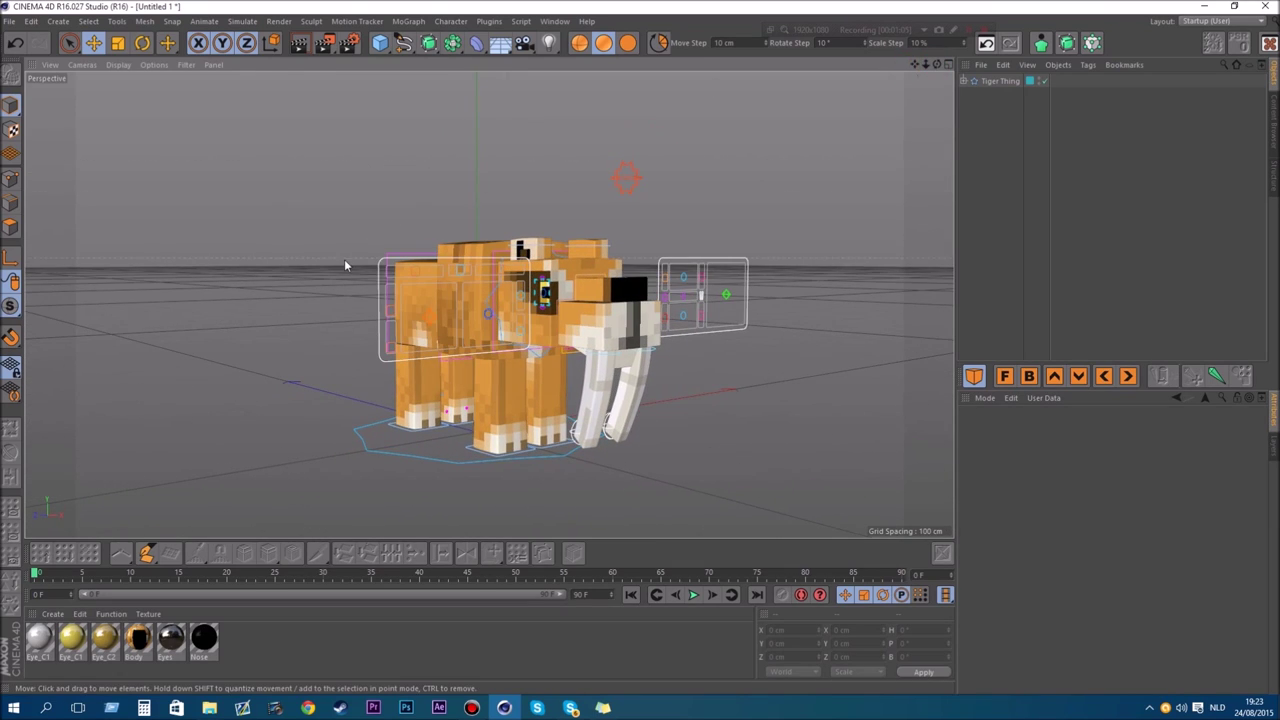
click(394, 255)
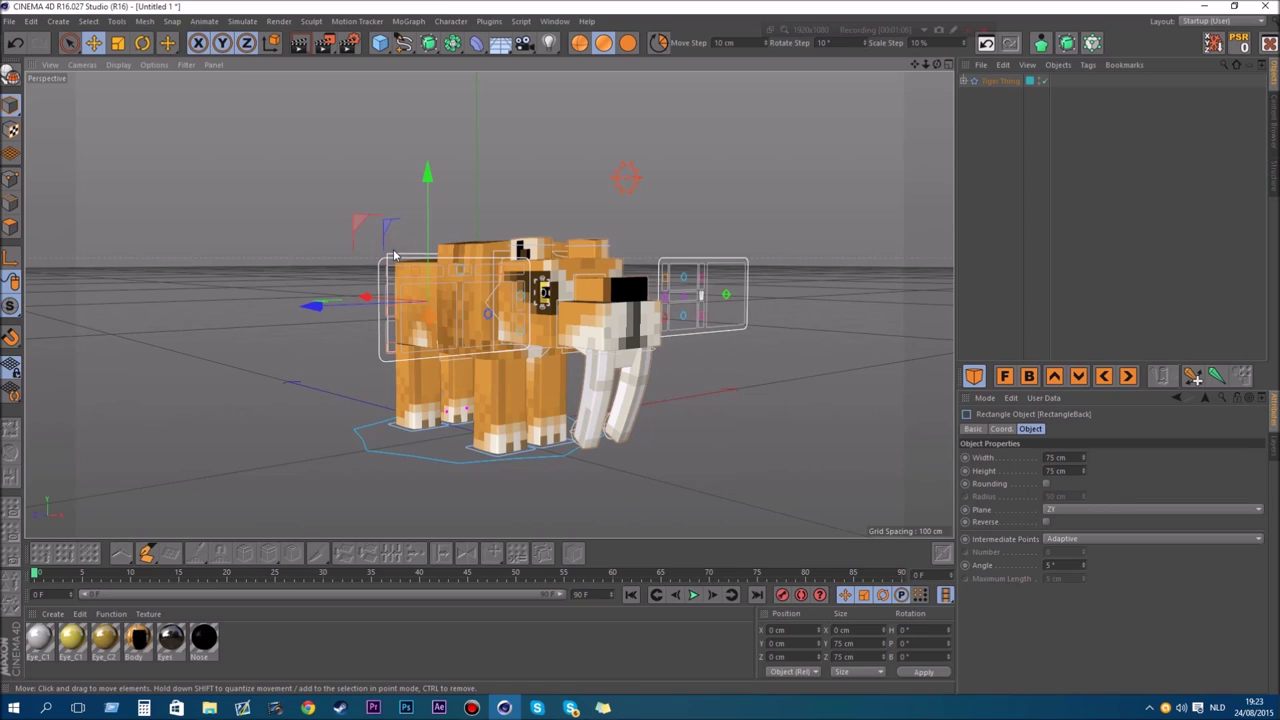
click(821, 479)
Select the main Tiger Thing control and show only its Custom eye colour settings.
scroll(680, 336, up, 3)
drag(930, 64, 937, 64)
click(996, 83)
scroll(839, 471, up, 1)
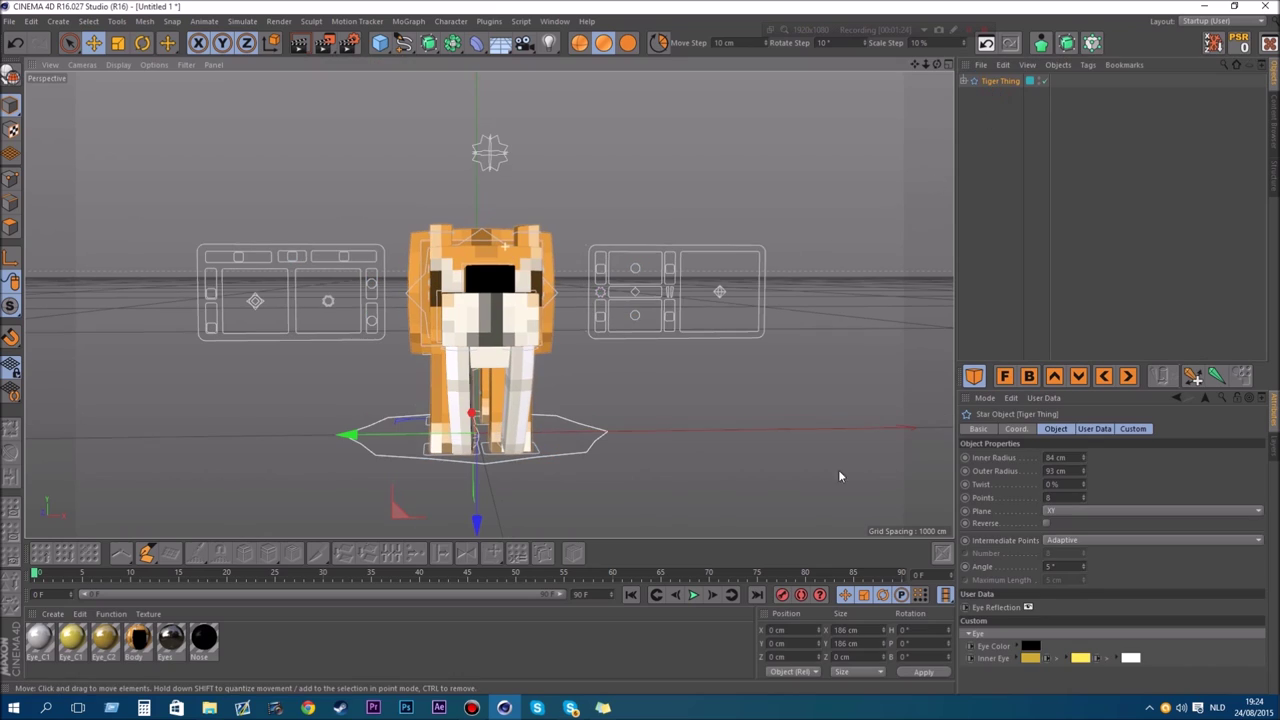
click(1134, 429)
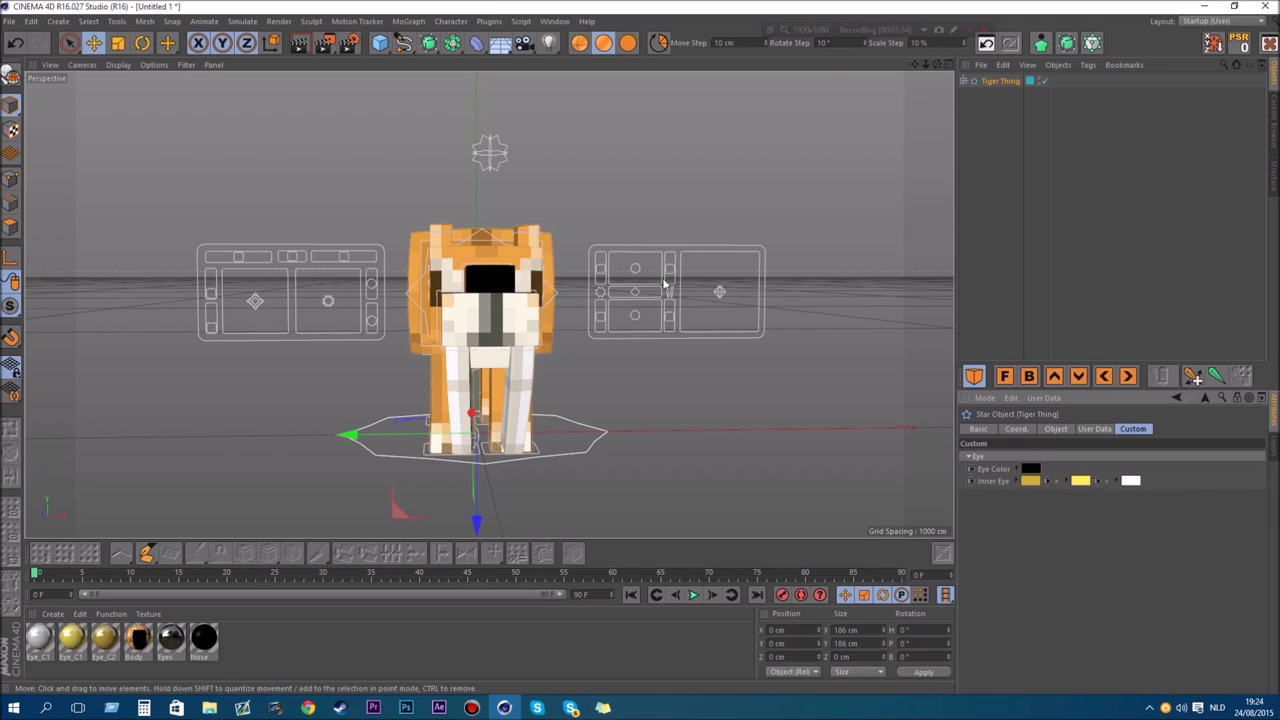
Examine the tiger's eye up close and from the side to see its inner and outer colours.
drag(915, 66, 987, 31)
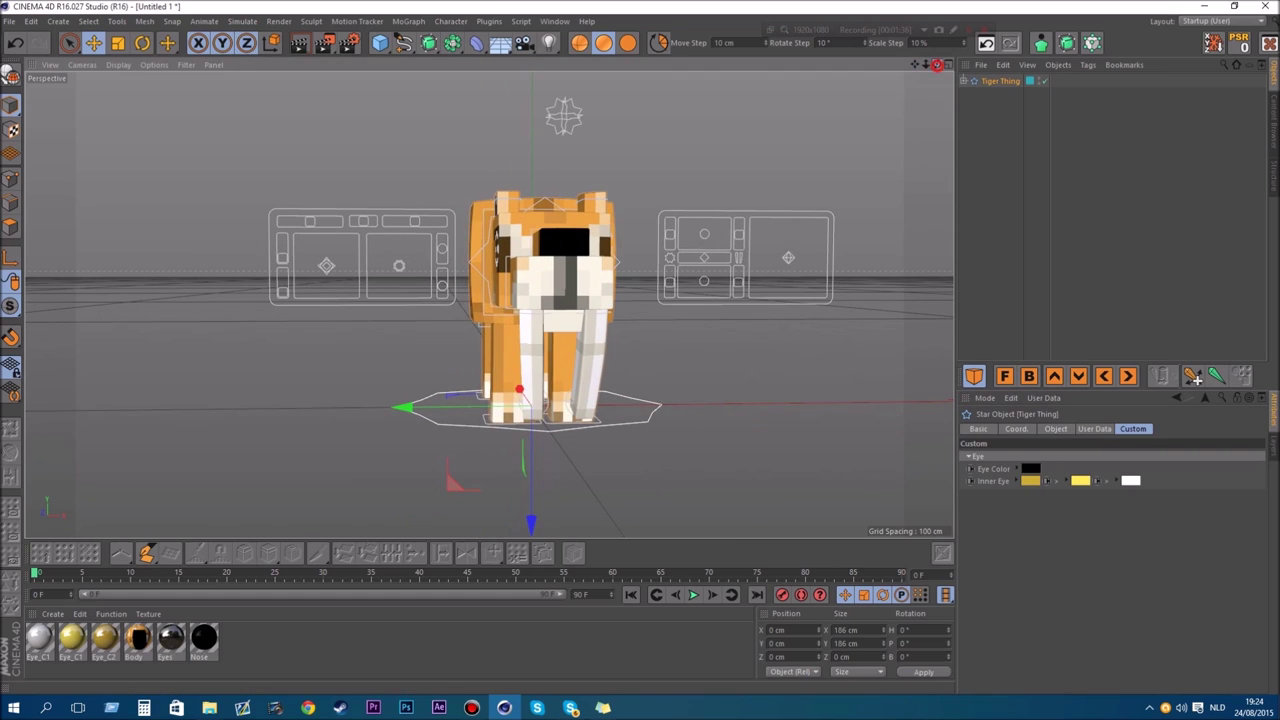
drag(937, 65, 1020, 426)
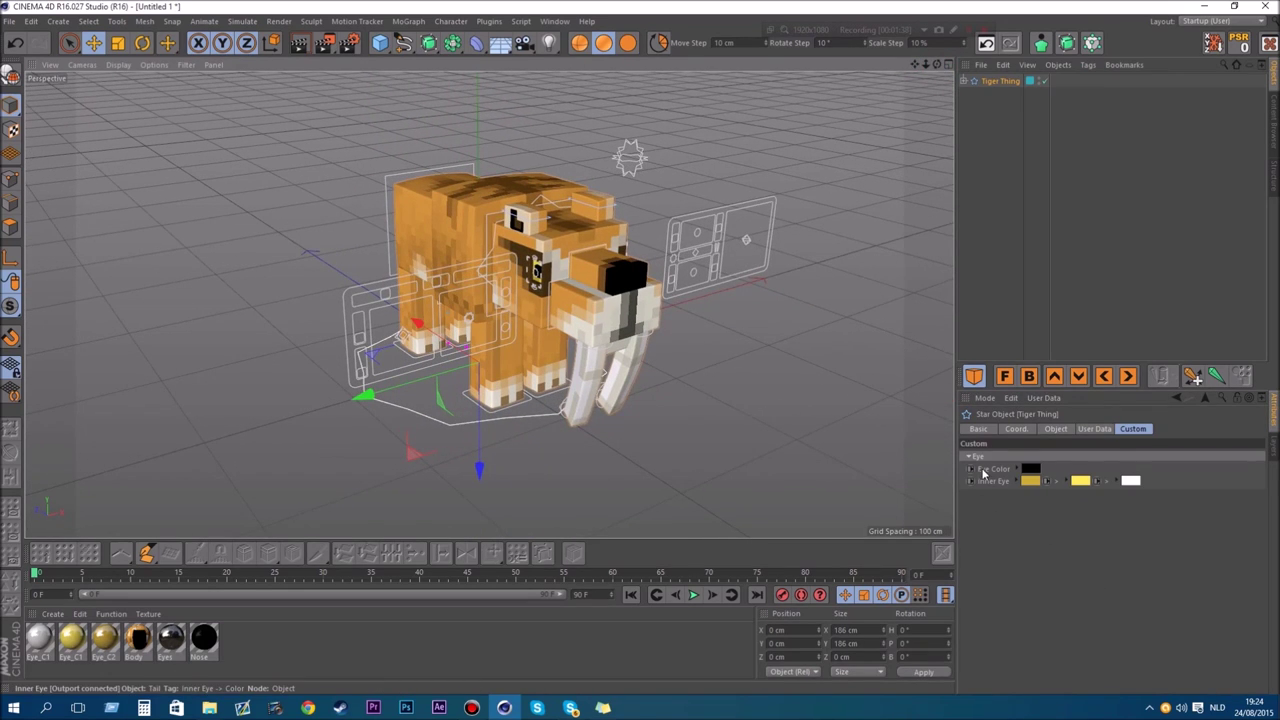
scroll(530, 308, up, 8)
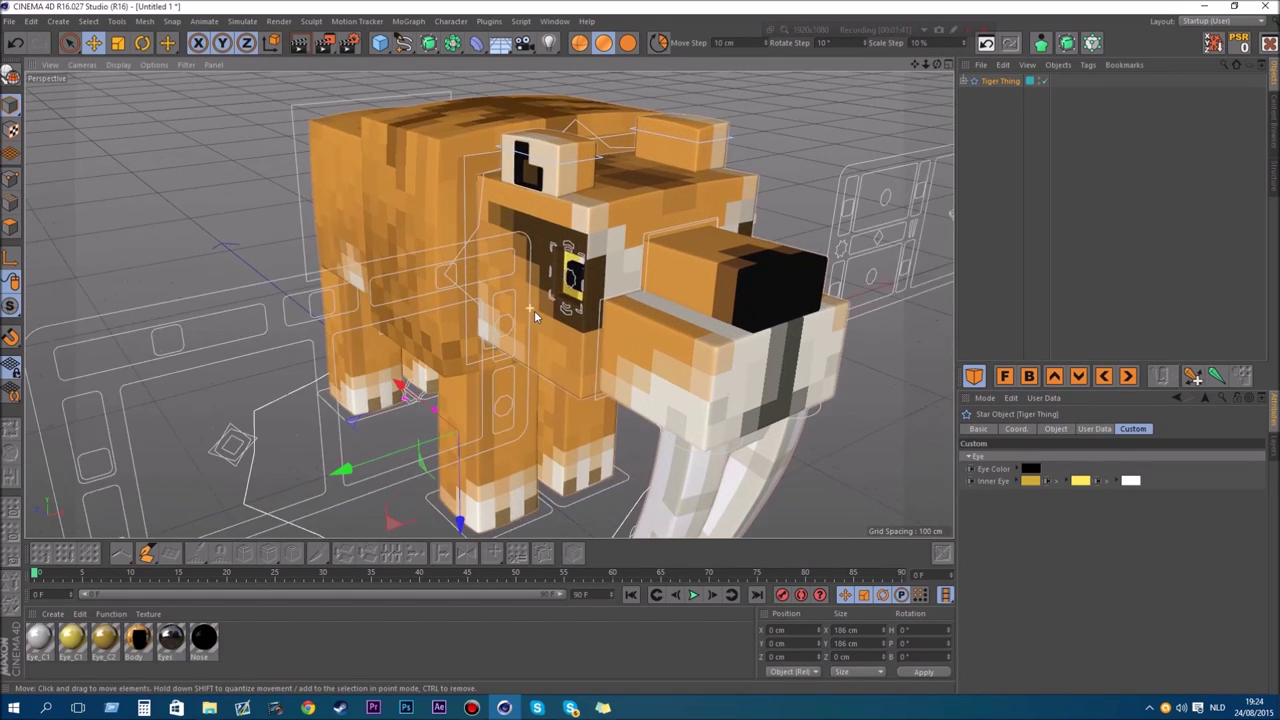
scroll(568, 172, up, 4)
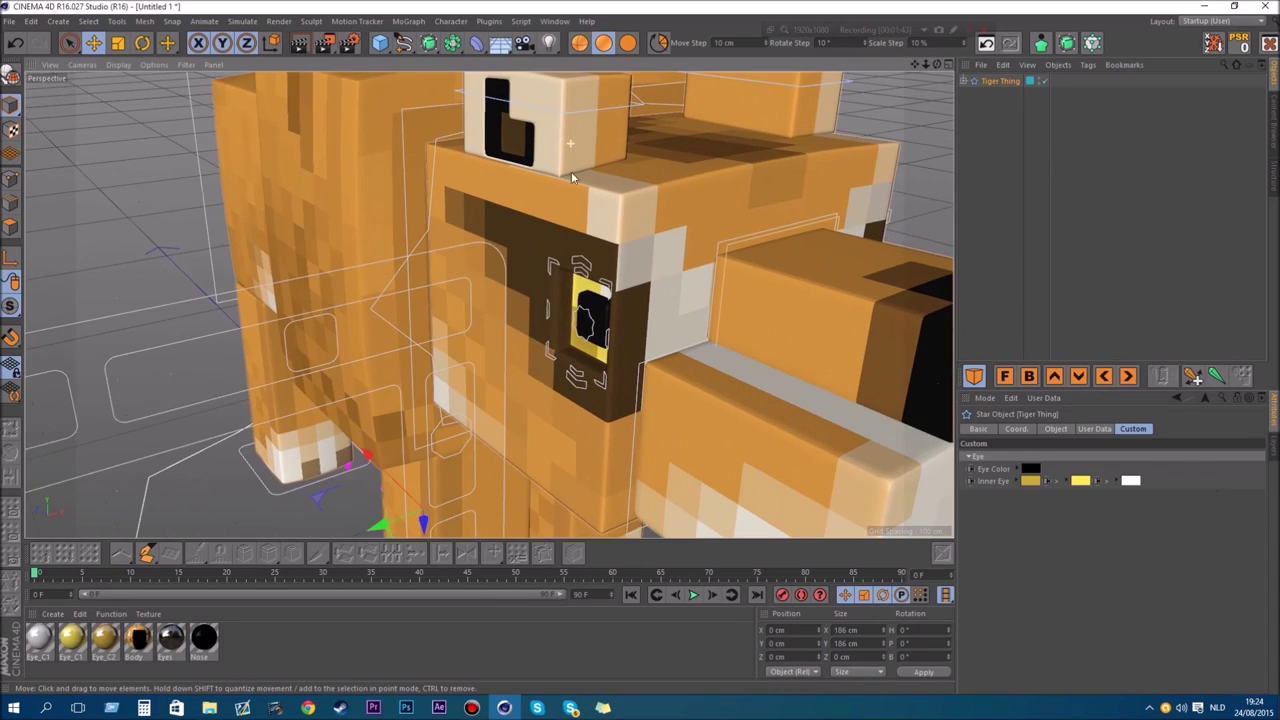
drag(936, 66, 936, 67)
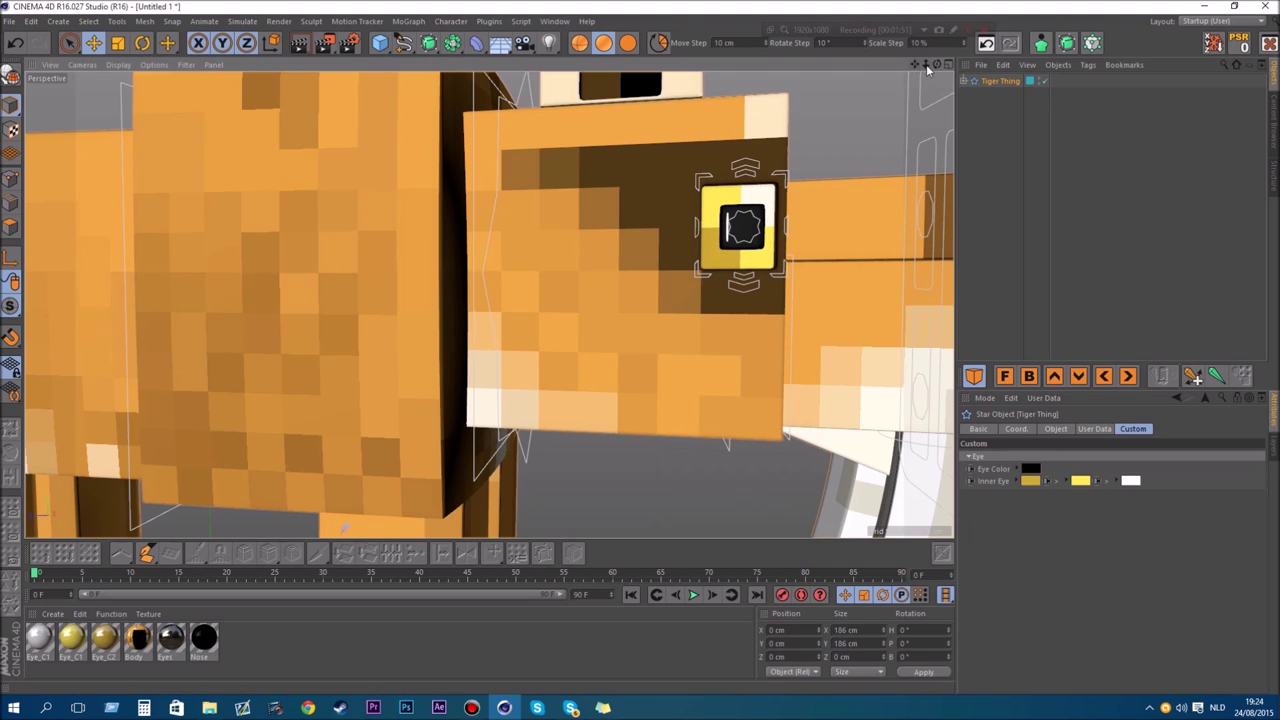
drag(926, 67, 936, 67)
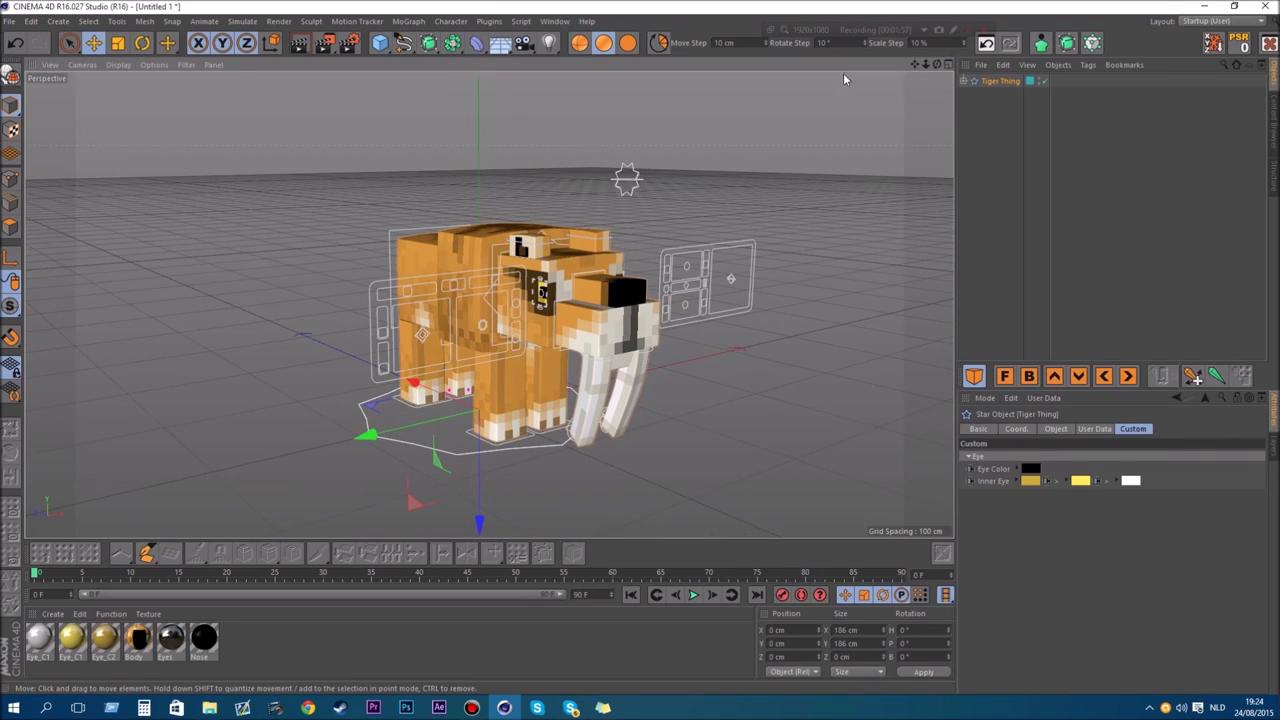
Deselect the main control and inspect the control around the front foot.
mouse_move(937, 65)
mouse_down()
mouse_move(926, 66)
mouse_move(937, 65)
mouse_up()
click(651, 469)
scroll(580, 457, up, 4)
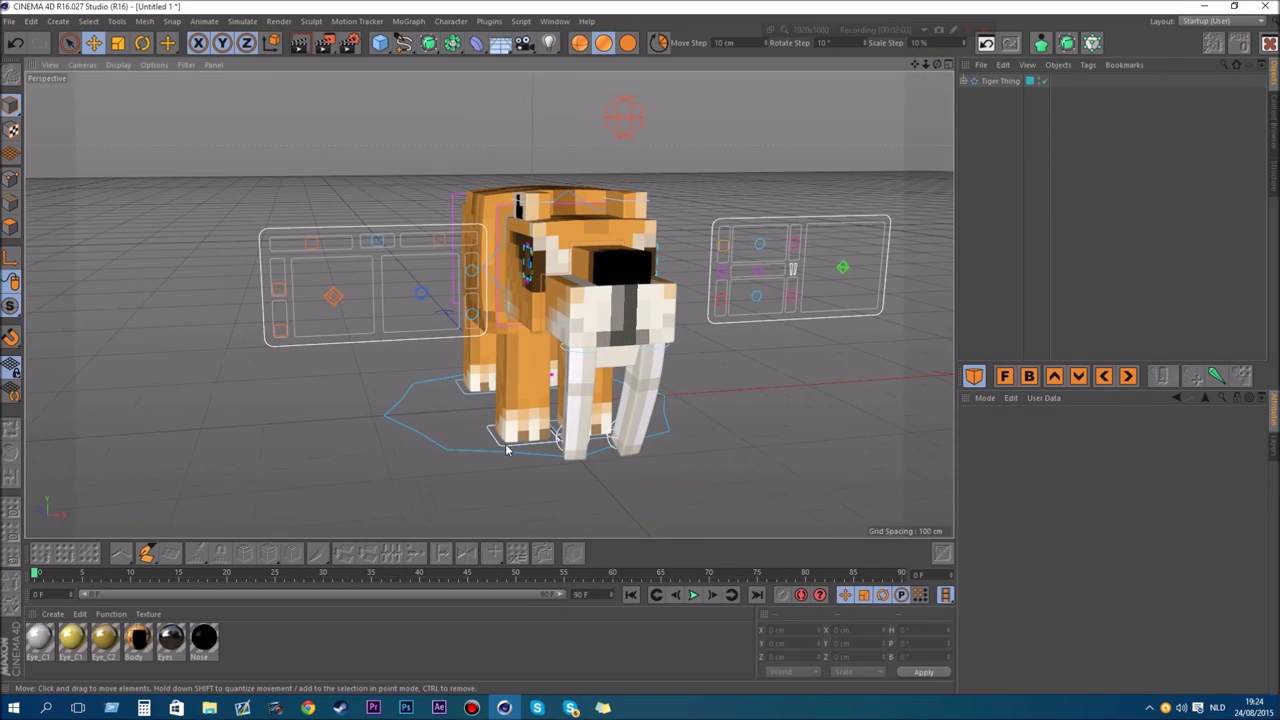
click(490, 440)
click(871, 440)
drag(926, 65, 926, 65)
drag(937, 64, 937, 64)
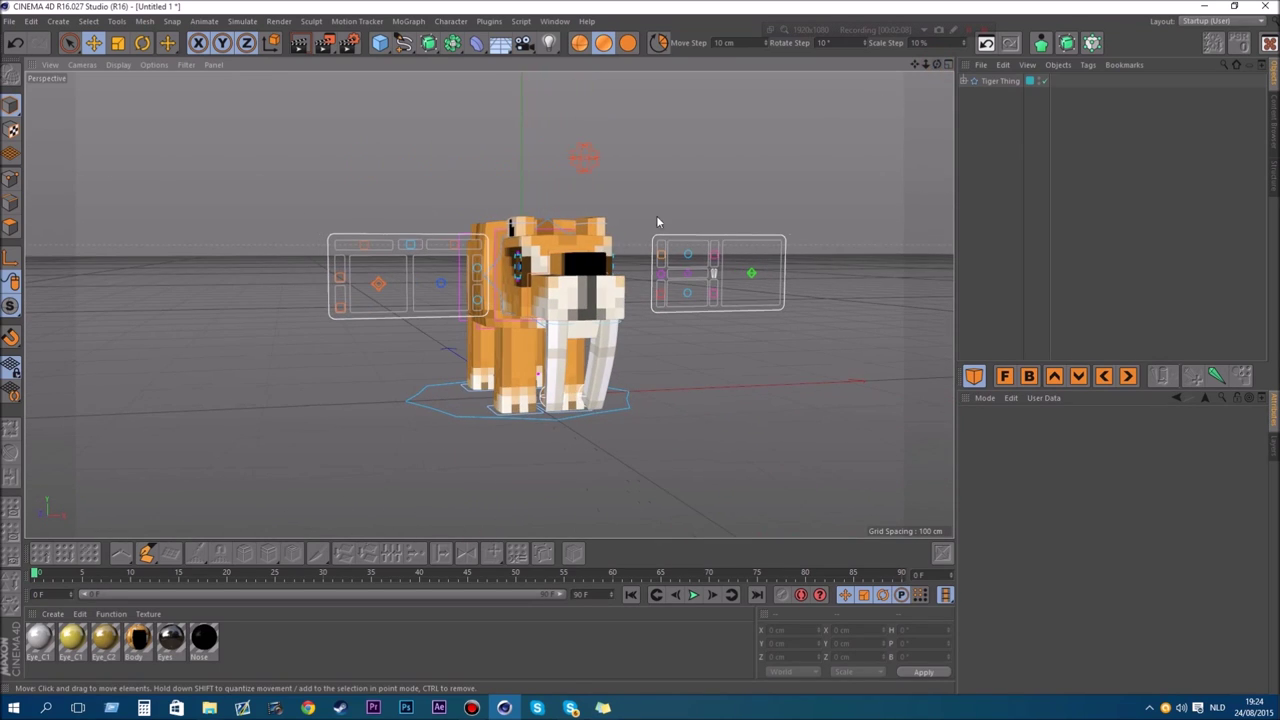
Inspect the floating control above the head and the main Tiger Thing control, viewing the rig from the front.
click(568, 168)
scroll(588, 160, up, 2)
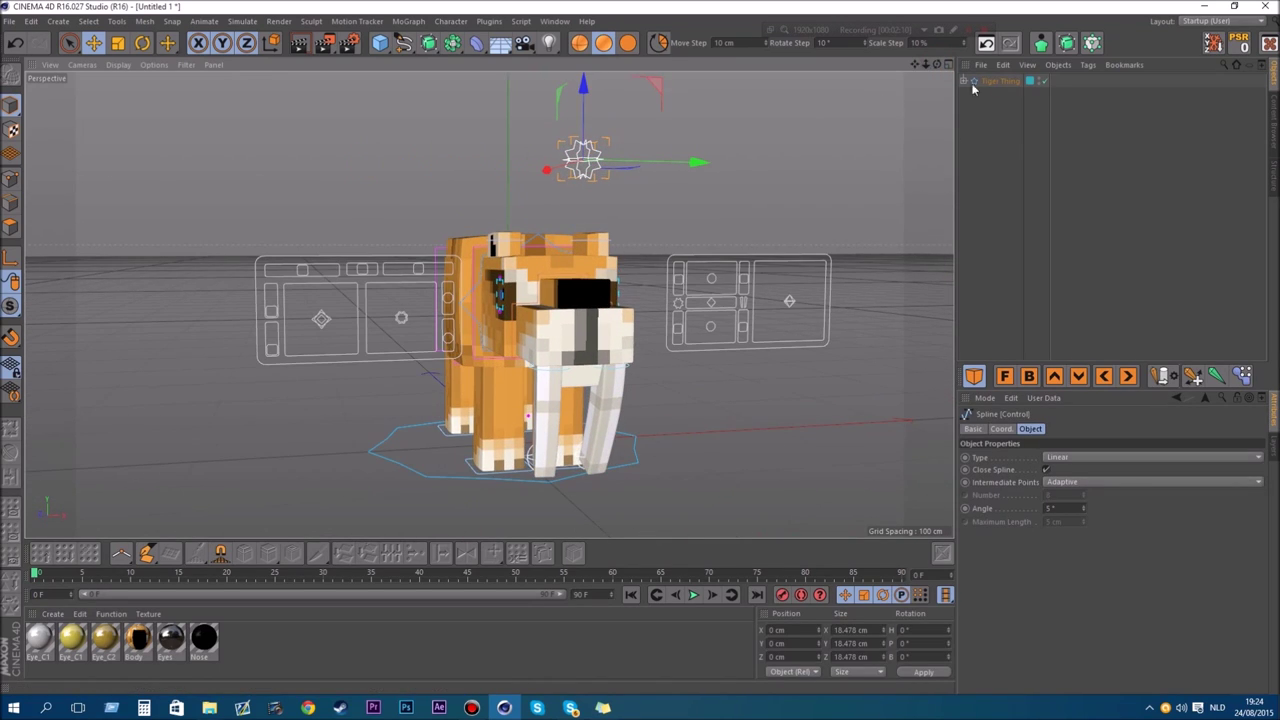
click(1000, 82)
click(834, 188)
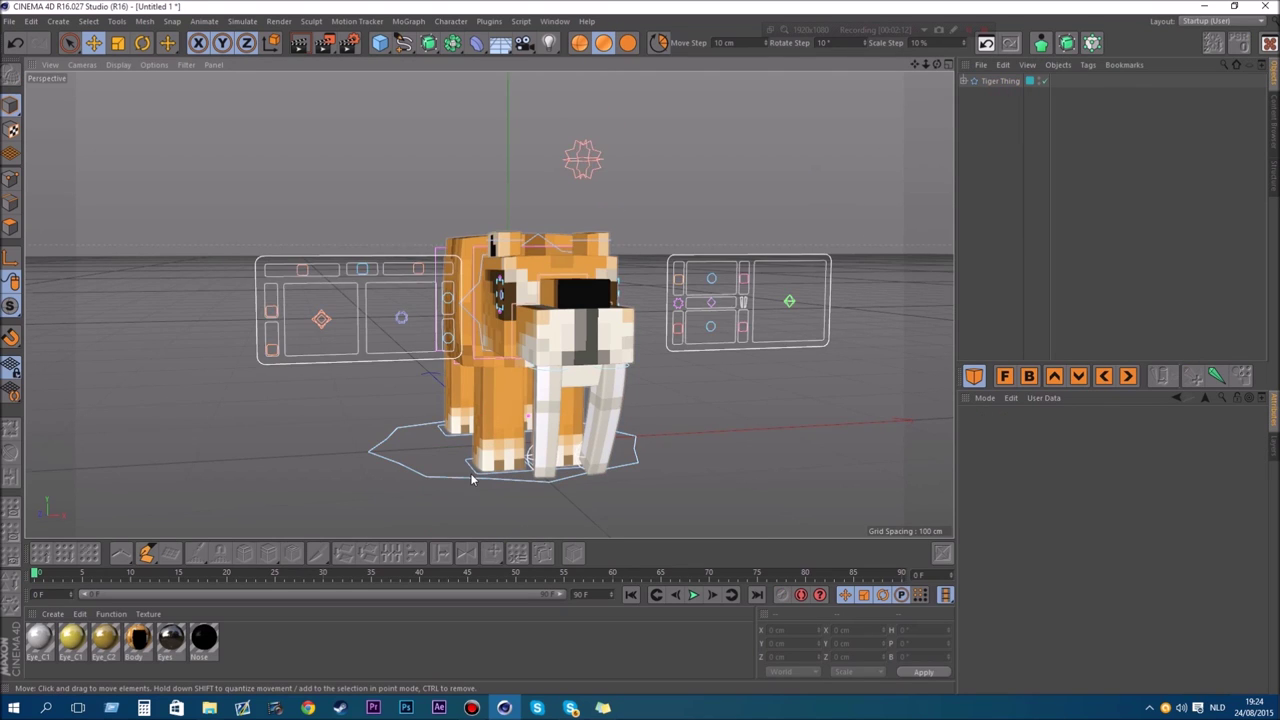
scroll(473, 480, up, 2)
drag(937, 64, 1022, 42)
click(983, 83)
mouse_move(937, 64)
mouse_down()
mouse_move(990, 68)
mouse_move(920, 40)
mouse_move(895, 68)
mouse_move(945, 60)
mouse_move(900, 54)
mouse_move(925, 48)
mouse_up()
scroll(515, 236, up, 4)
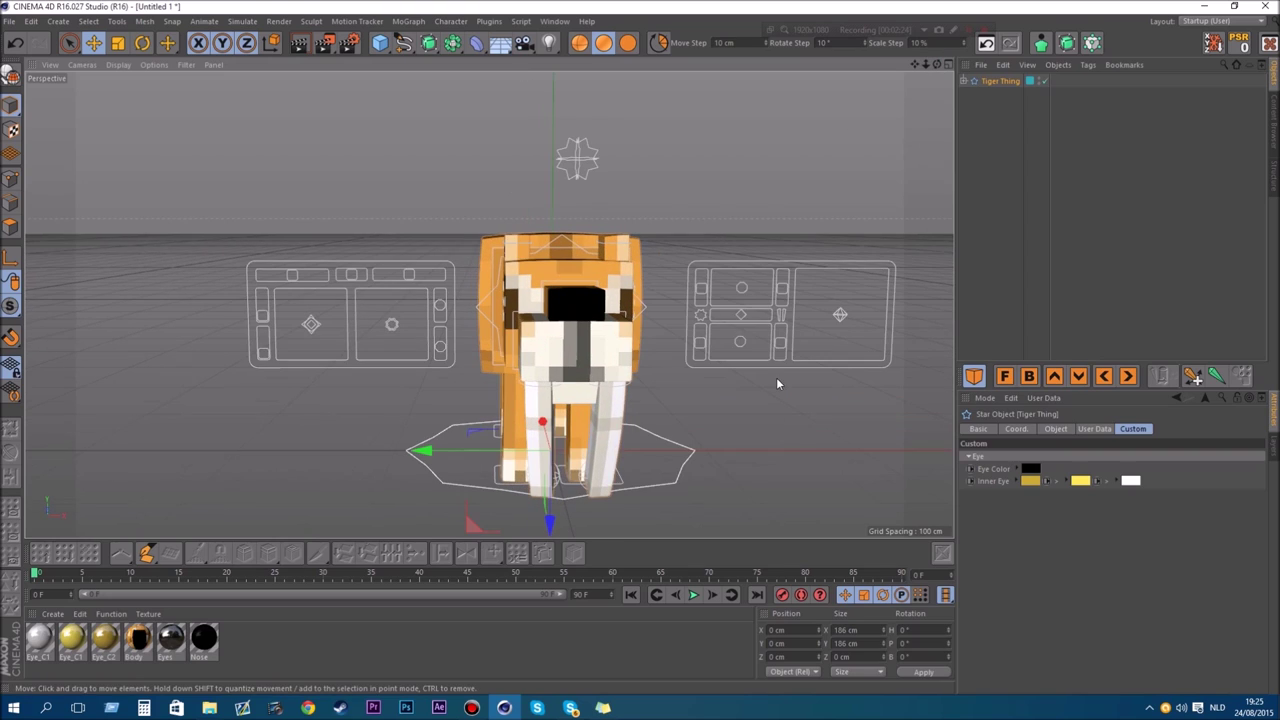
Select the All control in the face panel beside the head and move it down to about Y -14.4 cm.
click(836, 308)
scroll(826, 386, up, 3)
scroll(836, 300, down, 5)
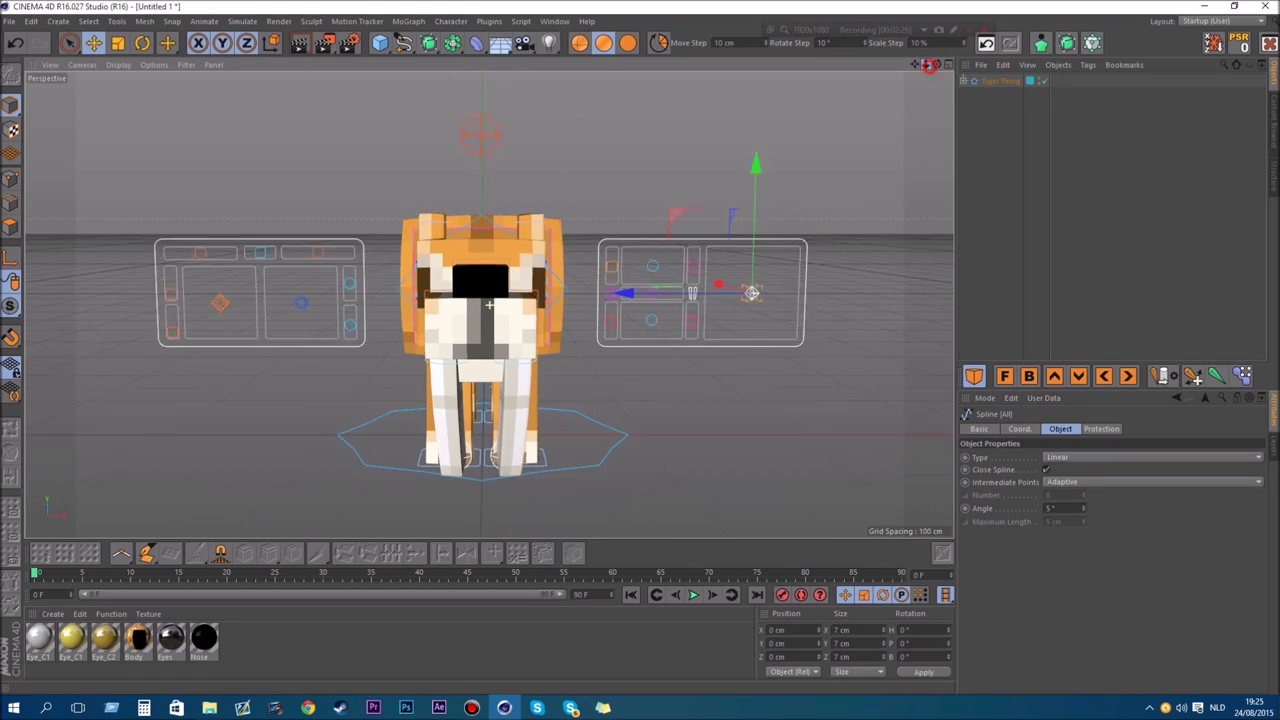
mouse_move(937, 64)
mouse_down()
mouse_move(930, 38)
mouse_move(916, 60)
mouse_up()
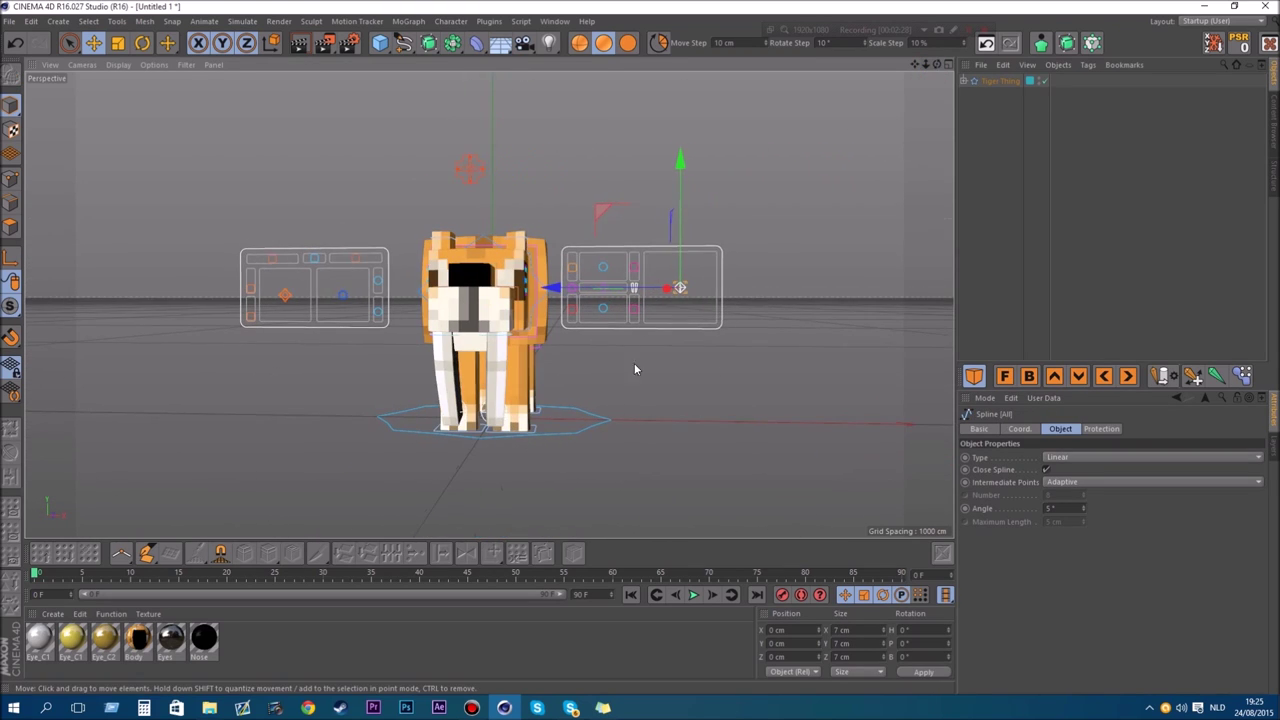
scroll(602, 176, up, 4)
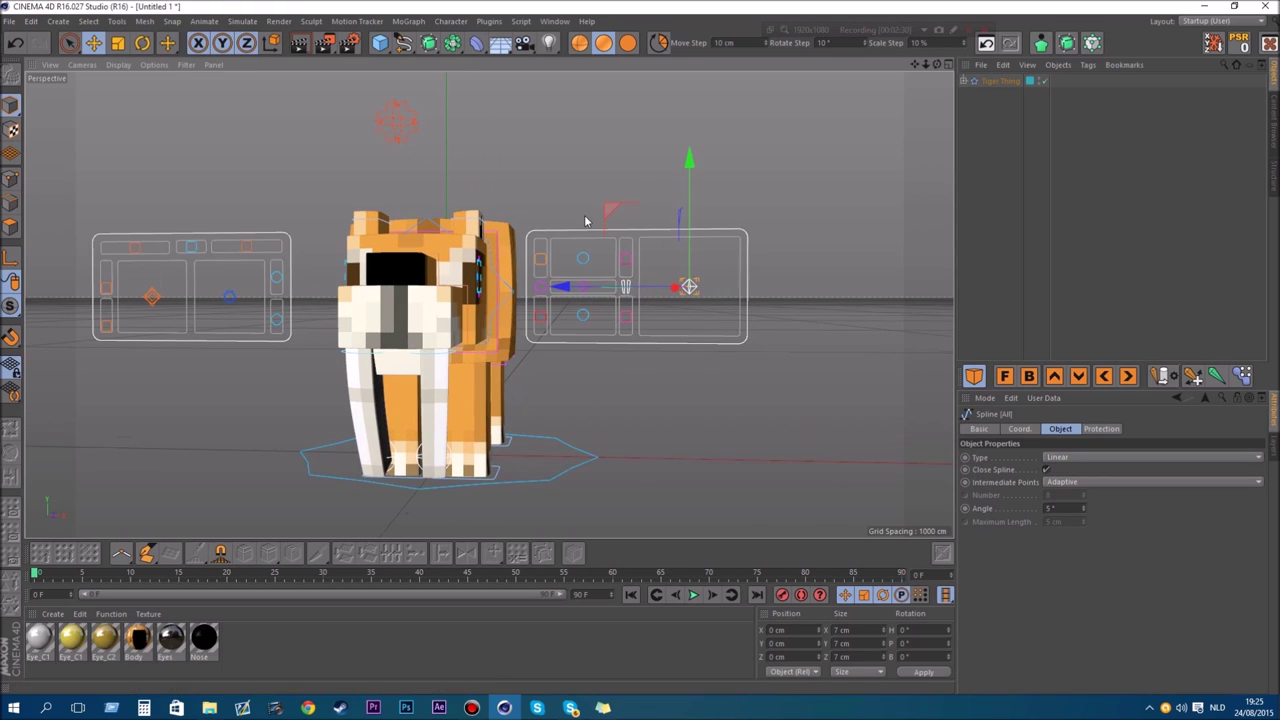
drag(596, 184, 680, 214)
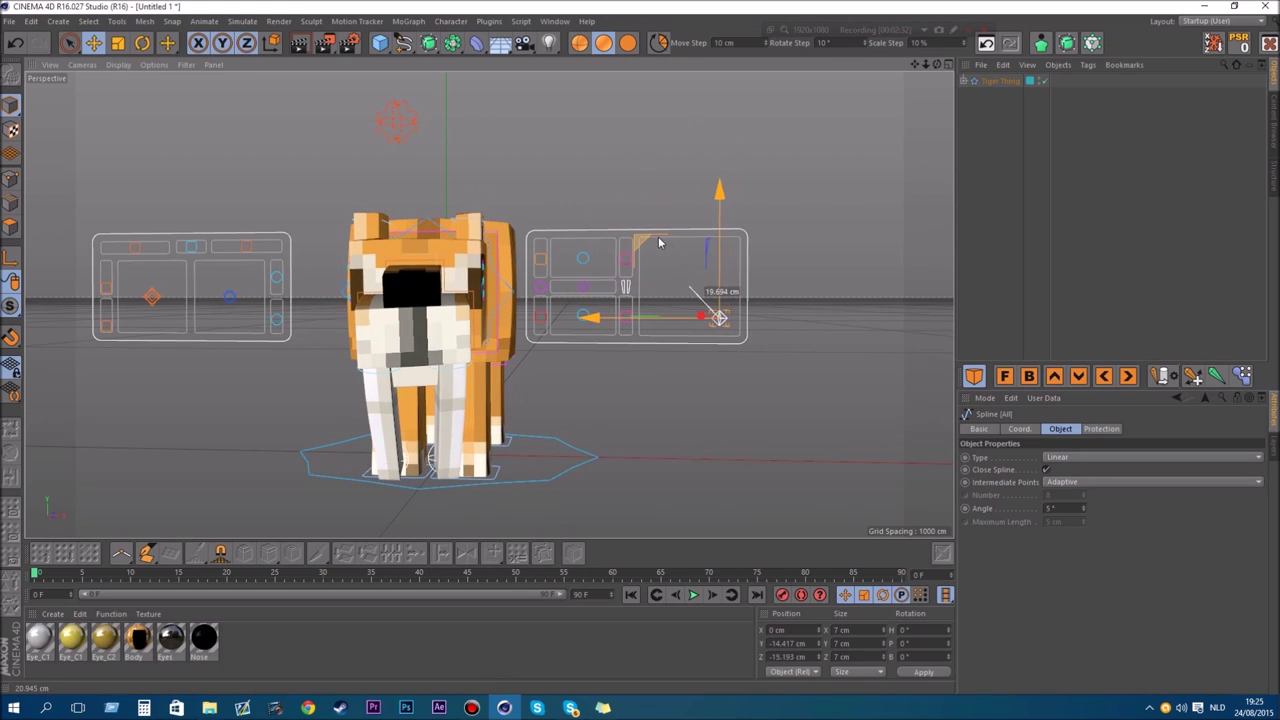
Try raising the All control from a side view, undo that move and reset the control's position.
drag(938, 66, 775, 70)
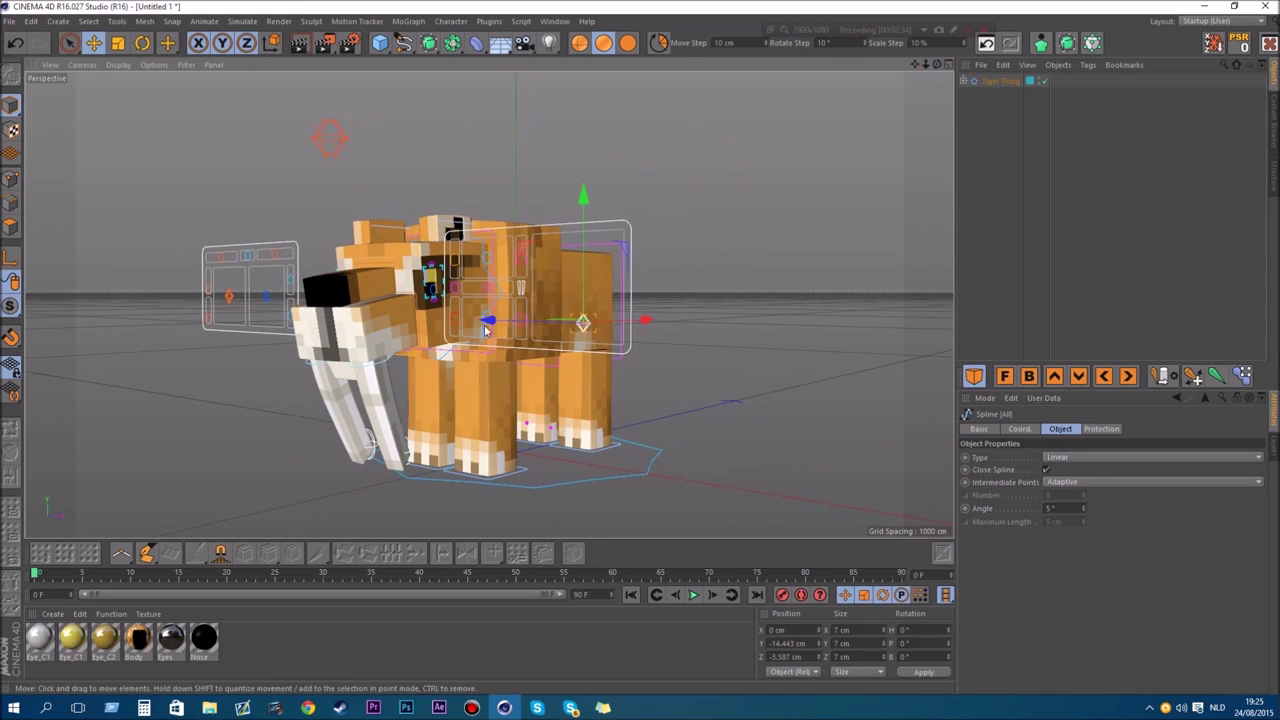
scroll(545, 277, up, 2)
drag(549, 245, 560, 205)
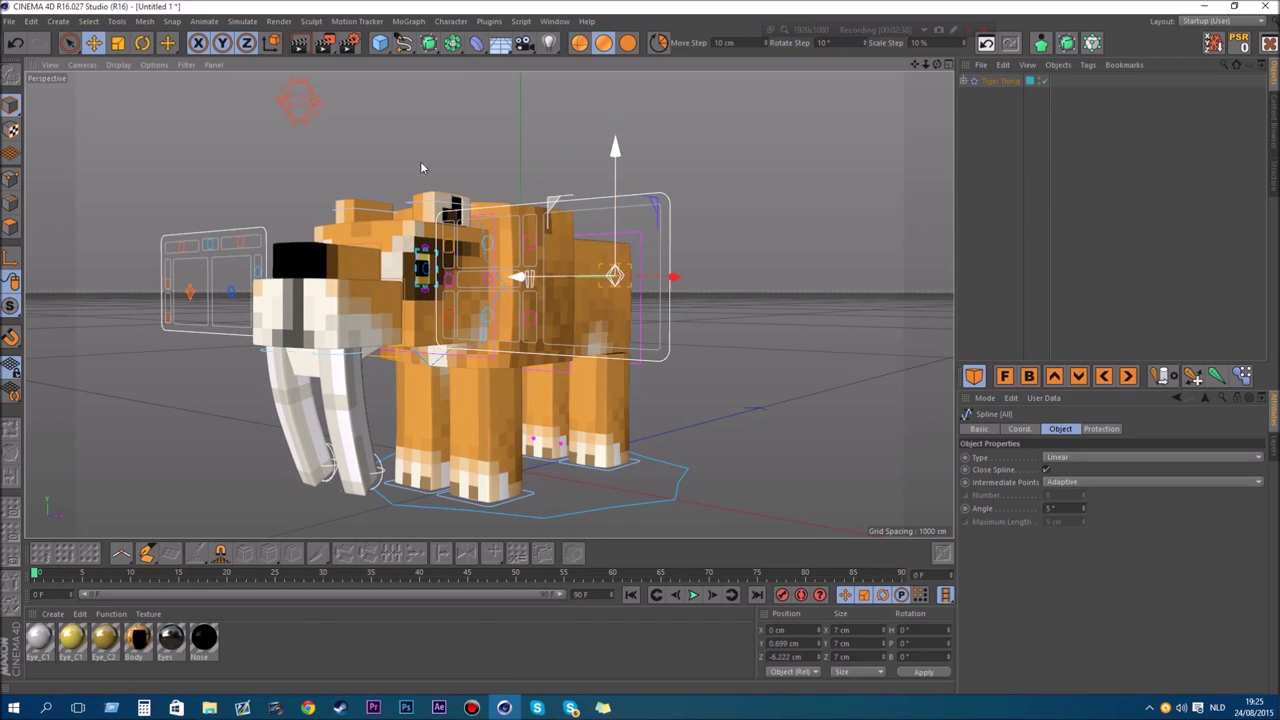
click(16, 46)
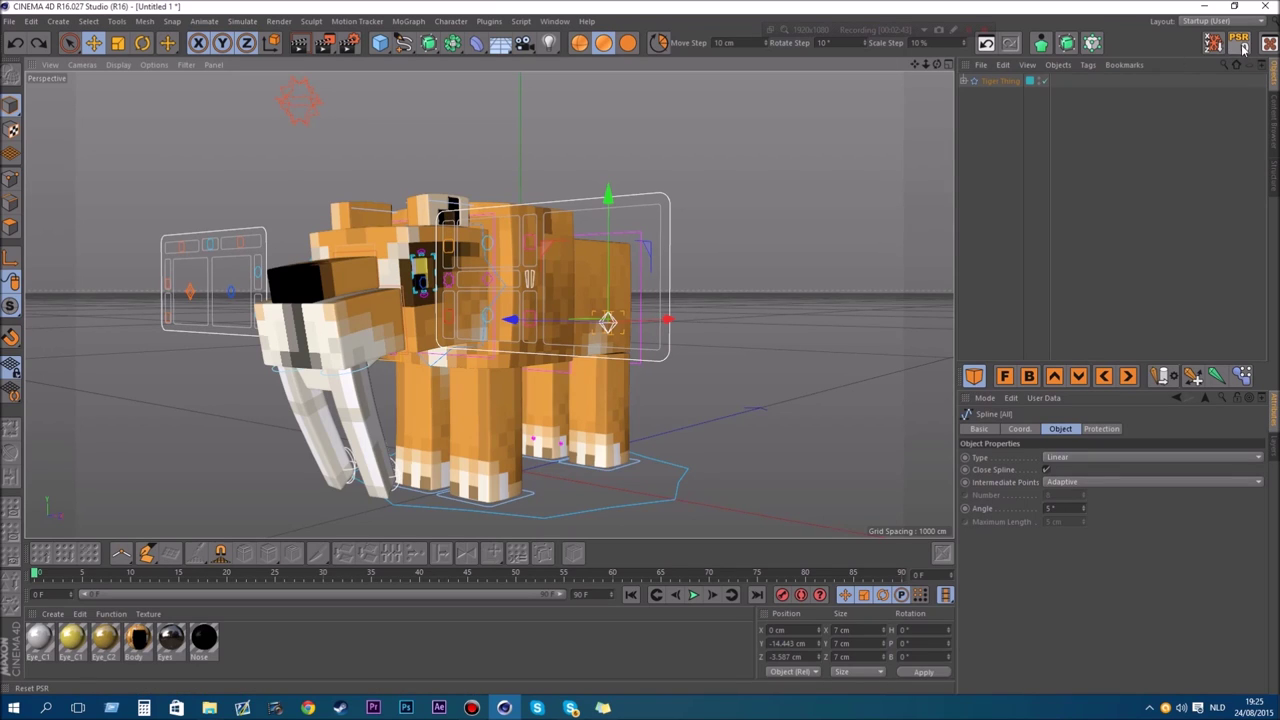
Move the RectangleBack control to about X 14 cm, Y -11.5 cm, Z 0.1 cm to lower the rear body.
click(640, 240)
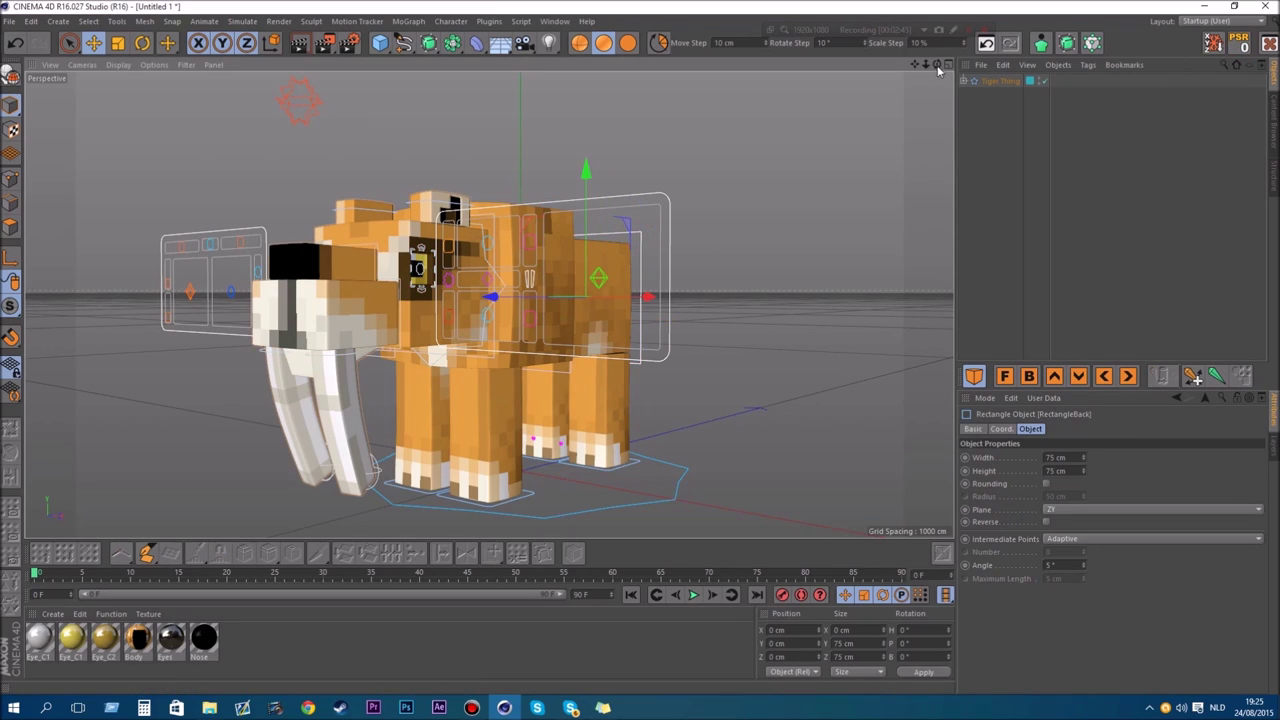
drag(926, 66, 788, 64)
scroll(583, 269, up, 2)
drag(754, 266, 781, 282)
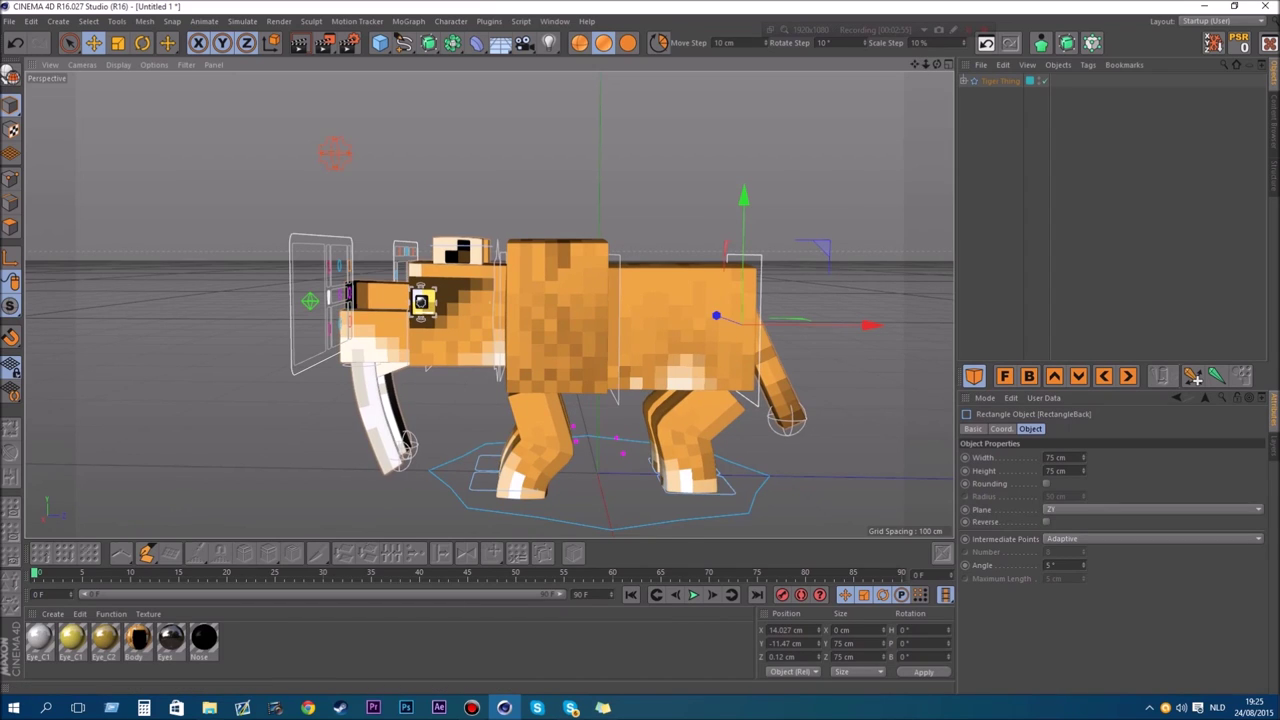
Move Front Leg_L to about X 11.7, Y -2.7, Z -7.5 cm and Front Leg_R to about X -10.2, Y 7.6, Z 7.3 cm.
drag(926, 64, 974, 84)
scroll(578, 448, up, 5)
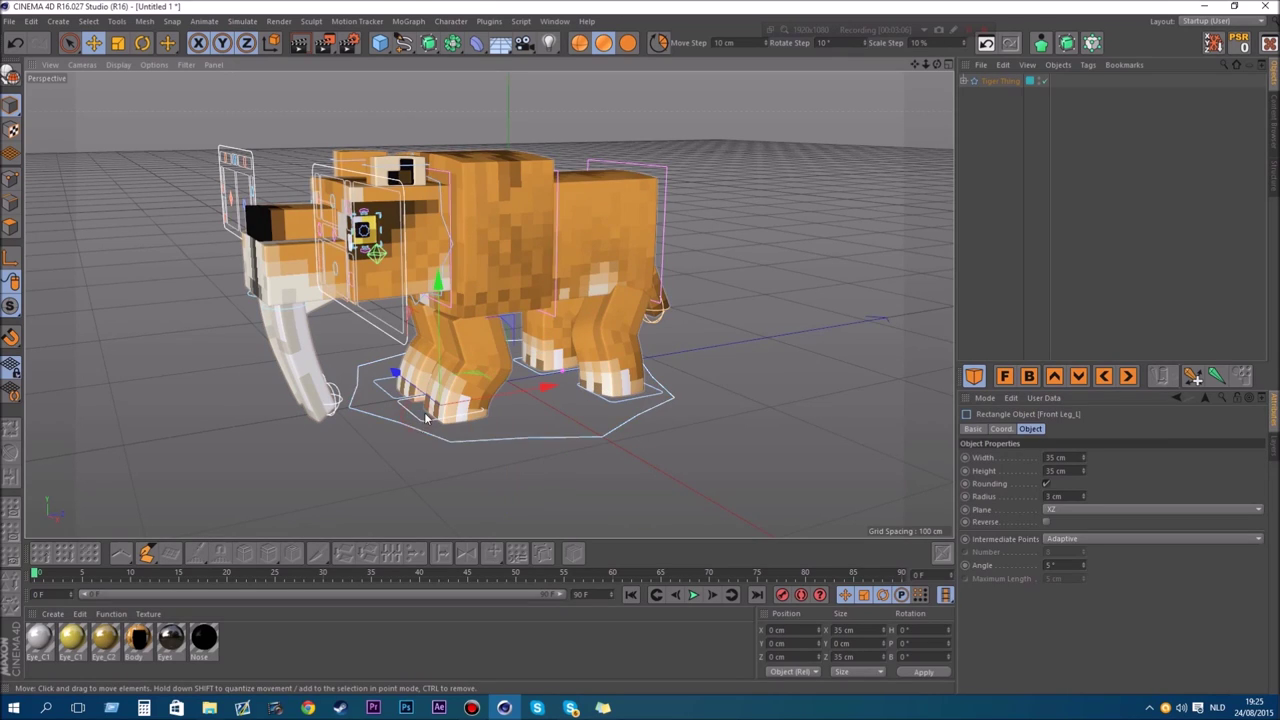
click(410, 432)
drag(440, 400, 455, 415)
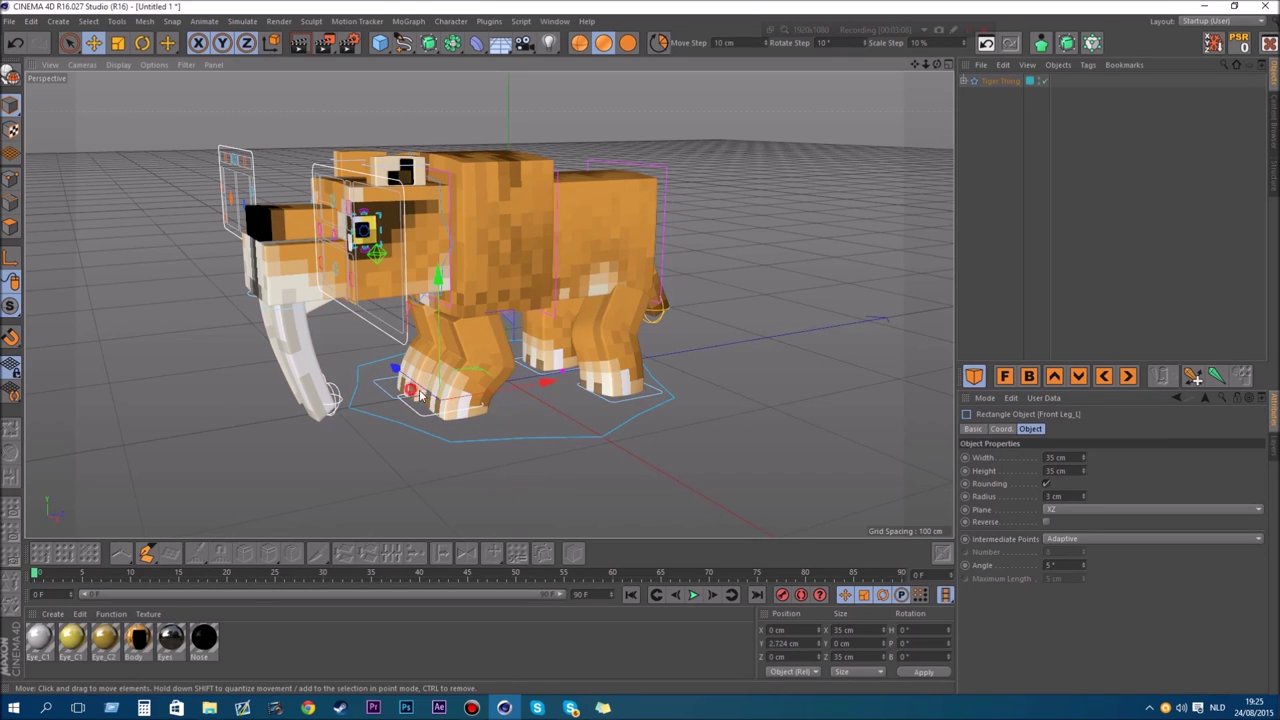
drag(421, 395, 387, 381)
click(408, 396)
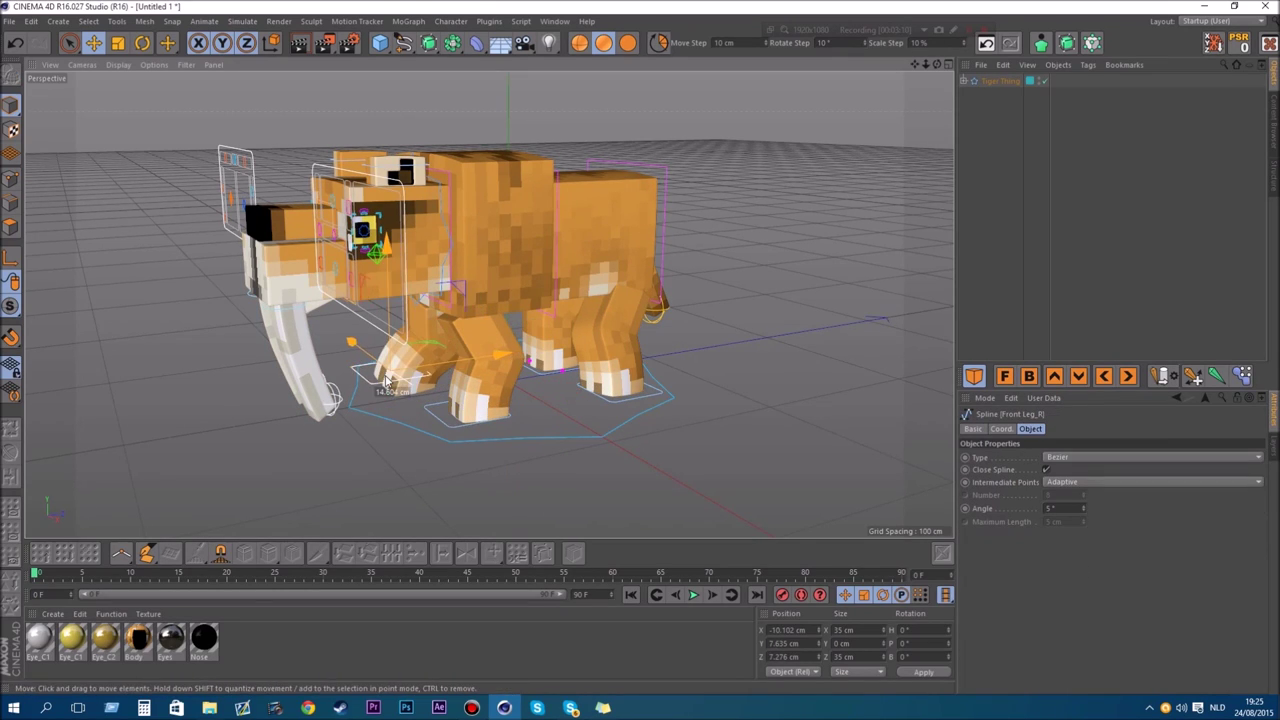
Rotate the rectangular control at the middle of the body to about H 1.1°, P 7.8°, B 0.8°.
alt+right_drag(387, 381, 350, 381)
alt+drag(350, 381, 615, 370)
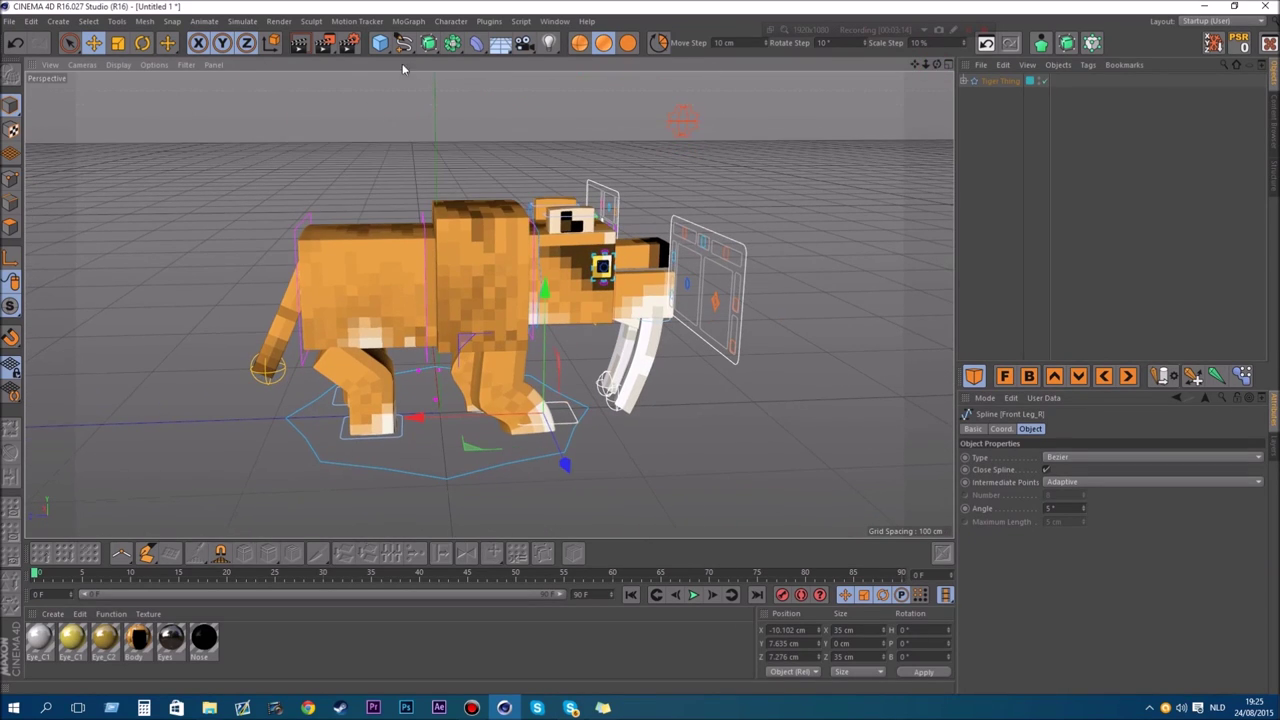
click(422, 215)
drag(939, 65, 895, 72)
drag(342, 190, 387, 243)
click(12, 43)
click(142, 43)
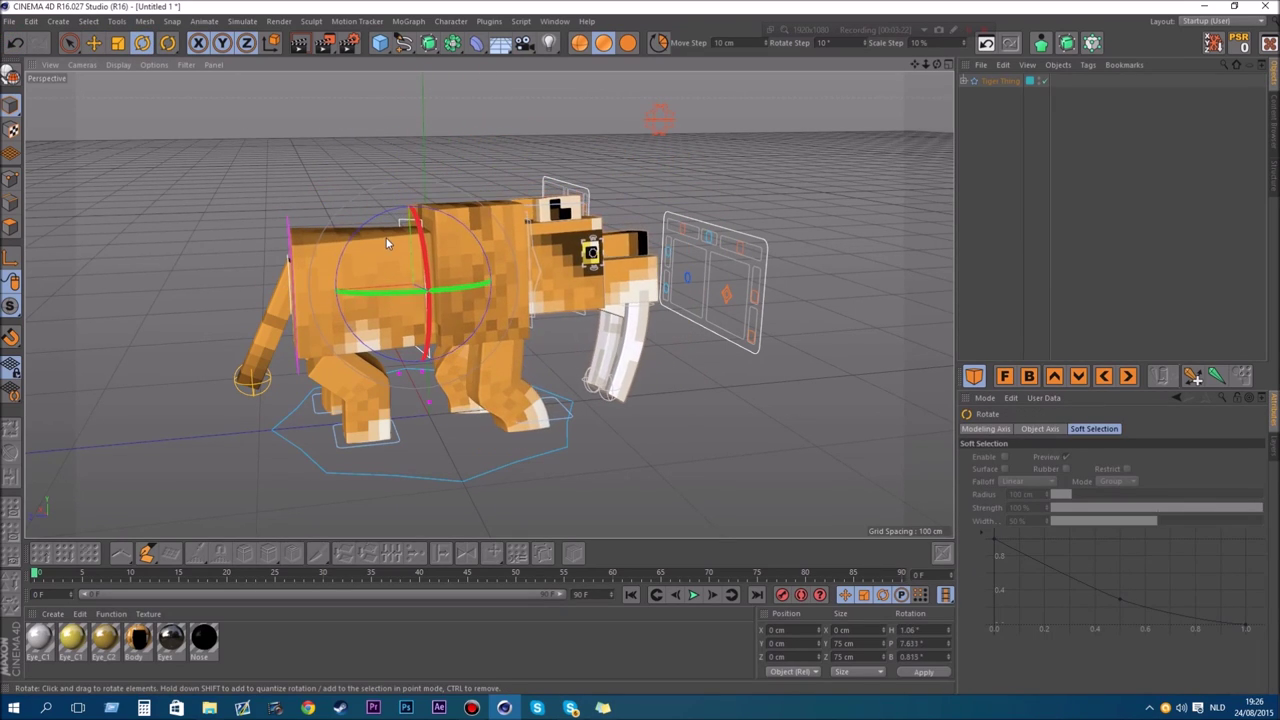
Move the Front Leg_L control to about X 9.1 cm, Y 5 cm, Z -12.5 cm to lift the foot.
drag(937, 65, 798, 26)
alt+drag(750, 368, 724, 385)
click(654, 460)
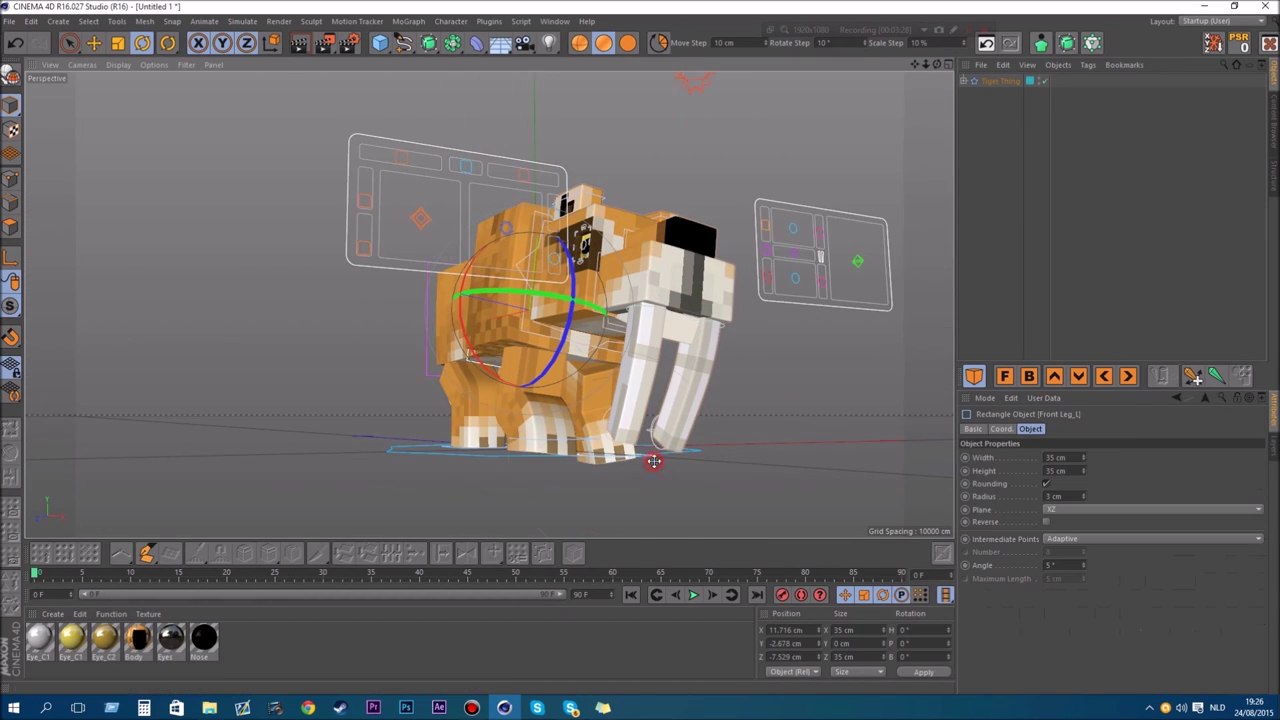
click(93, 45)
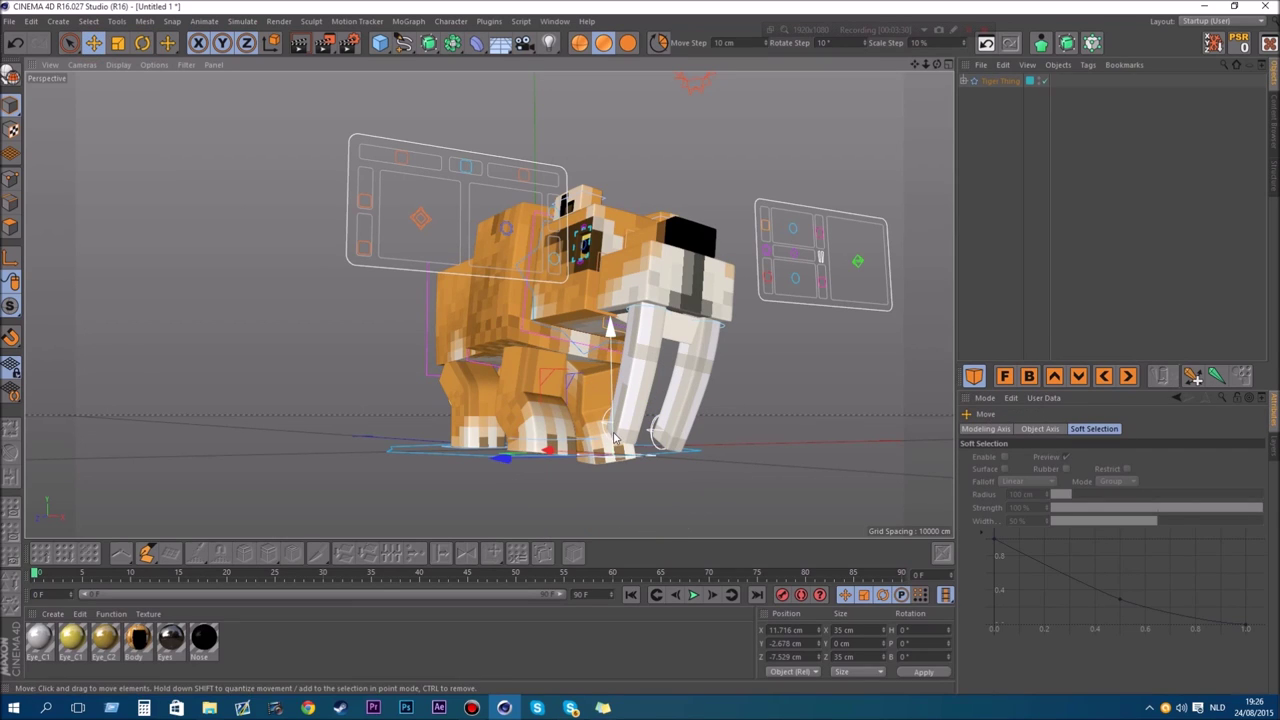
drag(616, 438, 620, 421)
key(ctrl+z)
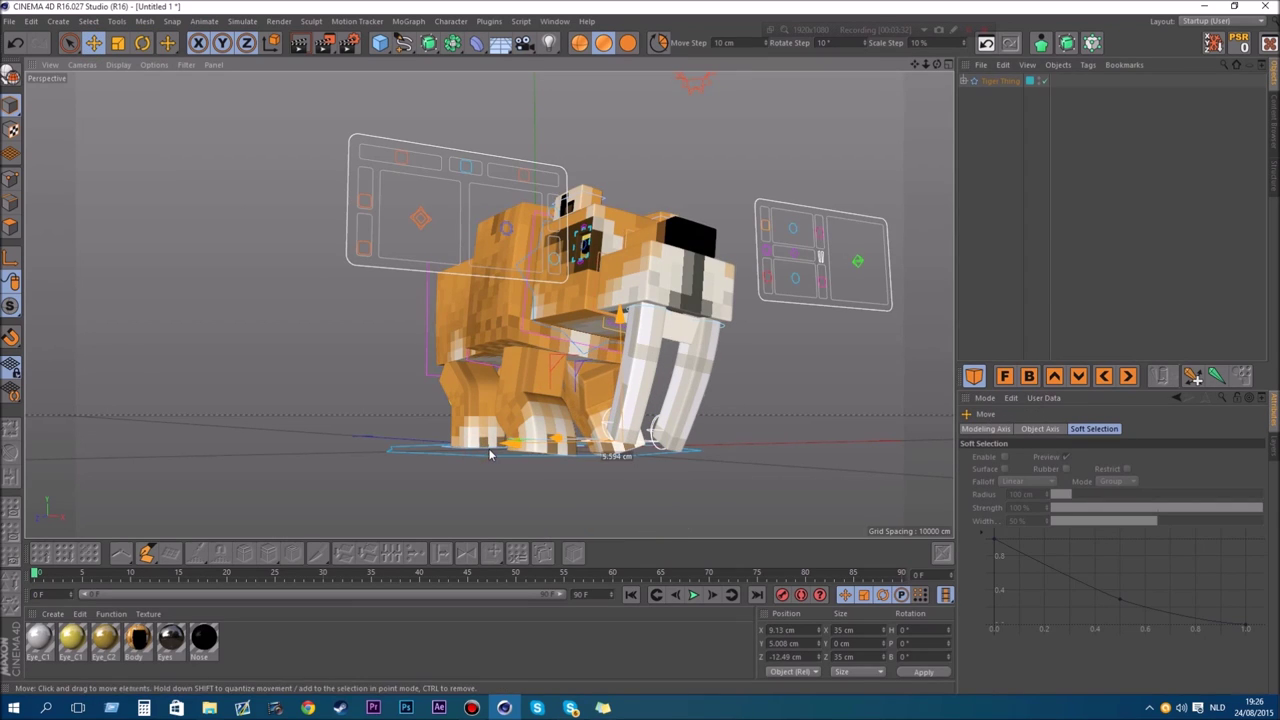
Move the Tail control sideways and upward in several moves to curl the tail up beside the hindquarters.
click(822, 157)
drag(938, 64, 1112, 94)
click(232, 427)
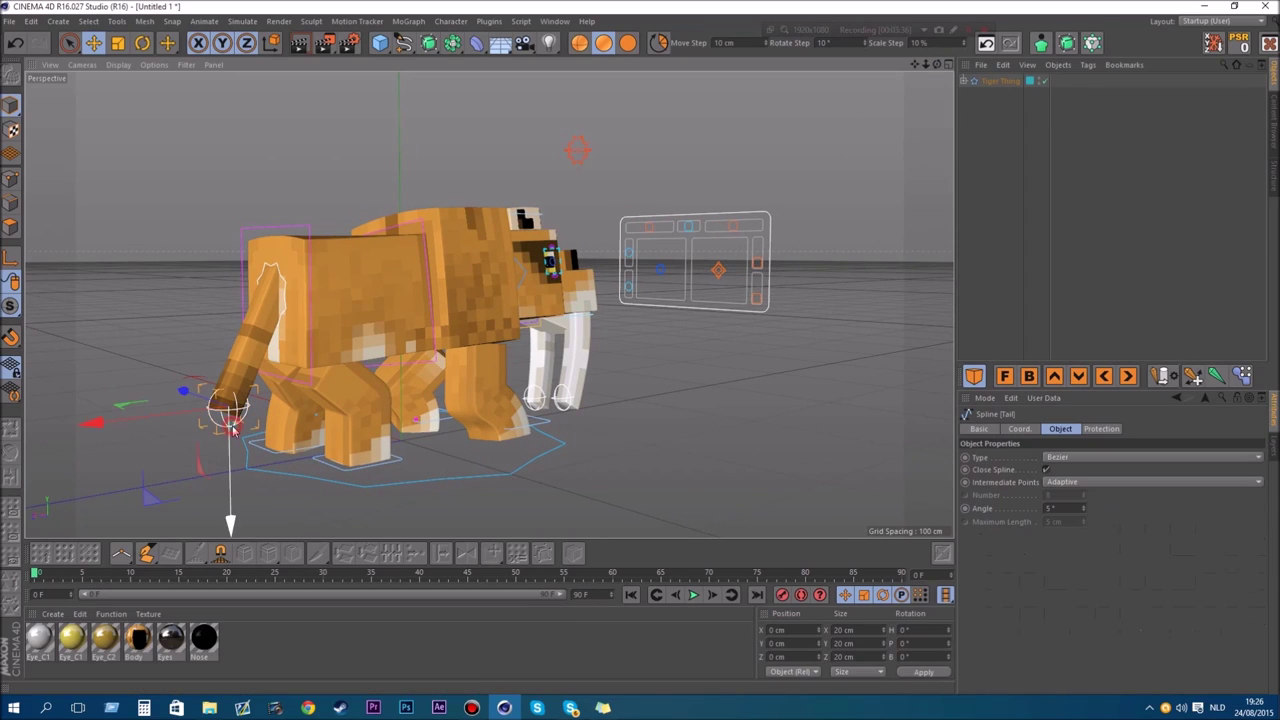
drag(185, 400, 252, 438)
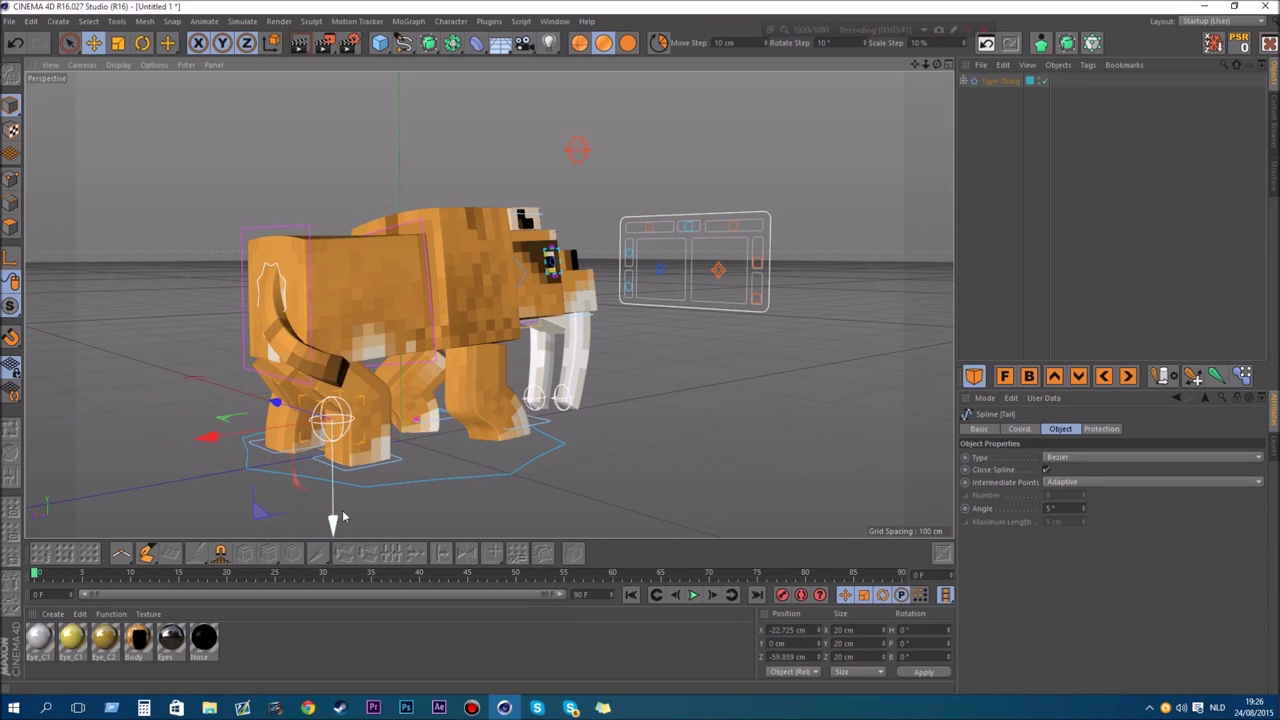
drag(332, 513, 339, 470)
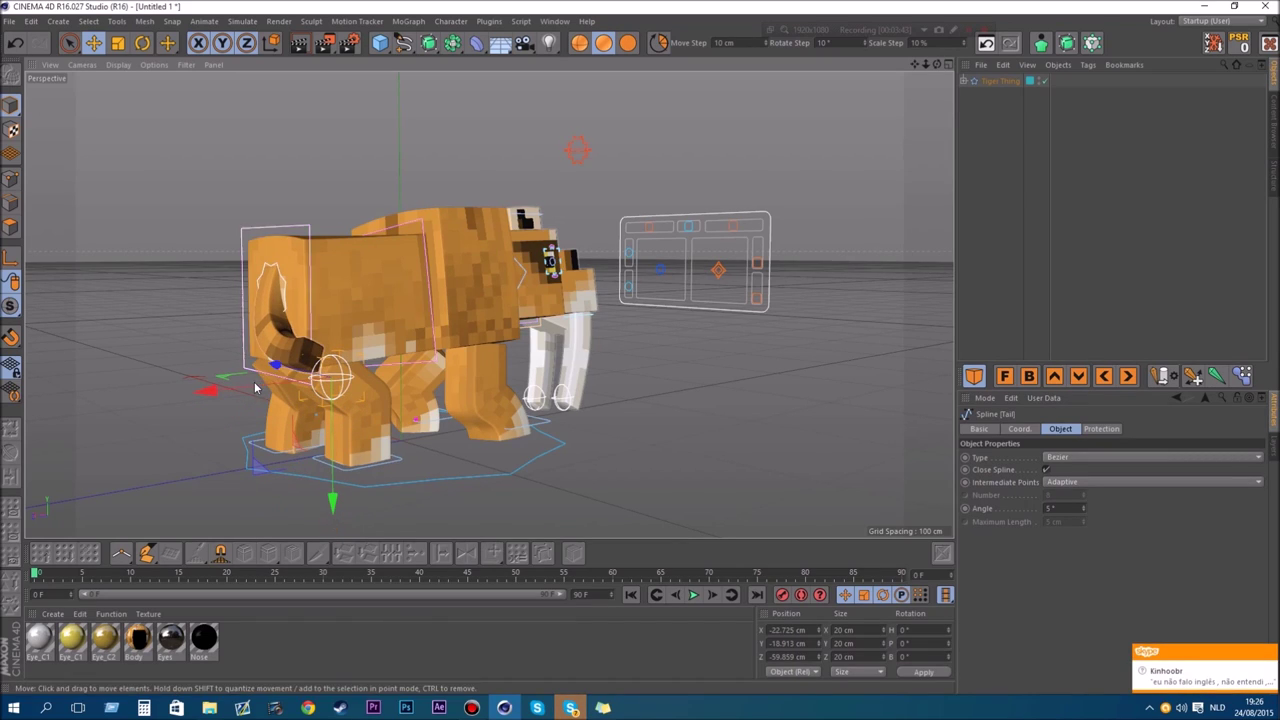
drag(255, 388, 275, 388)
drag(351, 495, 351, 457)
Try moving the Star control at the base of the tail, and undo the move.
click(285, 287)
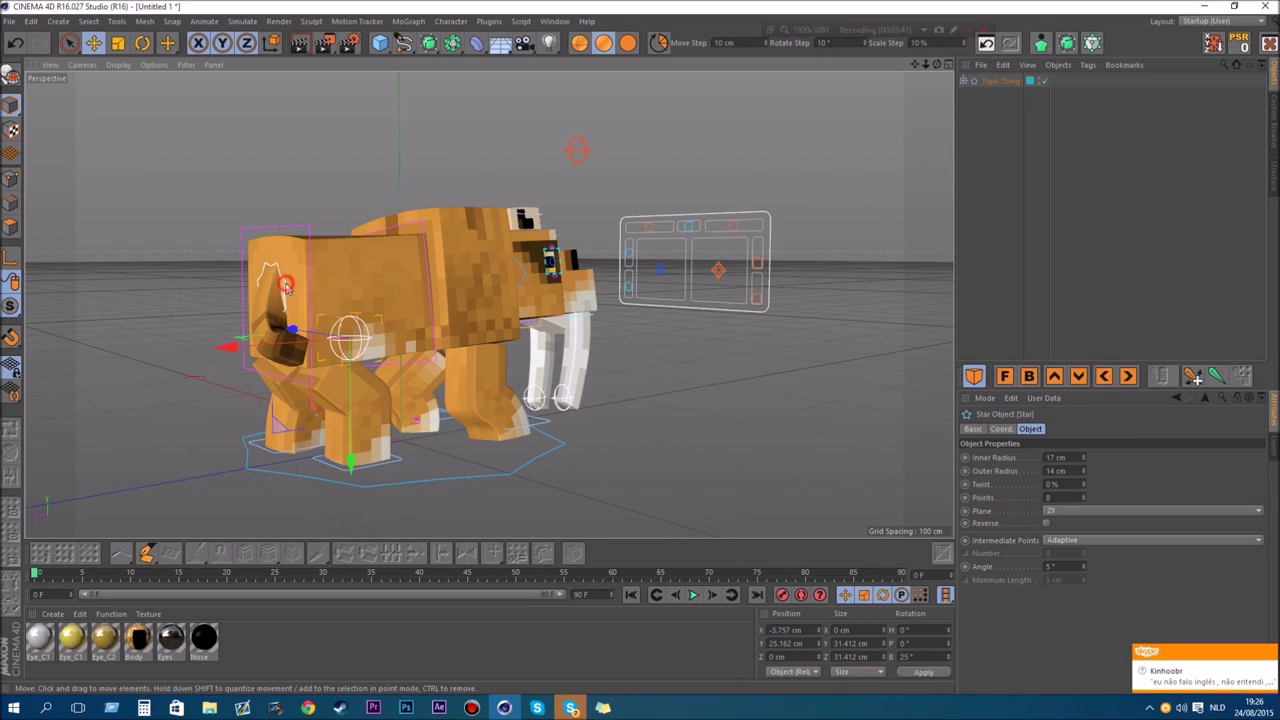
mouse_move(268, 256)
mouse_down()
mouse_move(268, 285)
mouse_move(268, 222)
mouse_move(202, 234)
mouse_move(265, 252)
mouse_up()
click(19, 48)
click(18, 46)
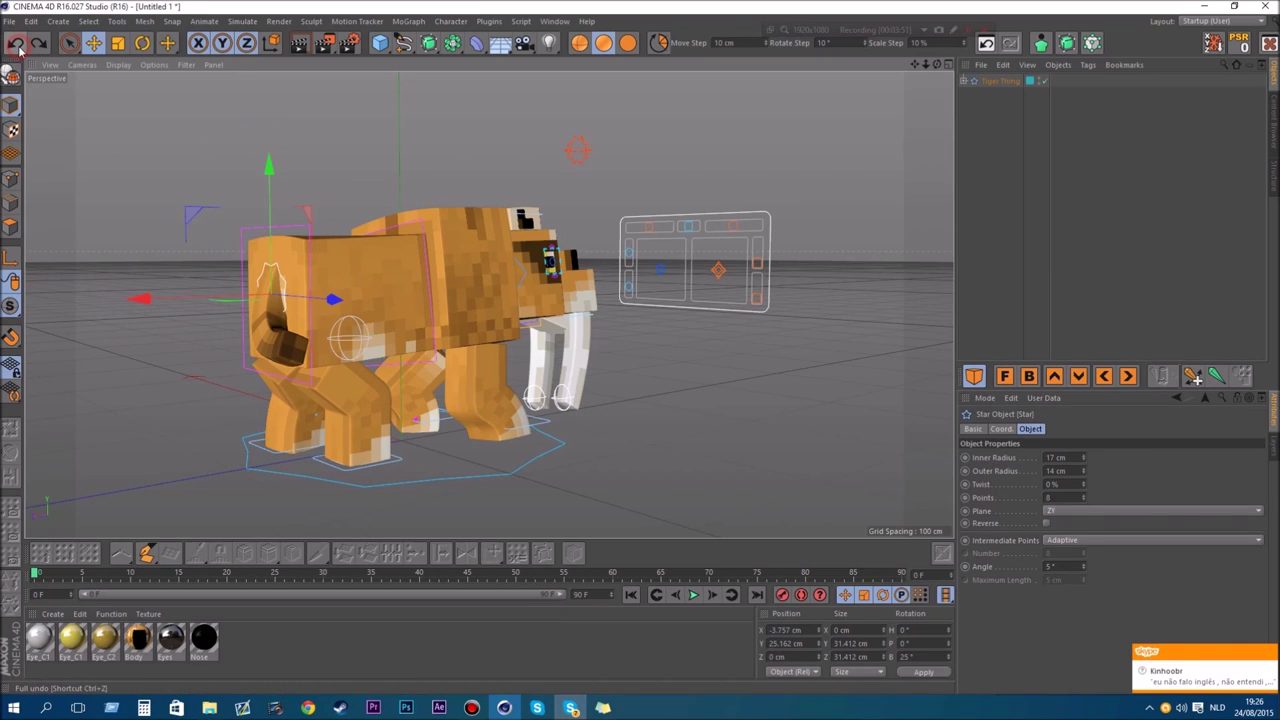
Rotate the Head rectangle control to about H 90.5°, P -31.8°, B 60.3°, and undo the rotation.
click(794, 449)
drag(925, 65, 785, 50)
alt+drag(485, 312, 480, 296)
scroll(480, 296, up, 3)
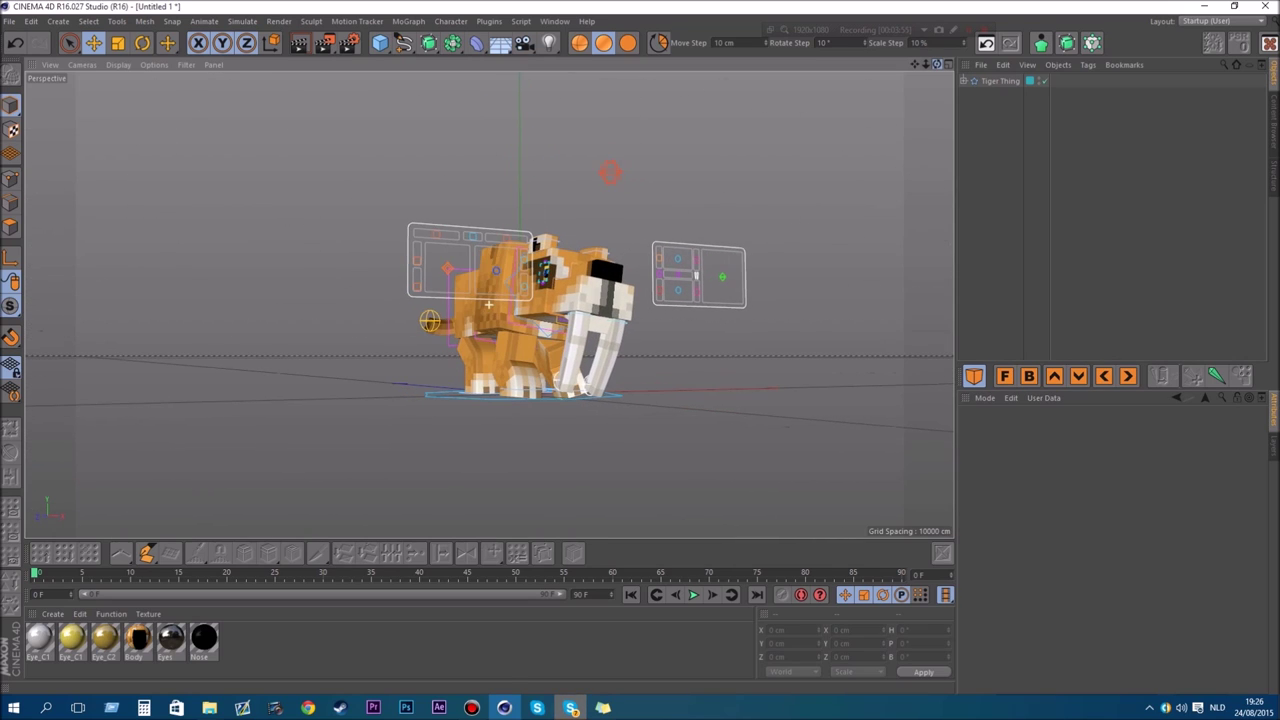
click(493, 337)
scroll(493, 337, up, 2)
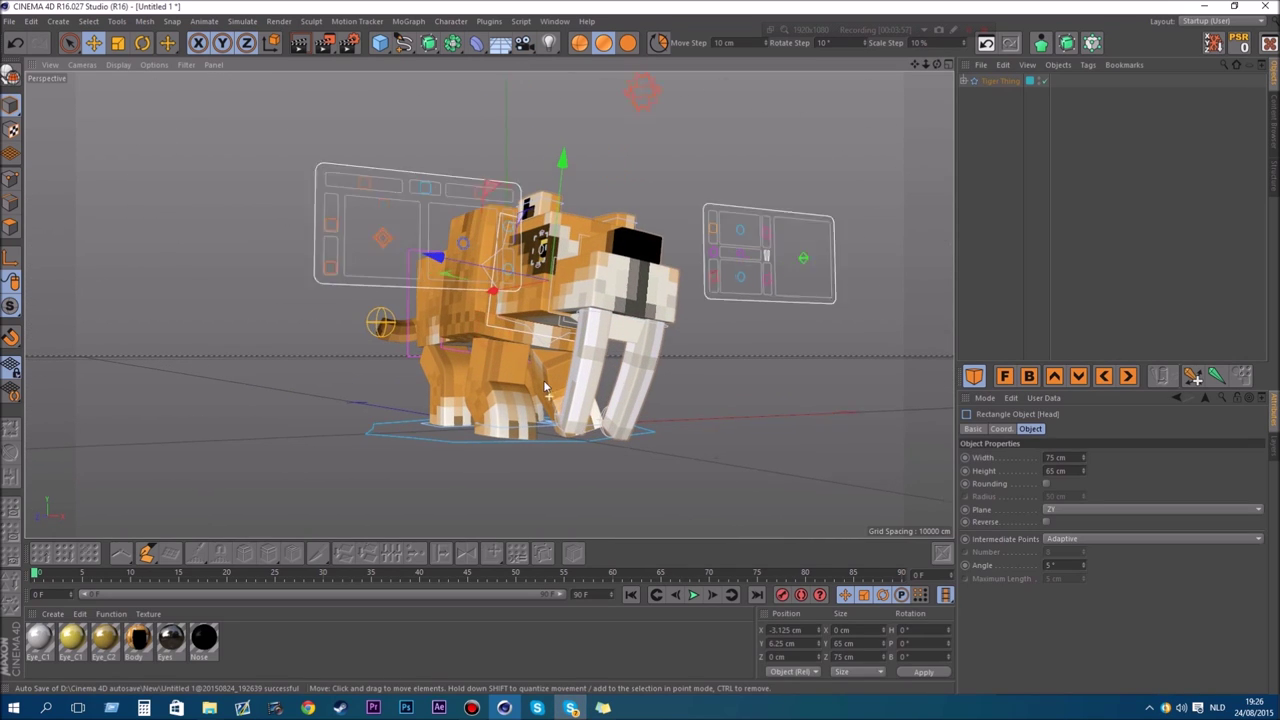
click(145, 48)
drag(552, 254, 590, 285)
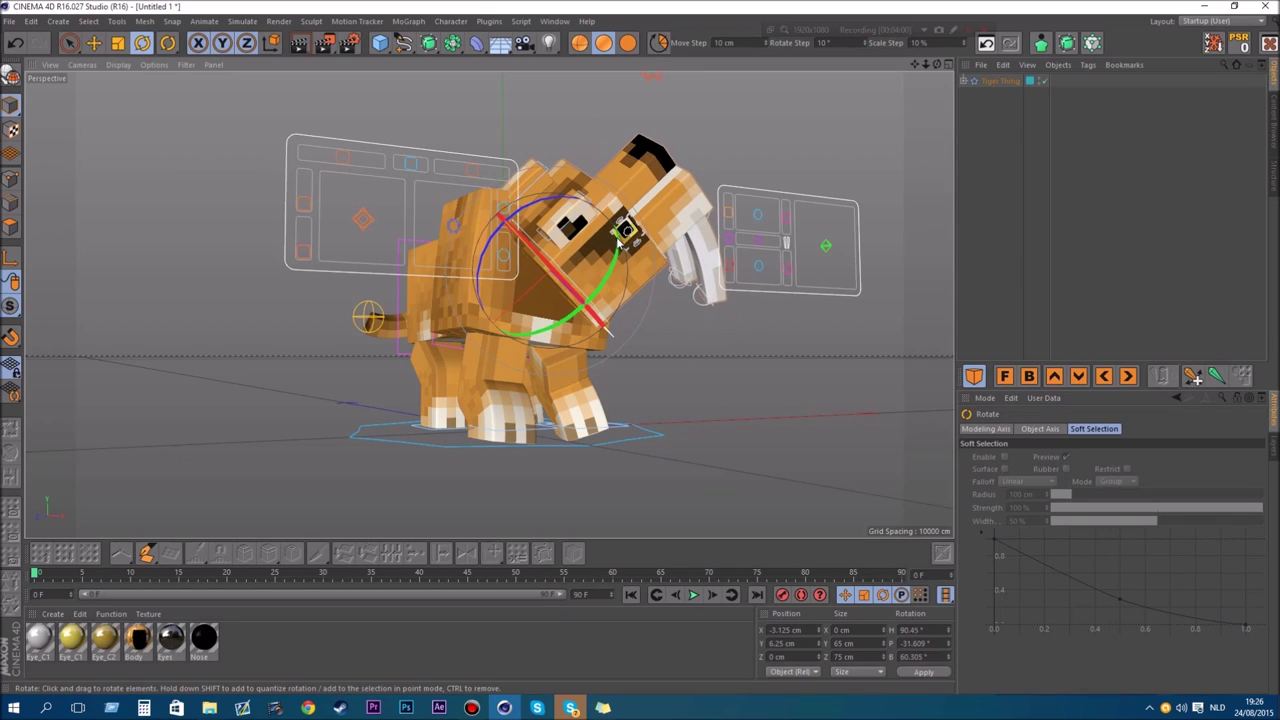
click(14, 44)
Rotate the Head spline control to about H 18.9°, P -20.3°, B -27.9°.
scroll(469, 322, up, 4)
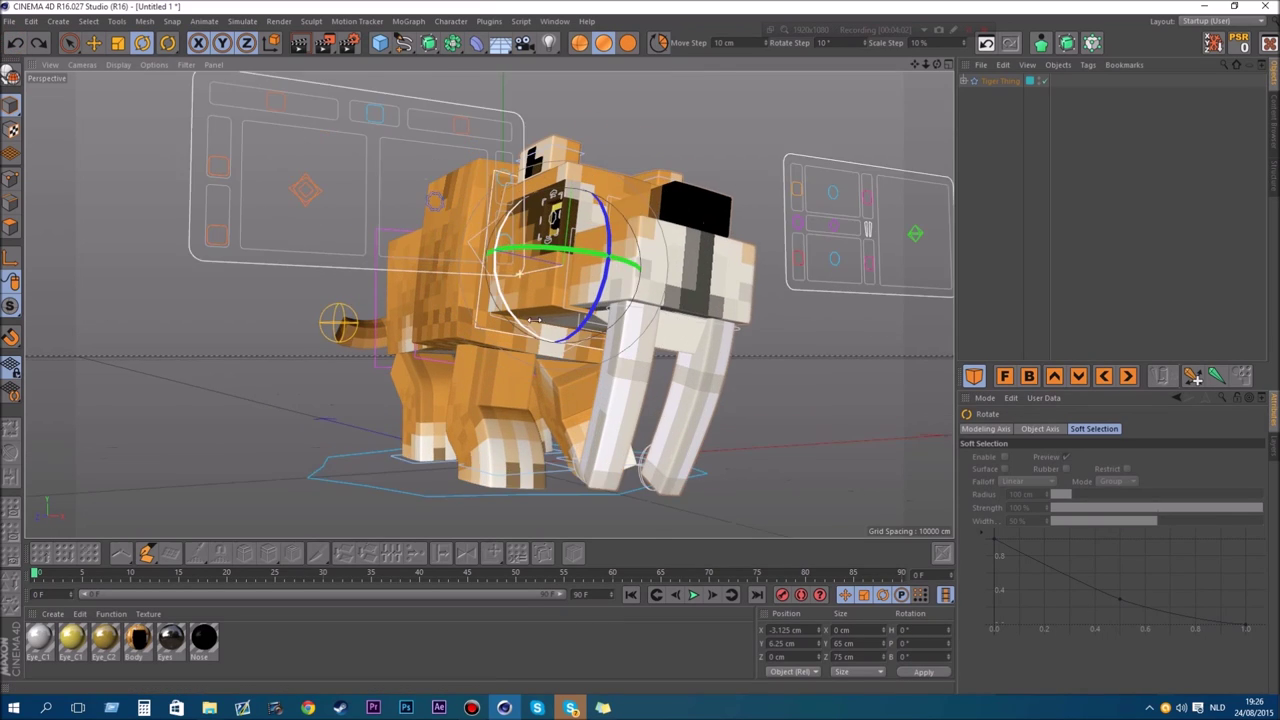
click(479, 314)
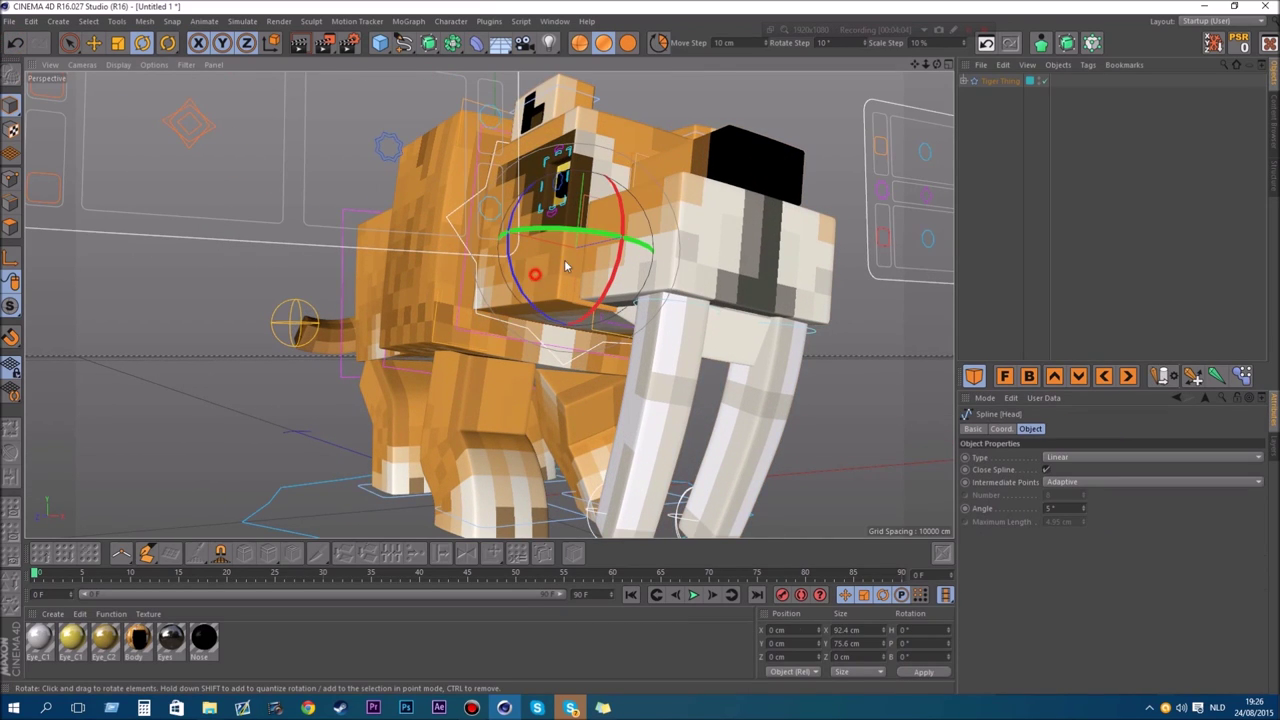
mouse_move(565, 261)
mouse_down()
mouse_move(624, 309)
mouse_move(518, 322)
mouse_move(555, 262)
mouse_up()
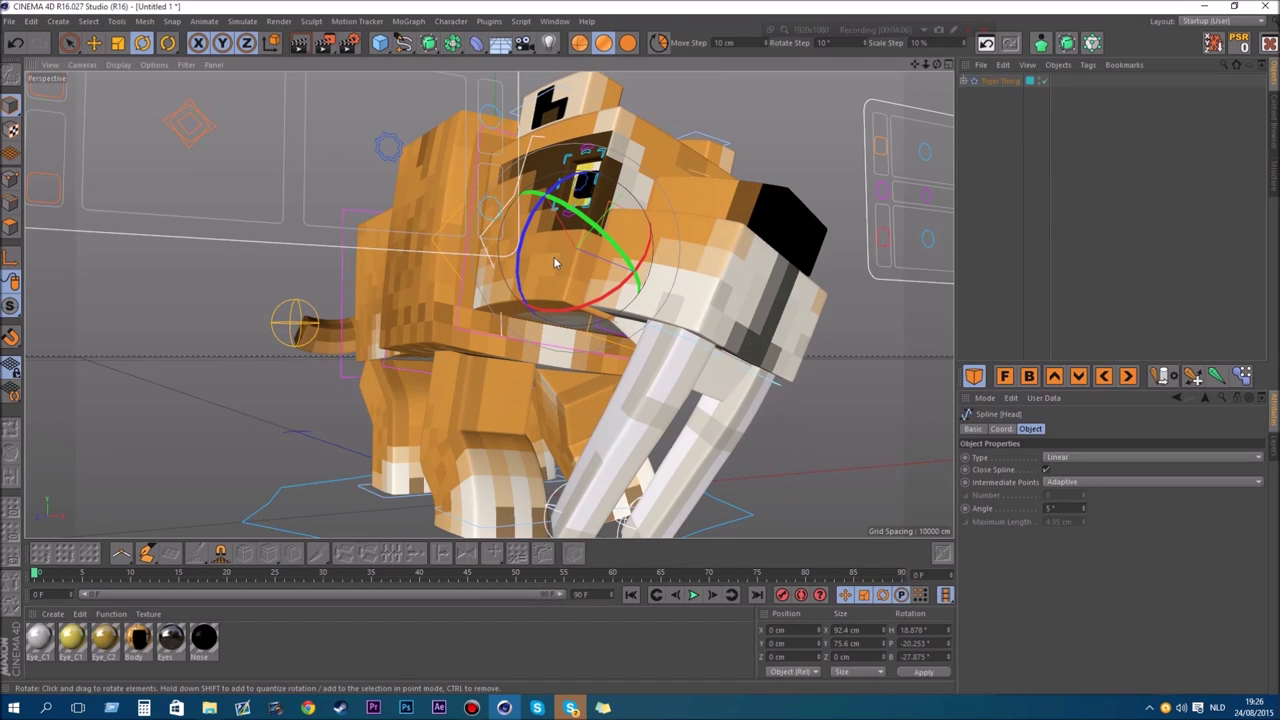
Rotate the RectangleBack control to about H 1.4°, P 6.6°, B -4.3°, and undo the rotation.
mouse_move(925, 65)
mouse_down()
mouse_move(880, 66)
mouse_move(1005, 67)
mouse_move(935, 43)
mouse_up()
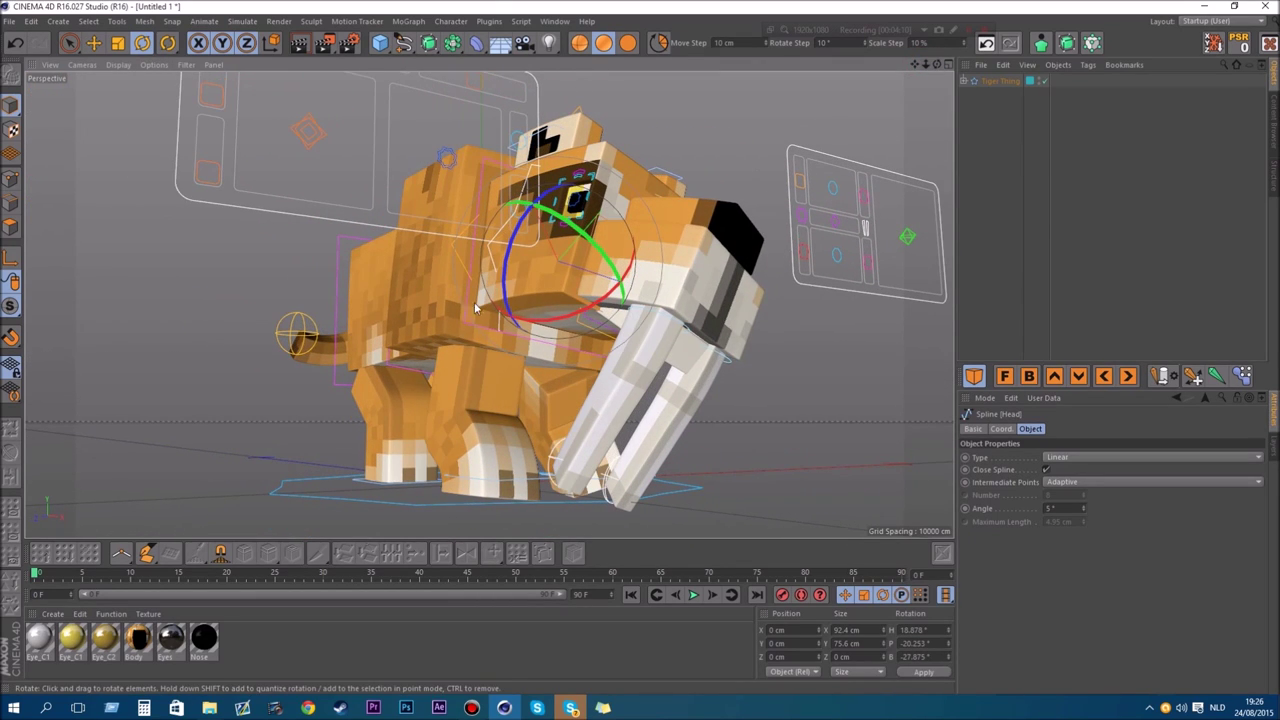
click(465, 317)
drag(546, 261, 551, 279)
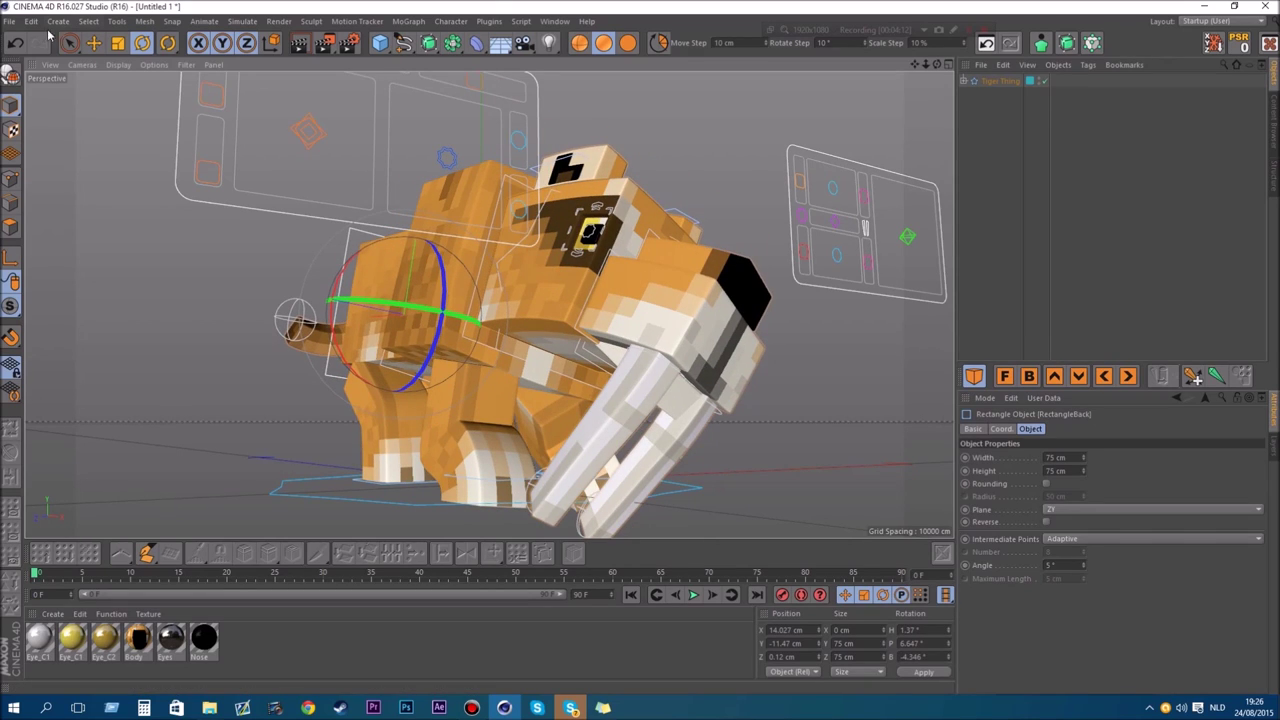
click(15, 43)
click(206, 329)
Try a rotation of the Head rectangle control, undo it, and tilt the head slightly instead.
click(468, 323)
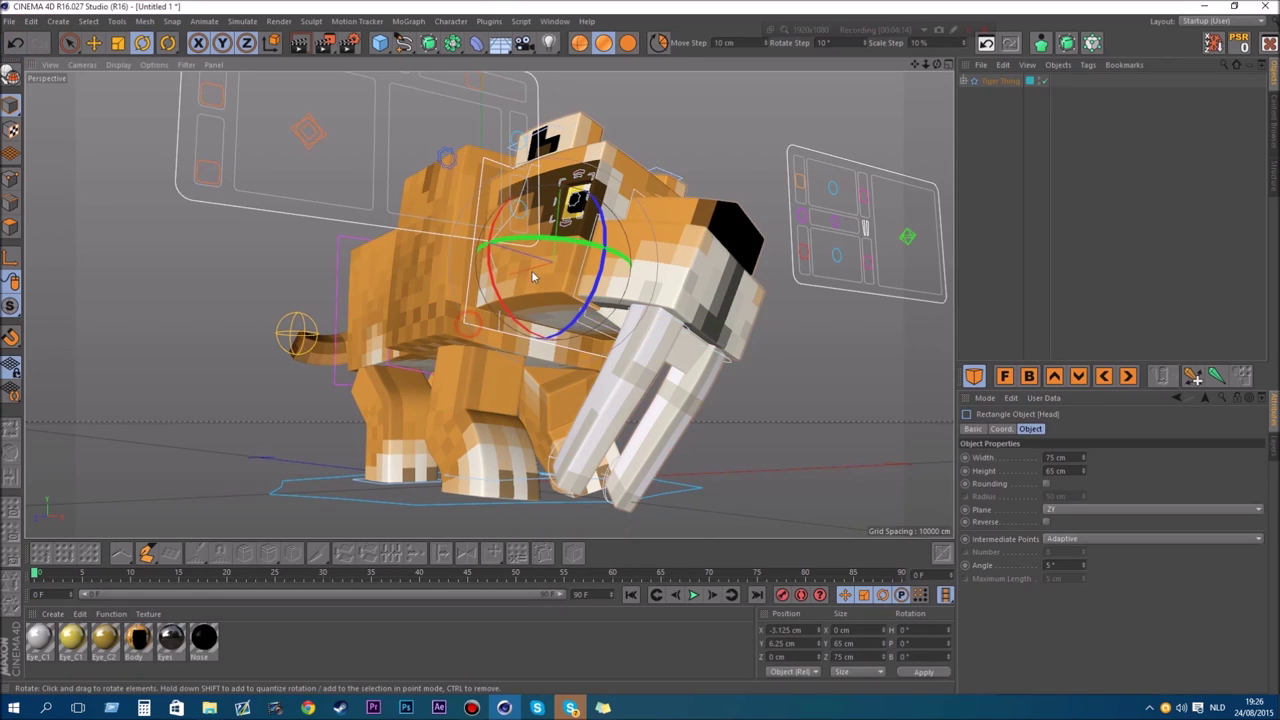
mouse_move(539, 268)
mouse_down()
mouse_move(582, 301)
mouse_move(516, 268)
mouse_up()
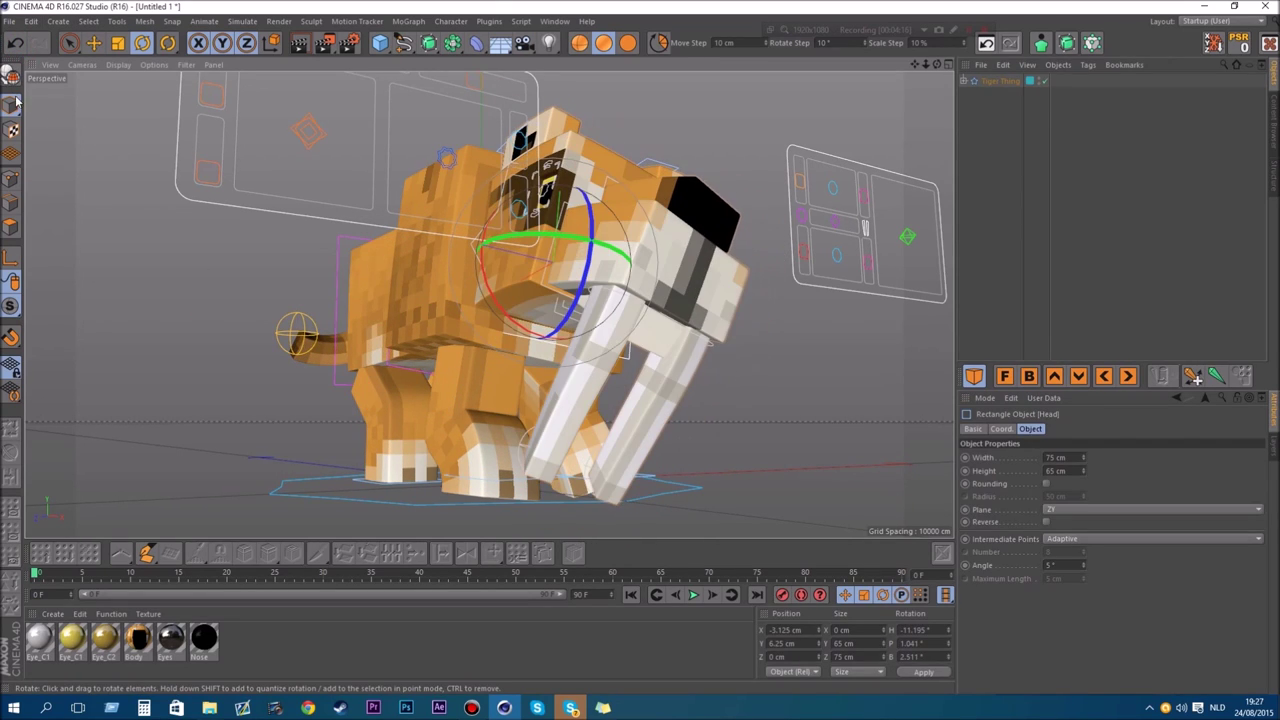
click(12, 42)
drag(511, 322, 510, 331)
click(871, 383)
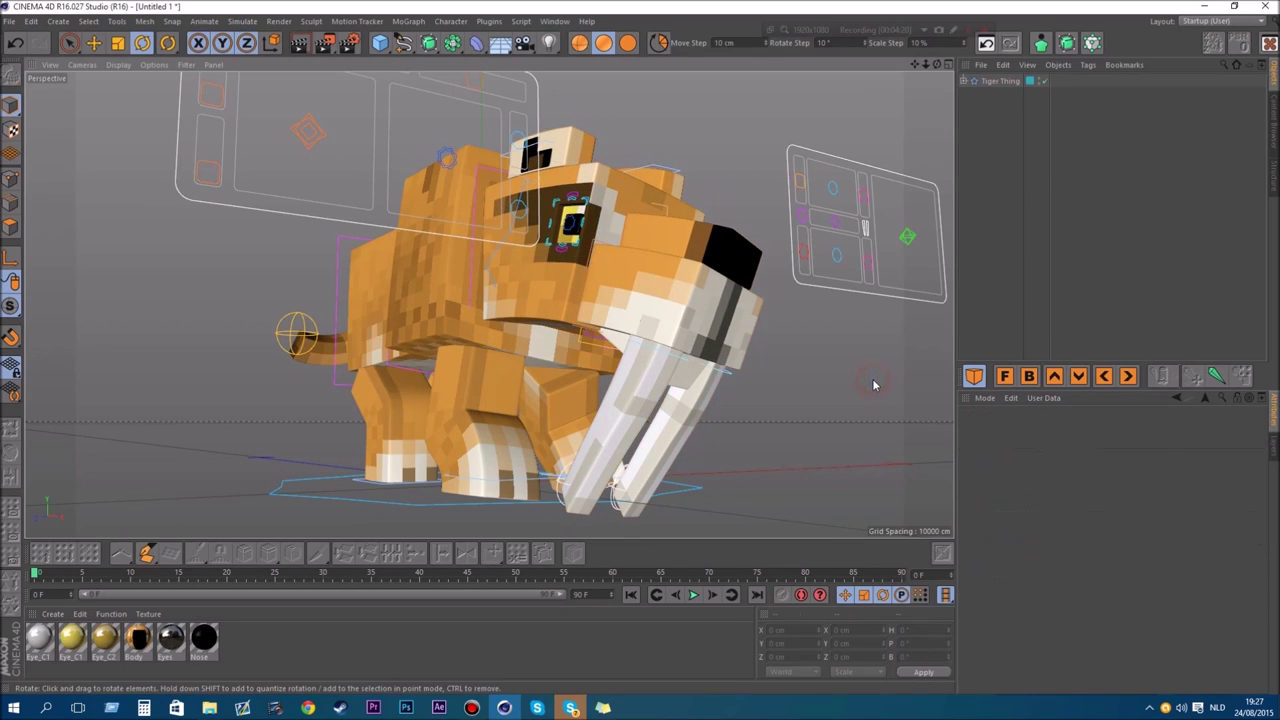
Move the control of the ear nearest the view to about Y 4.7 cm, Z -5.8 cm, and undo the move.
click(548, 150)
click(94, 43)
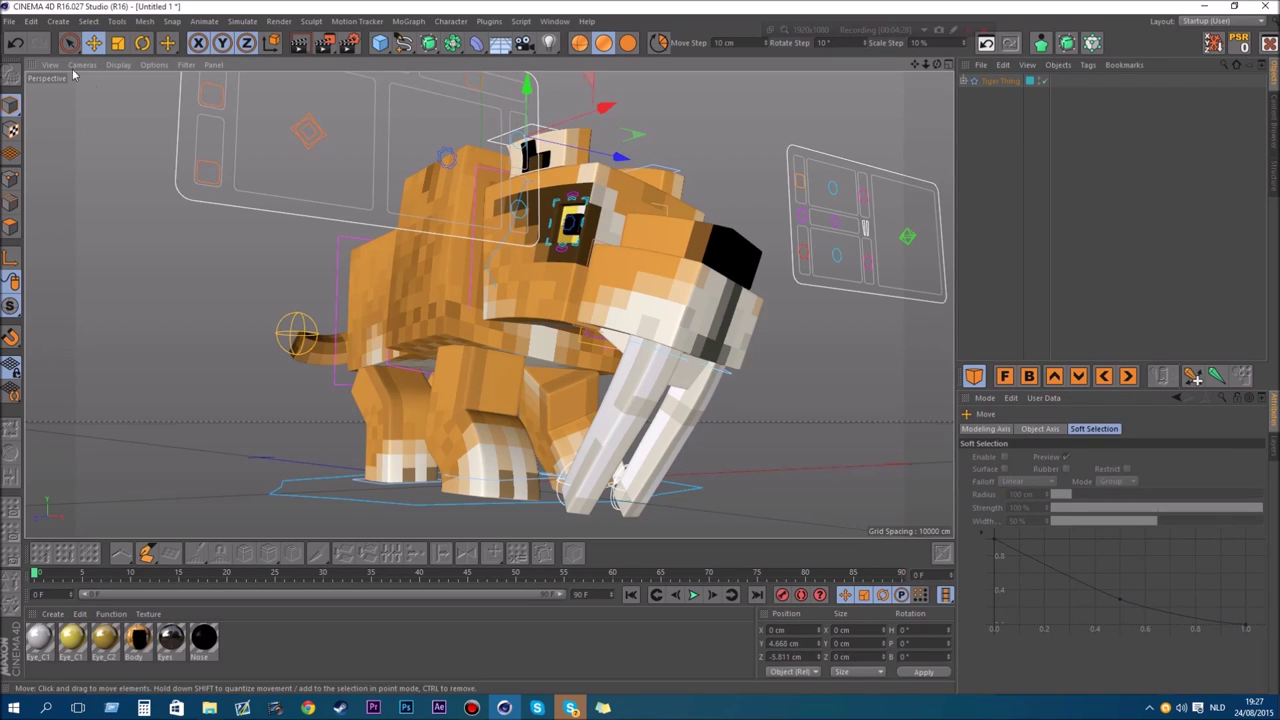
click(14, 44)
Move the L_Ear control to about Z -8.4 cm.
click(682, 172)
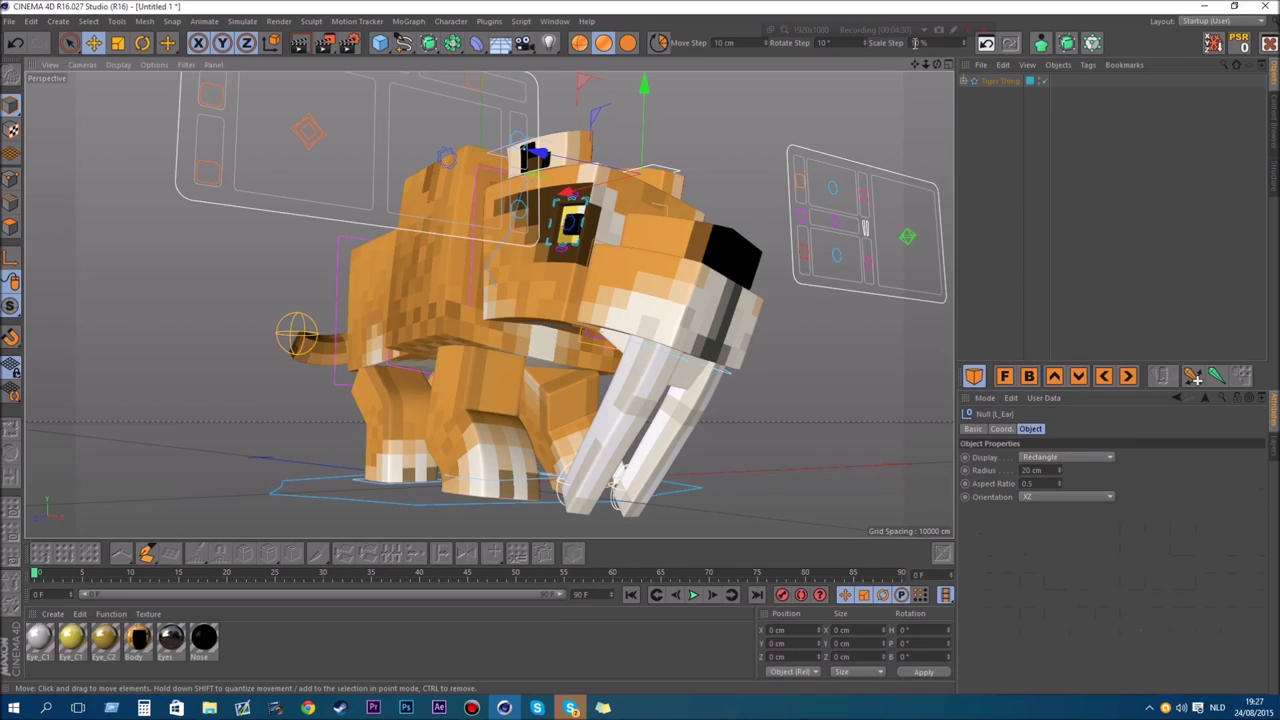
drag(925, 64, 915, 65)
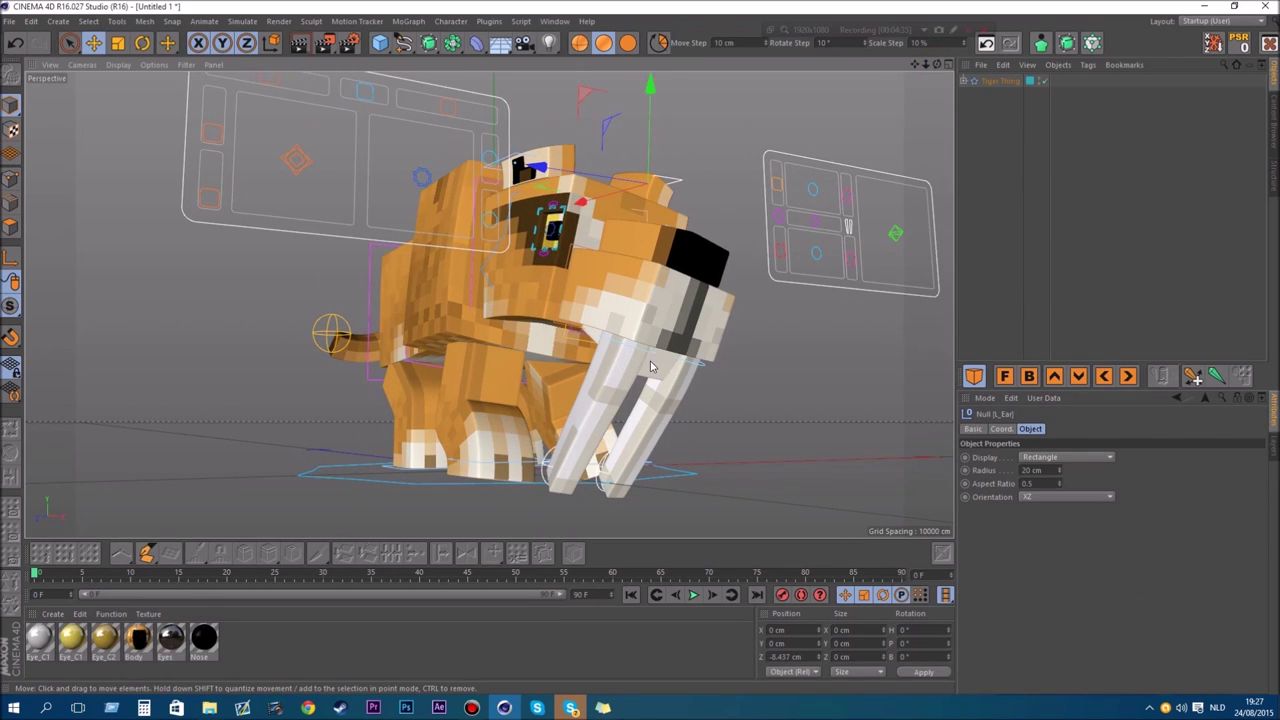
Try bending a tusk by moving the Teeth control at its tip, including to about X 8.9 cm, Y -4.1 cm.
click(597, 486)
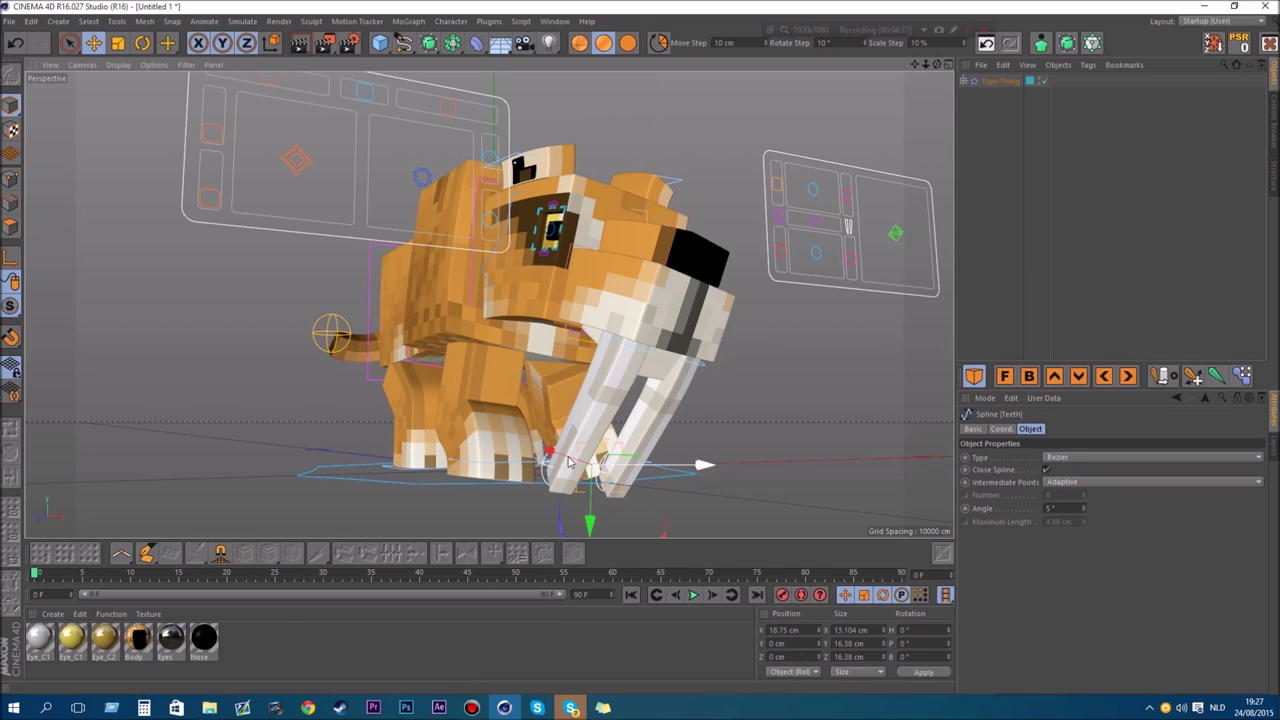
drag(567, 462, 600, 523)
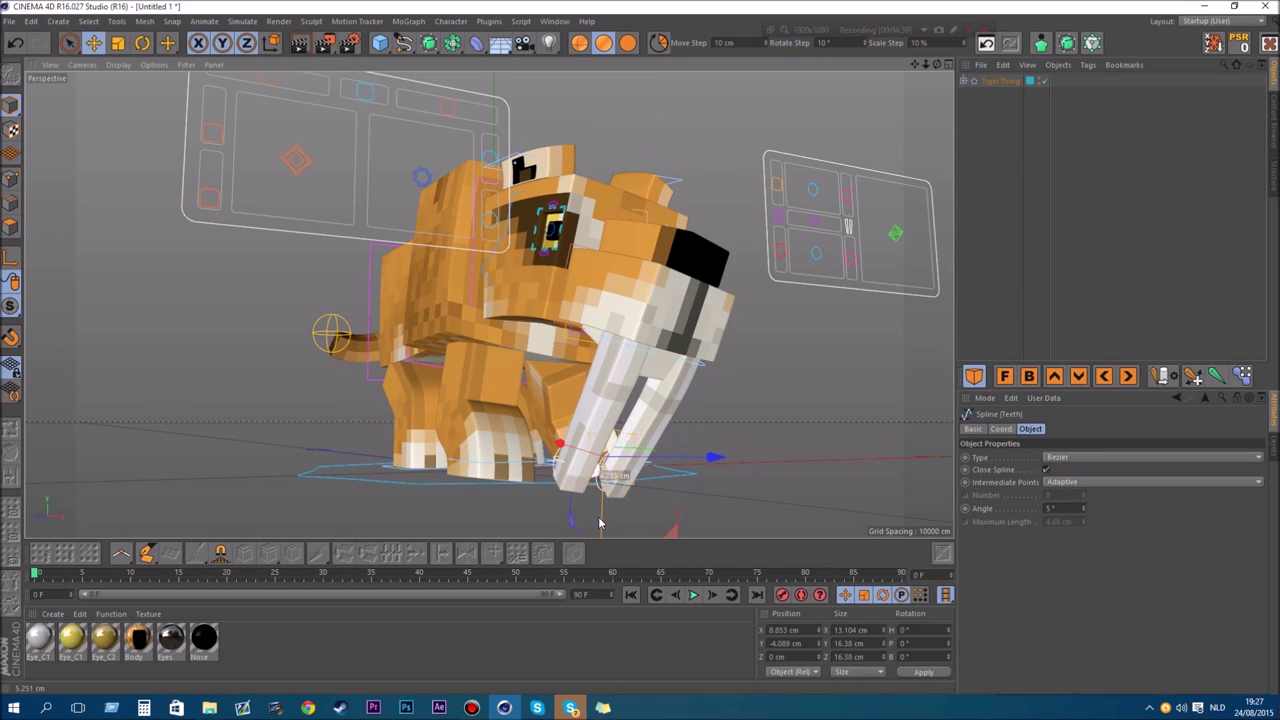
drag(573, 458, 570, 487)
Reset the Teeth control at the tusk tip to zero and shift it to about Z -6.9 cm.
click(1239, 45)
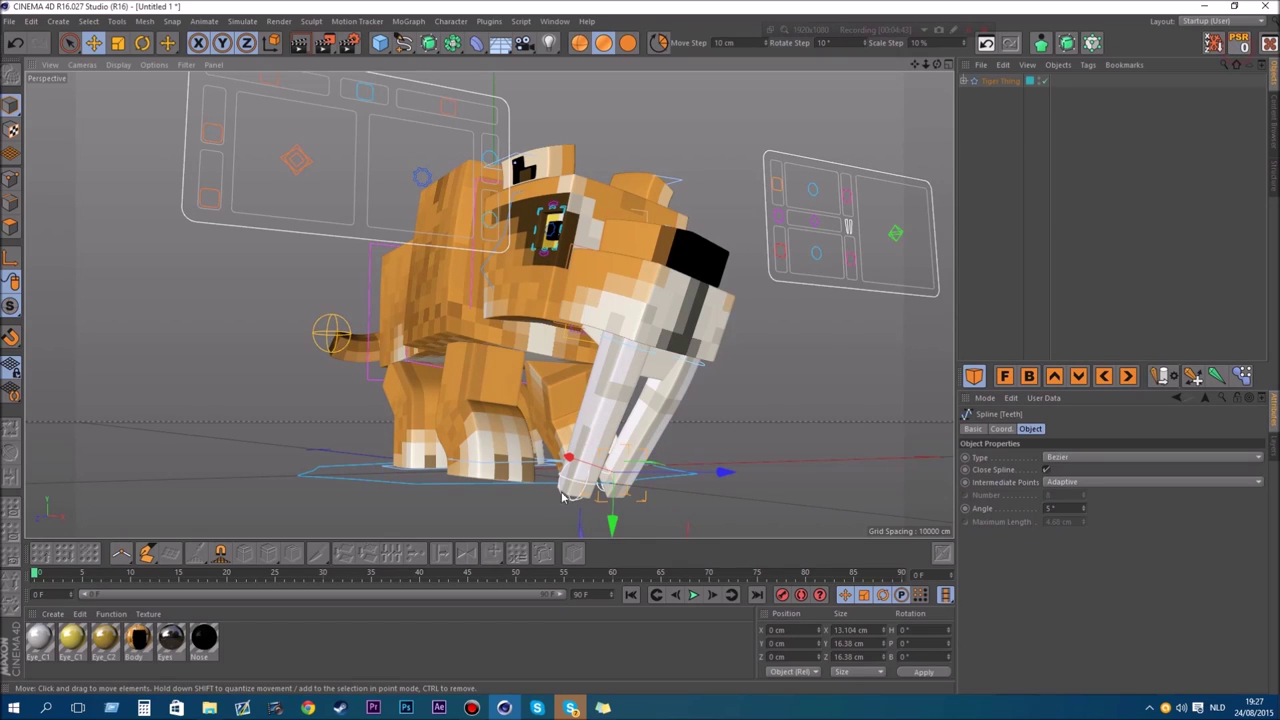
mouse_move(660, 475)
mouse_down()
mouse_move(677, 485)
mouse_move(647, 481)
mouse_up()
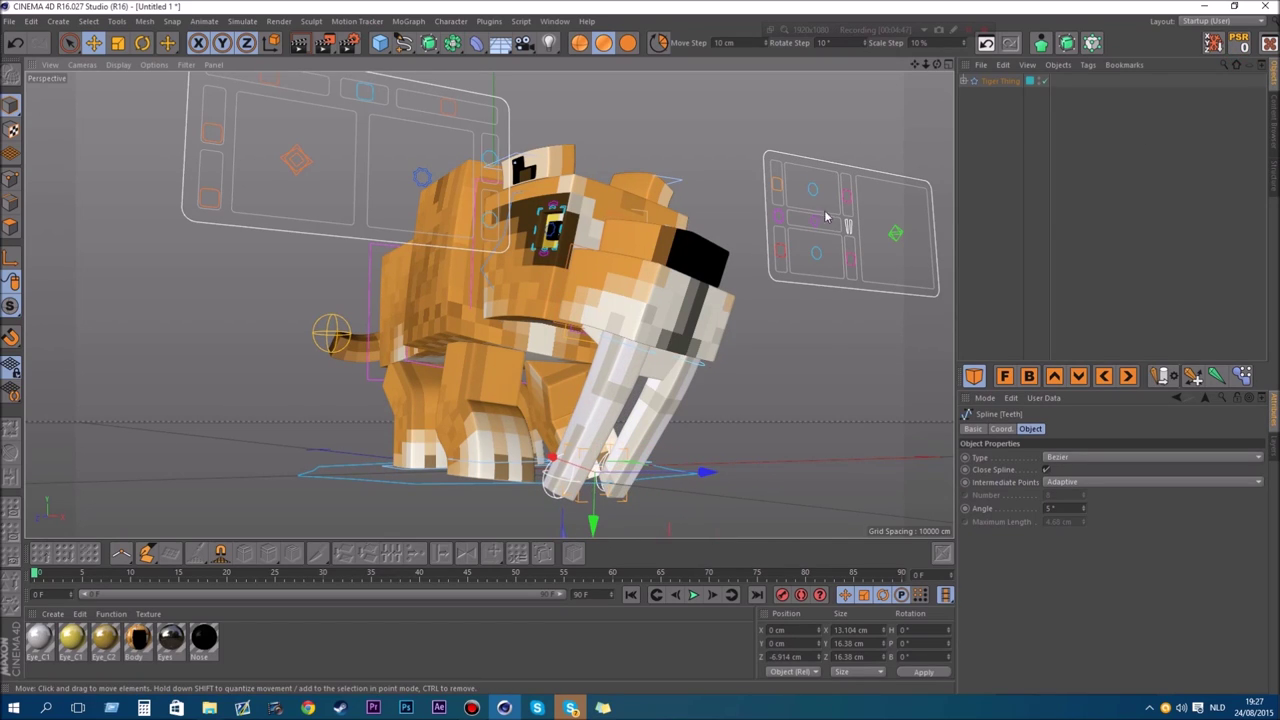
Move the Teeth control of the far tusk outward to spread the two tusks apart.
drag(937, 66, 880, 70)
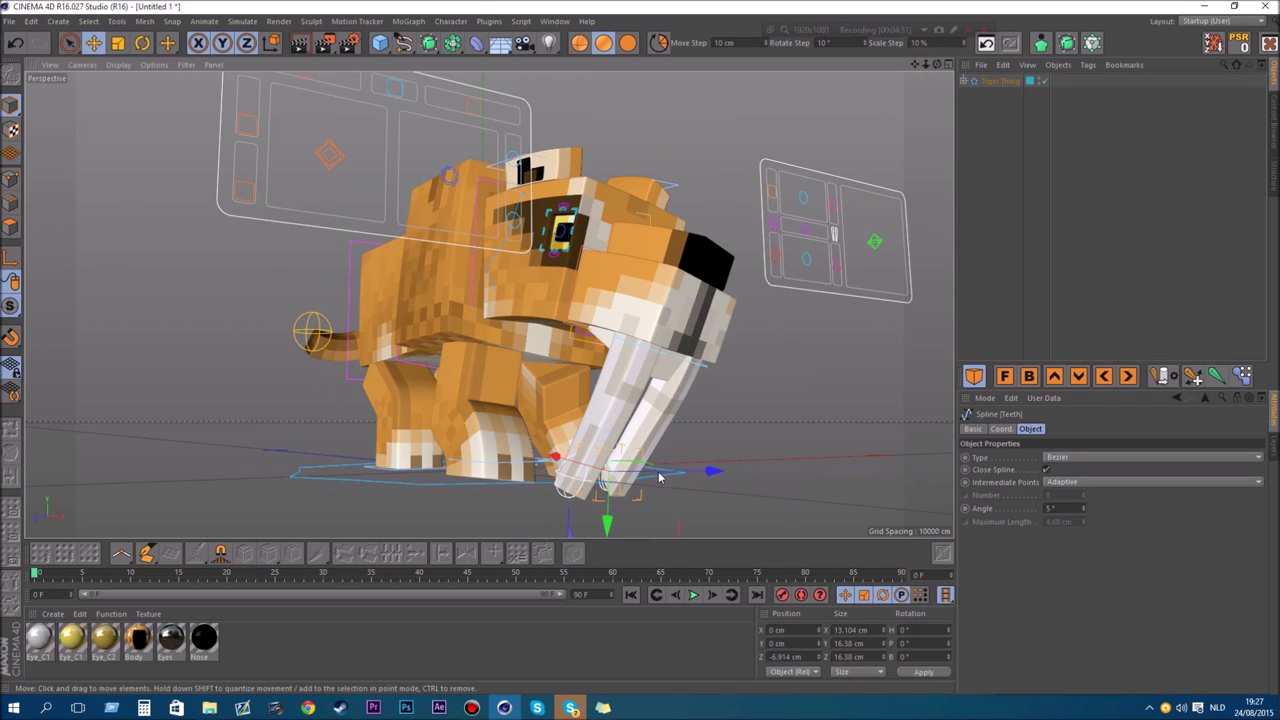
click(573, 488)
click(604, 488)
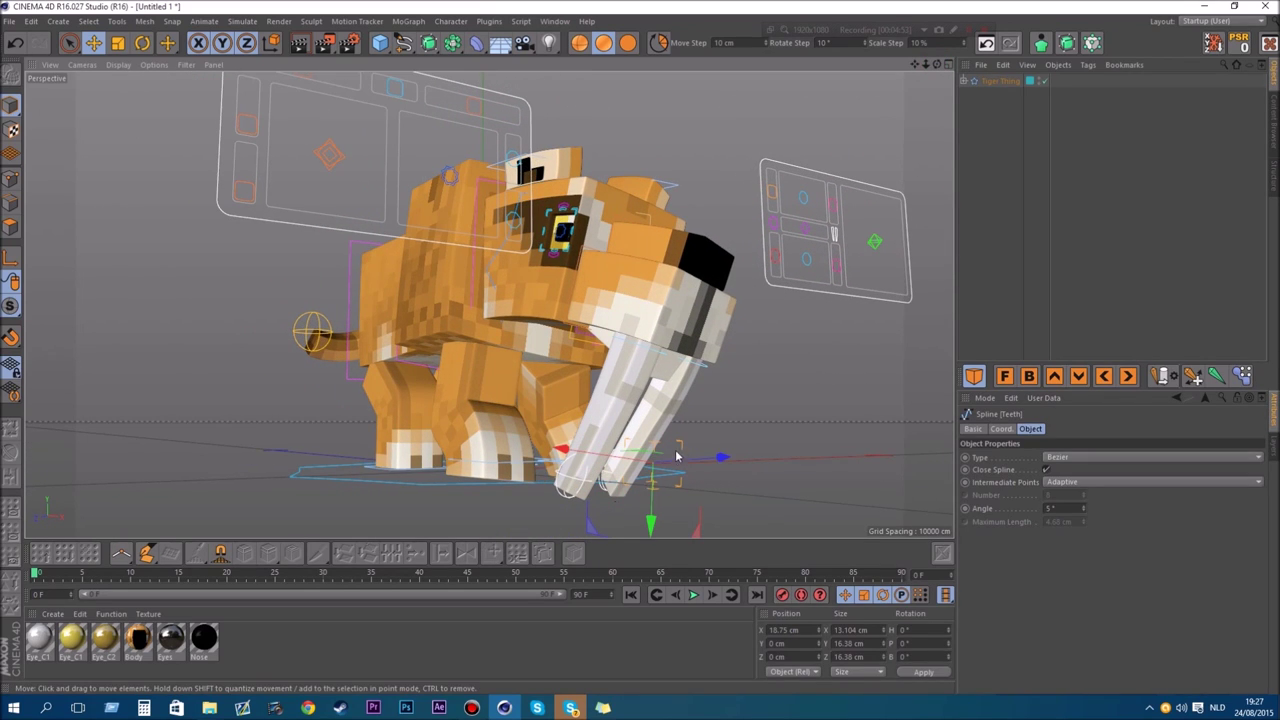
drag(692, 455, 711, 455)
click(828, 368)
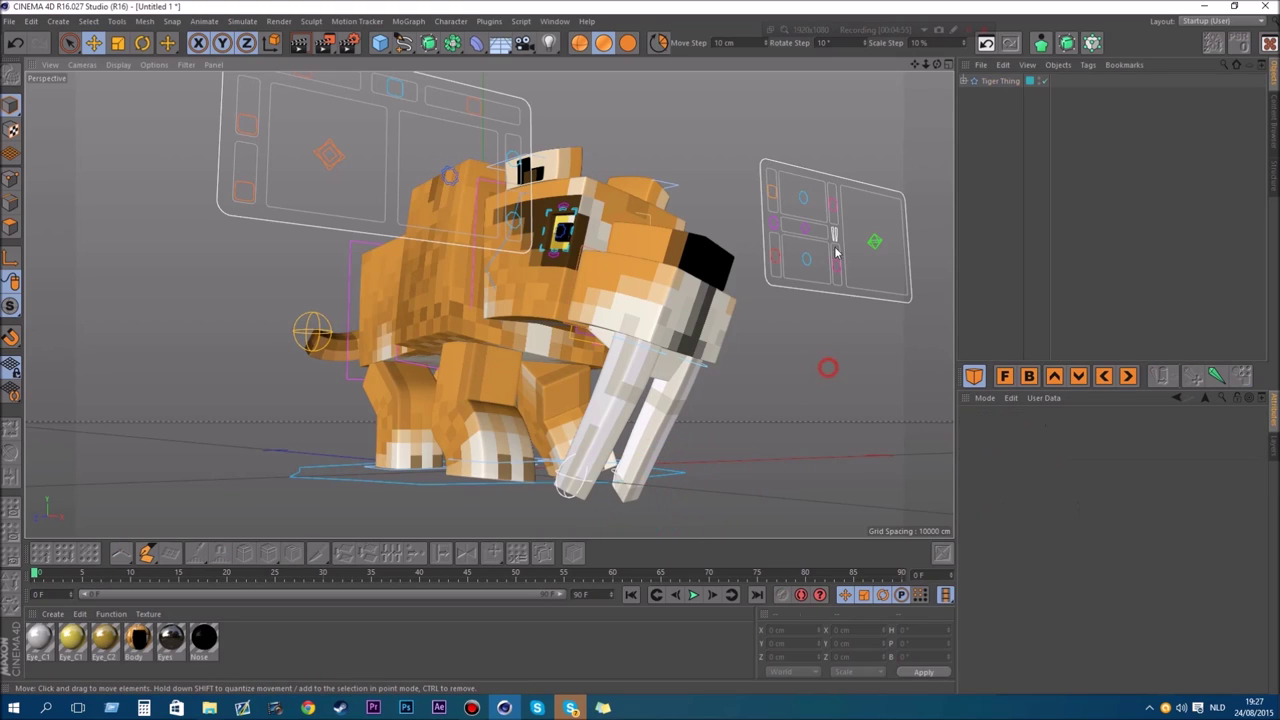
Move the Mounth control in the face control board to about Y -3.2 cm, Z 7.4 cm.
drag(914, 65, 906, 88)
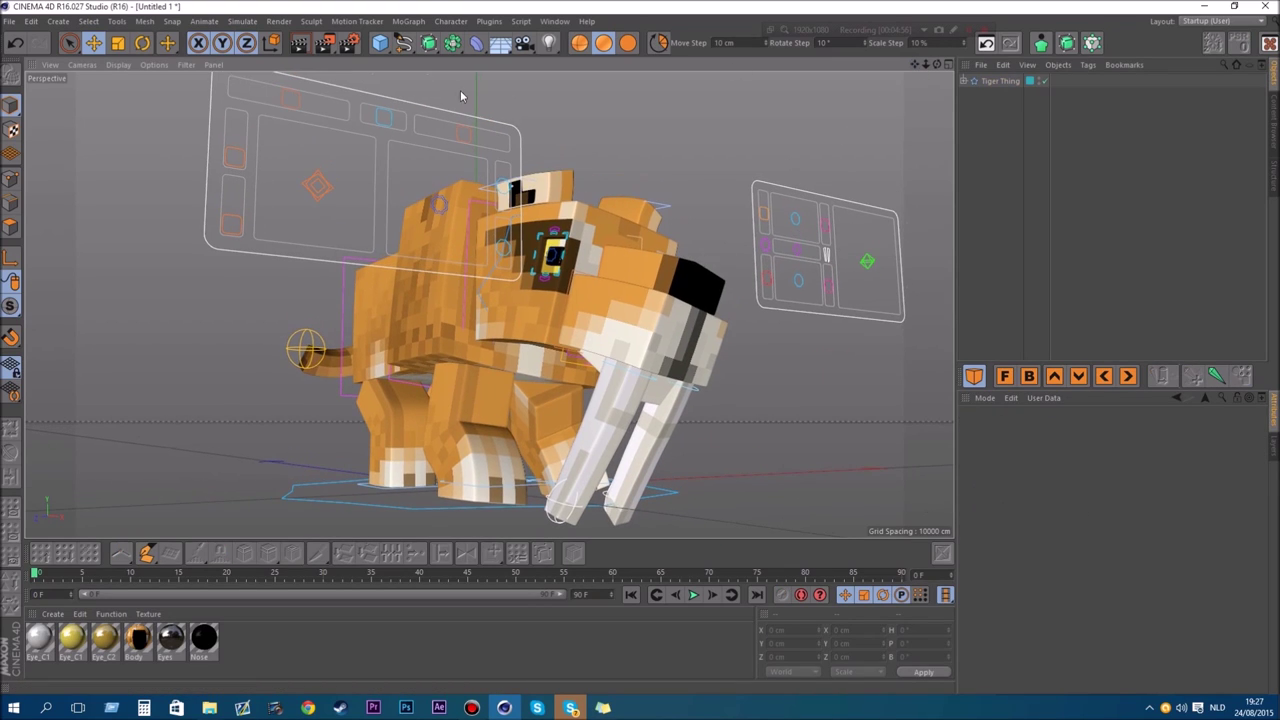
click(320, 199)
mouse_move(235, 252)
mouse_down()
mouse_move(263, 215)
mouse_move(249, 208)
mouse_move(266, 231)
mouse_move(222, 233)
mouse_up()
Move the small Teeth control in the face control board to about Y 9.5 cm, Z 12.4 cm.
mouse_move(939, 66)
mouse_down()
mouse_move(892, 65)
mouse_move(939, 56)
mouse_move(936, 66)
mouse_move(990, 80)
mouse_move(880, 82)
mouse_move(943, 66)
mouse_move(922, 44)
mouse_move(943, 66)
mouse_up()
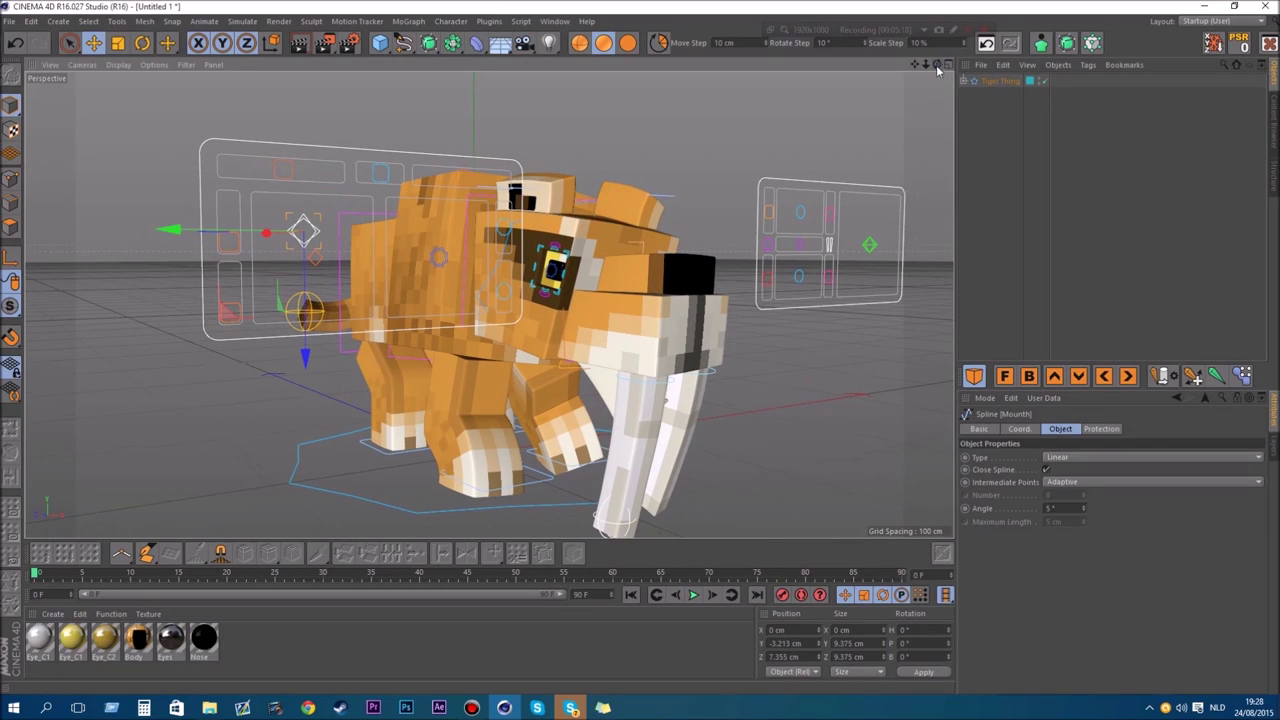
click(533, 457)
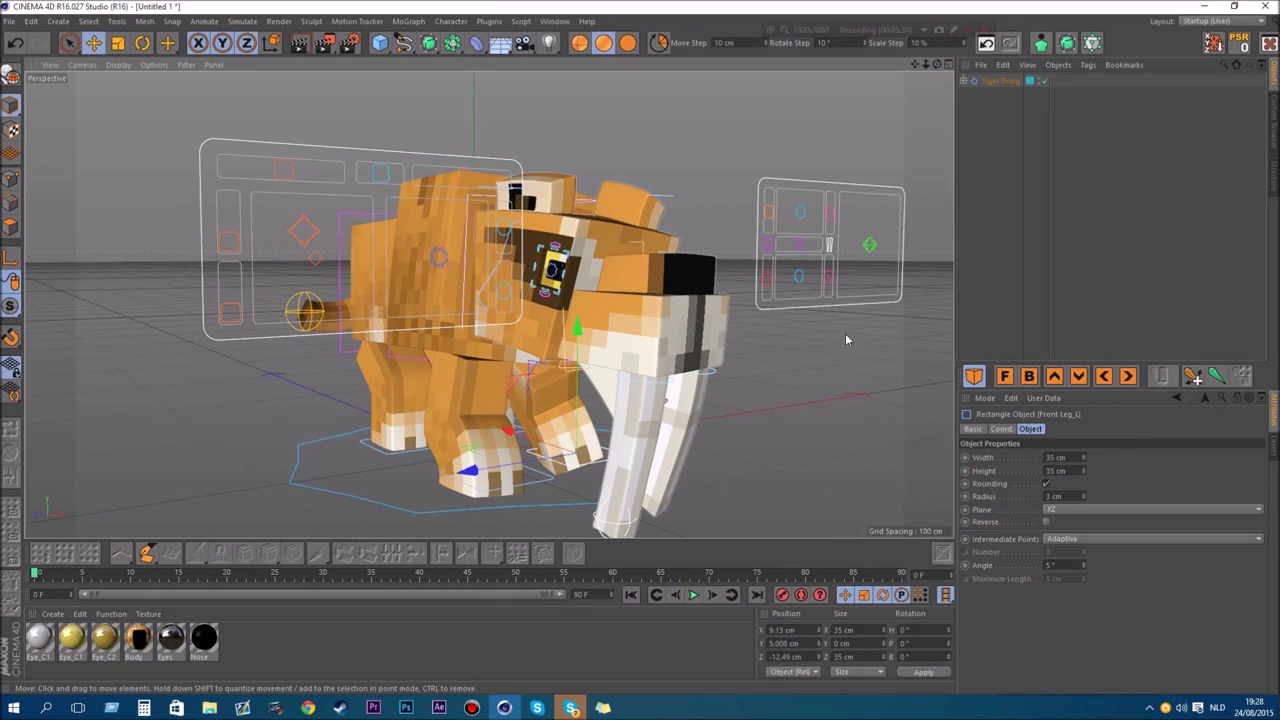
drag(915, 64, 937, 65)
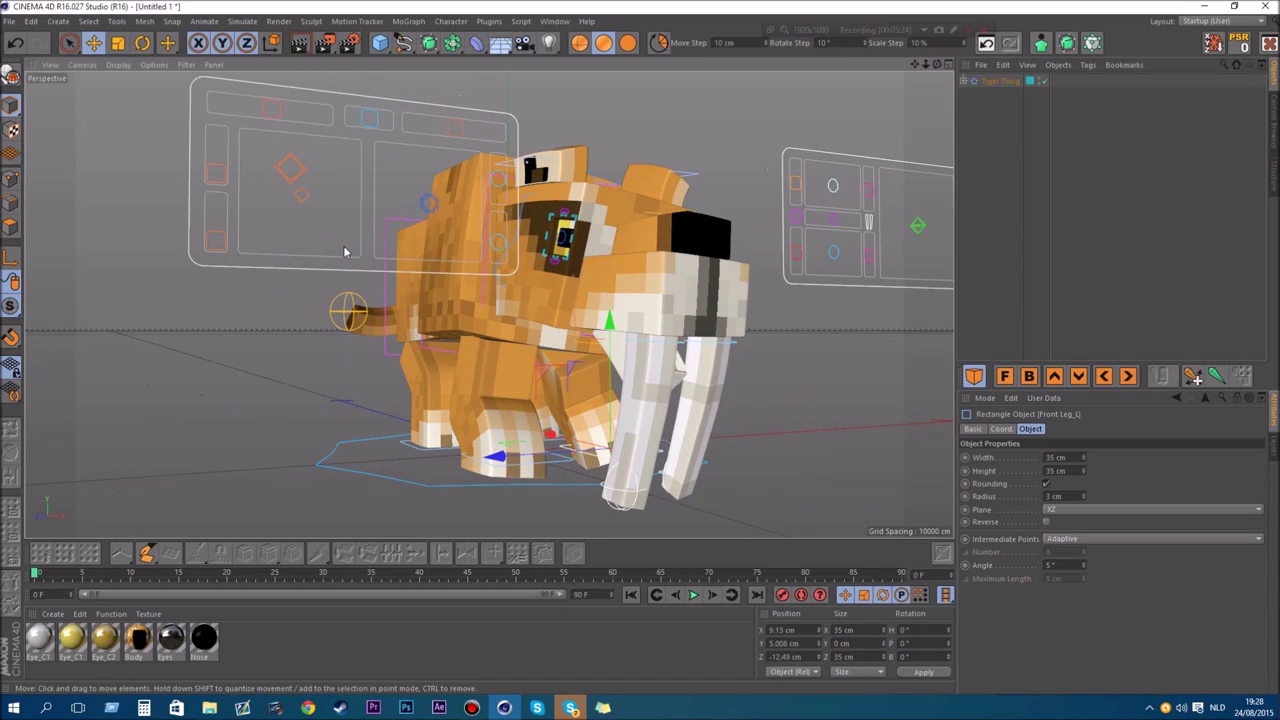
click(303, 199)
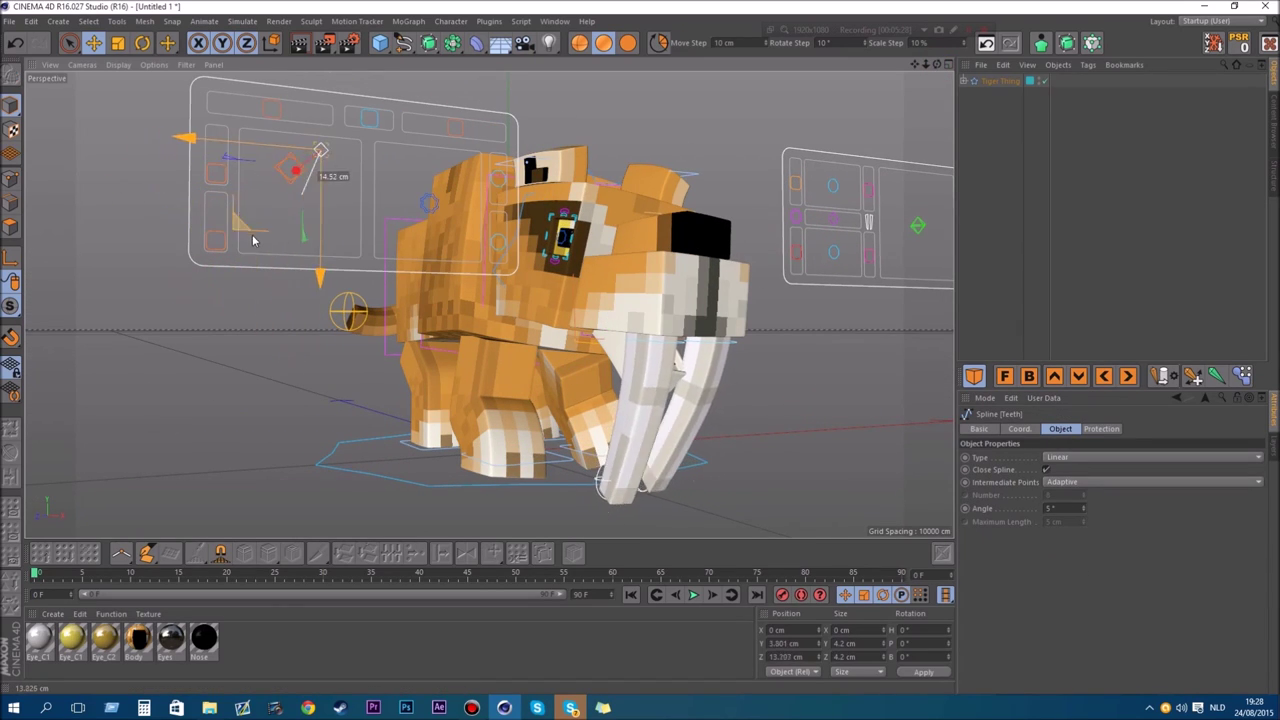
drag(174, 286, 236, 236)
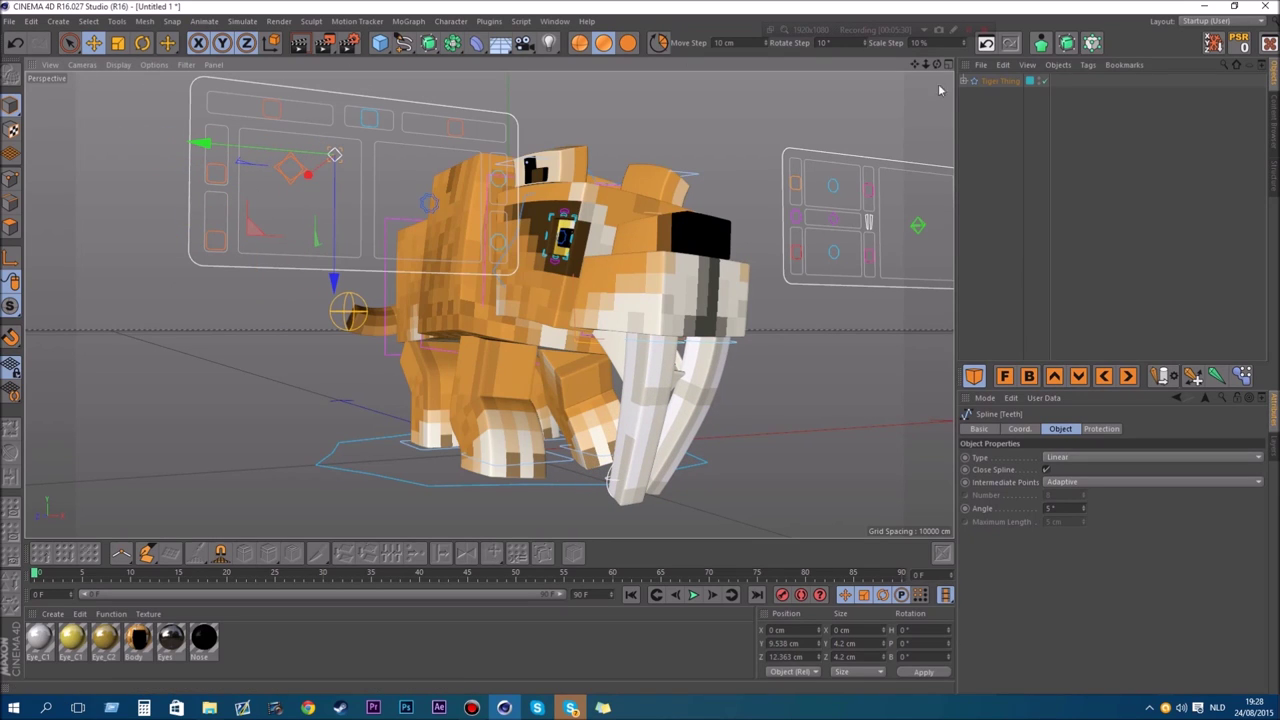
Examine the posed tiger's mouth, tusks and legs from below and from the front.
drag(926, 65, 926, 65)
drag(937, 65, 937, 65)
click(884, 323)
scroll(567, 344, up, 2)
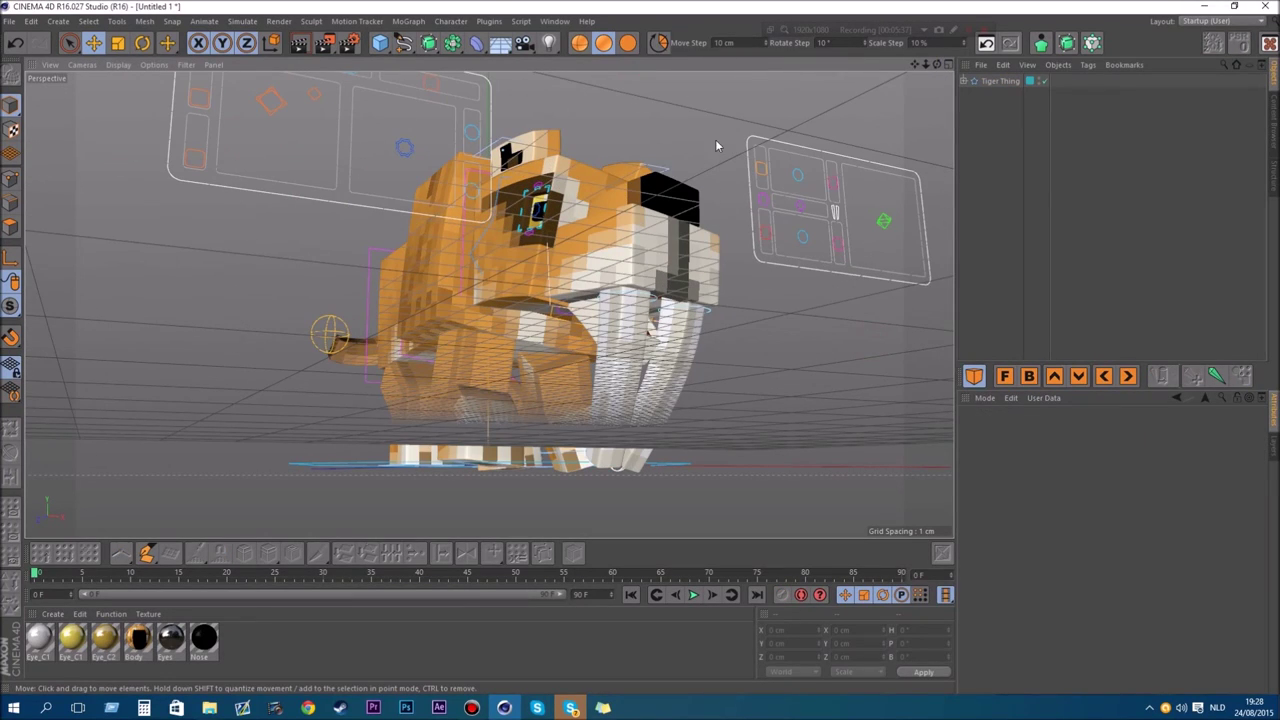
click(768, 141)
scroll(662, 142, up, 2)
click(662, 142)
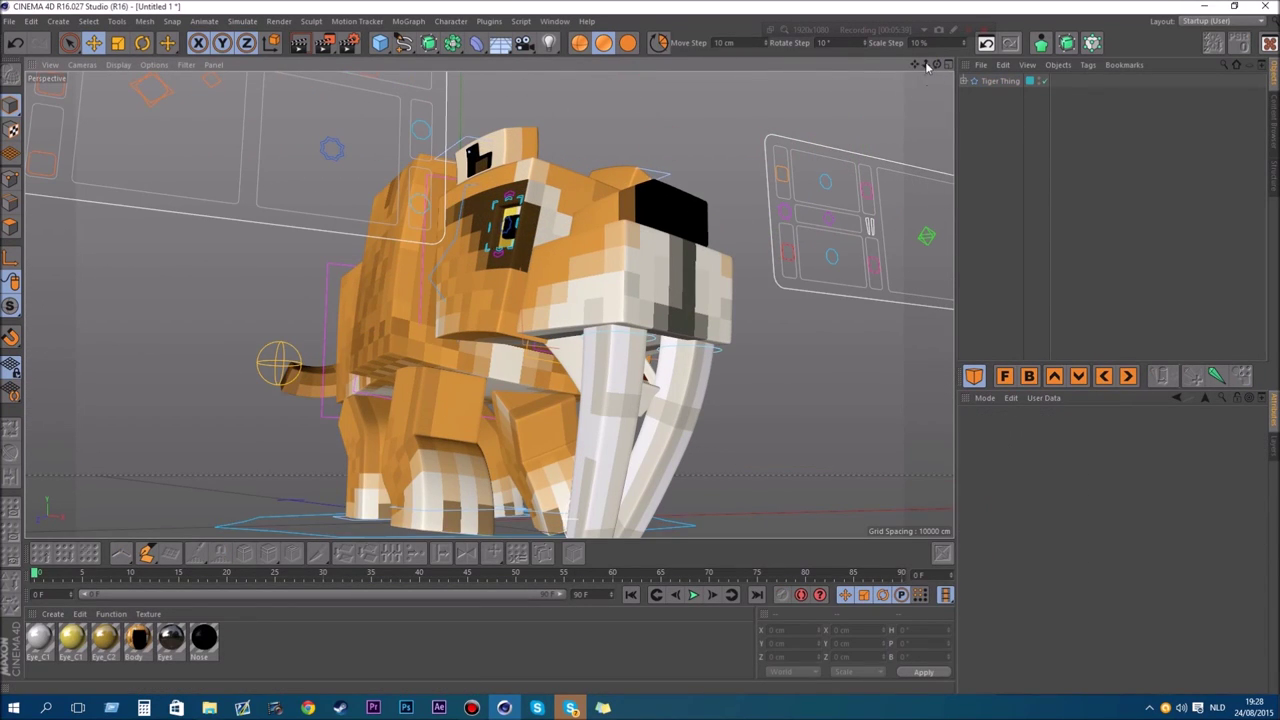
mouse_move(926, 66)
mouse_down()
mouse_move(915, 65)
mouse_move(937, 65)
mouse_move(926, 66)
mouse_up()
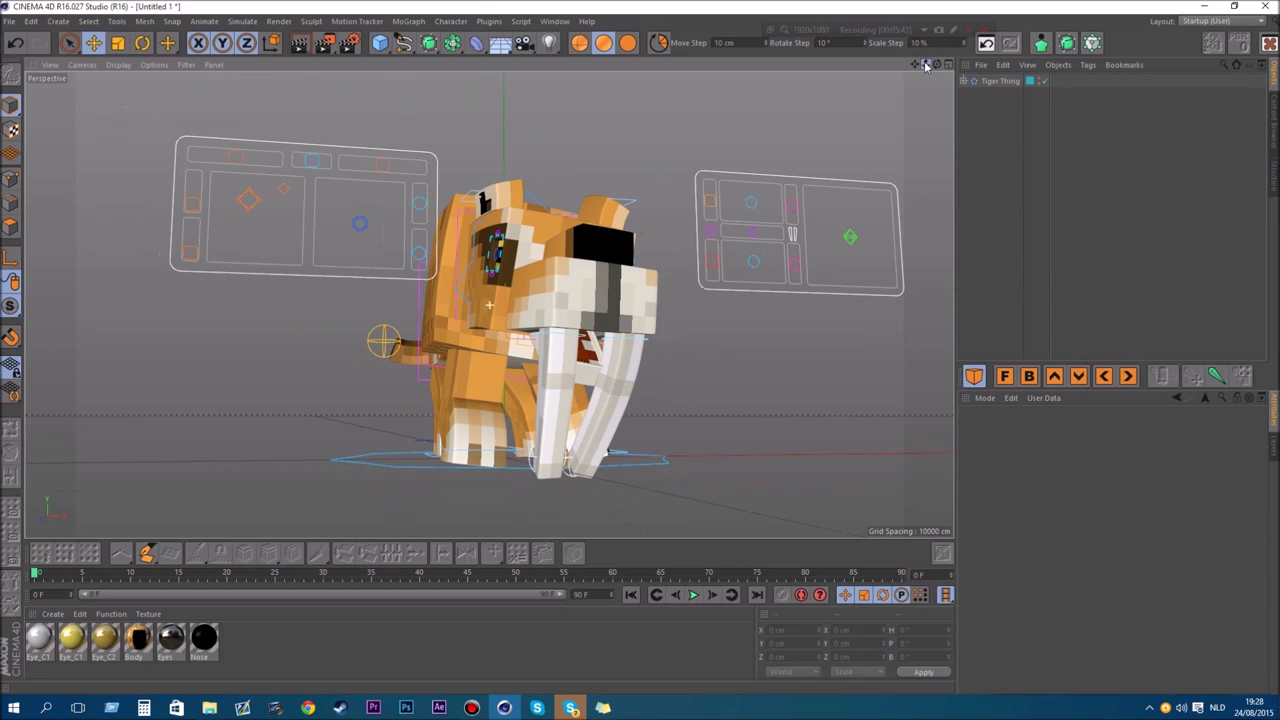
Undo all pose changes made to the tiger's tusks, mouth, head, legs and body.
scroll(658, 91, down, 4)
scroll(658, 91, up, 3)
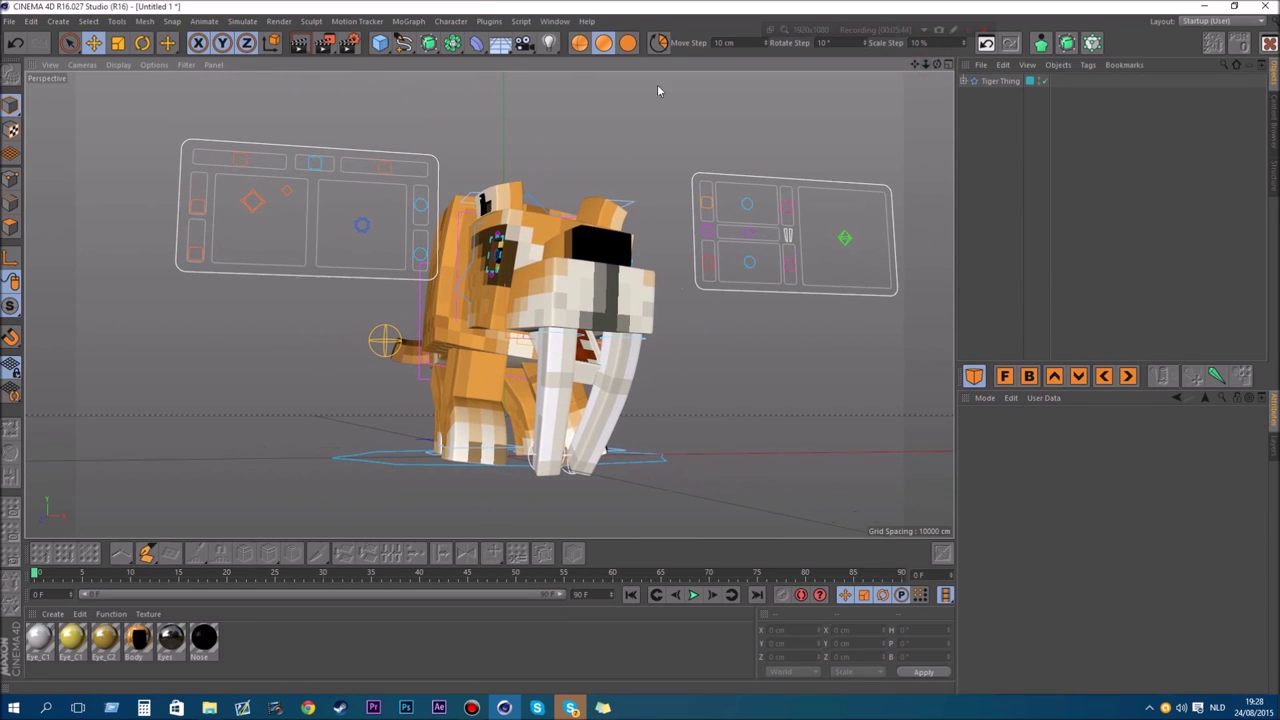
click(18, 46)
click(18, 46)
click(18, 46)
click(18, 46)
click(18, 46)
click(18, 46)
click(18, 46)
click(18, 46)
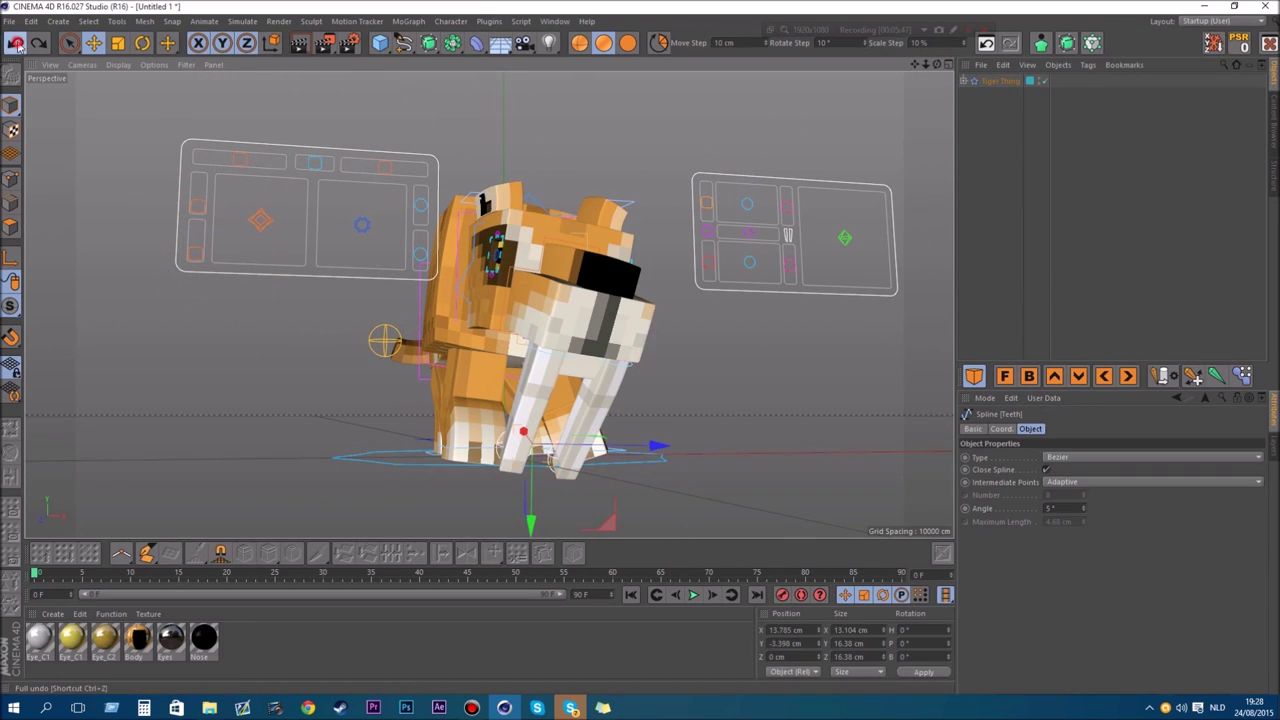
click(17, 45)
click(18, 46)
click(18, 46)
click(18, 46)
click(18, 46)
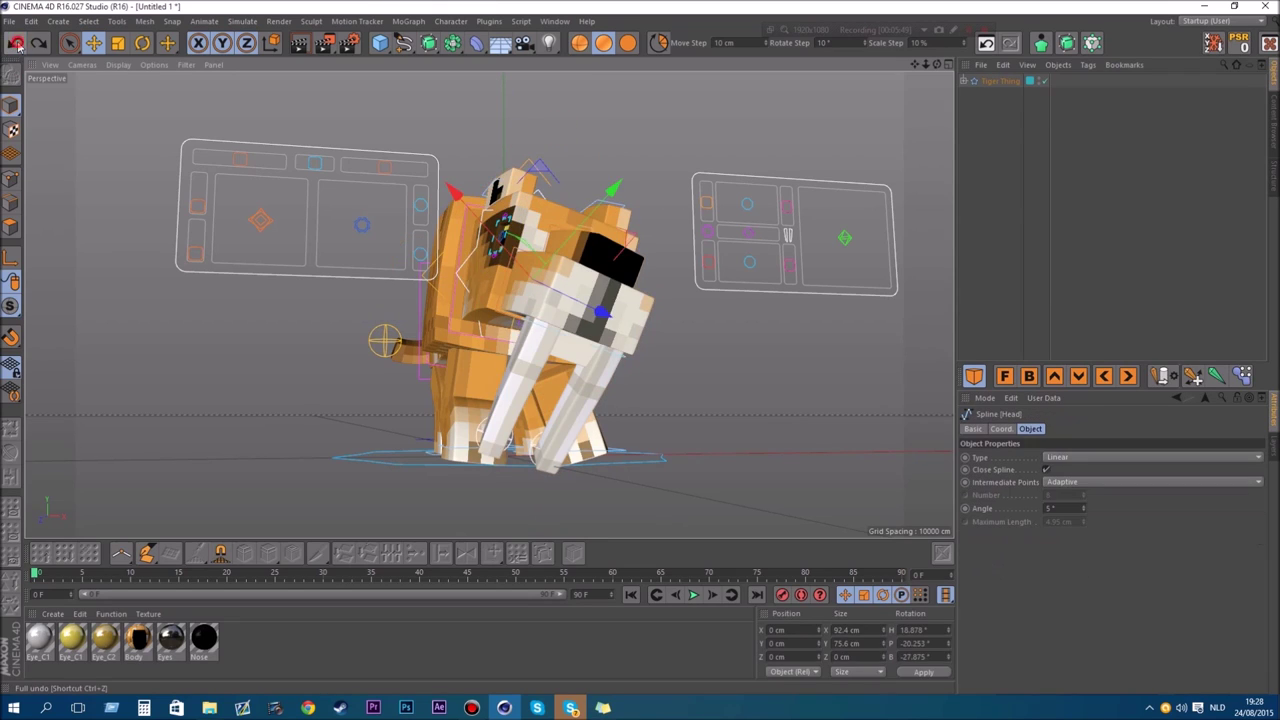
click(18, 46)
click(18, 46)
click(18, 46)
click(18, 46)
click(17, 45)
click(17, 45)
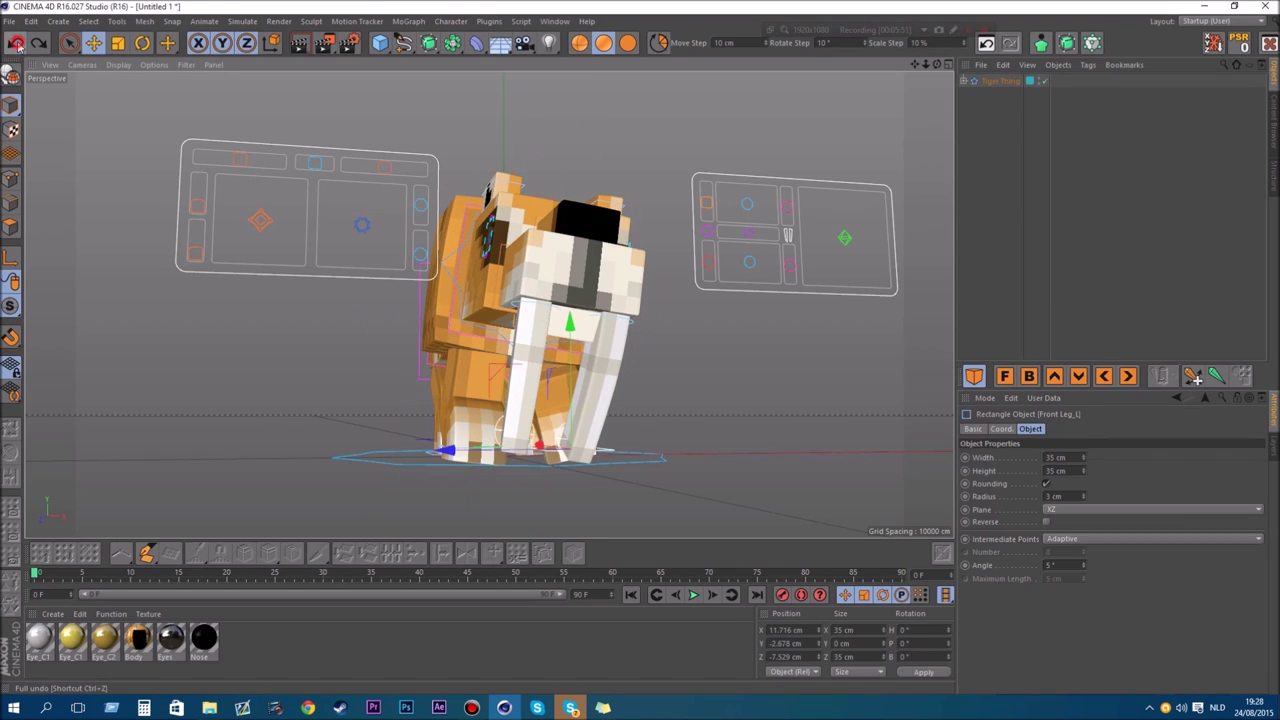
click(17, 45)
click(17, 45)
click(17, 45)
click(17, 45)
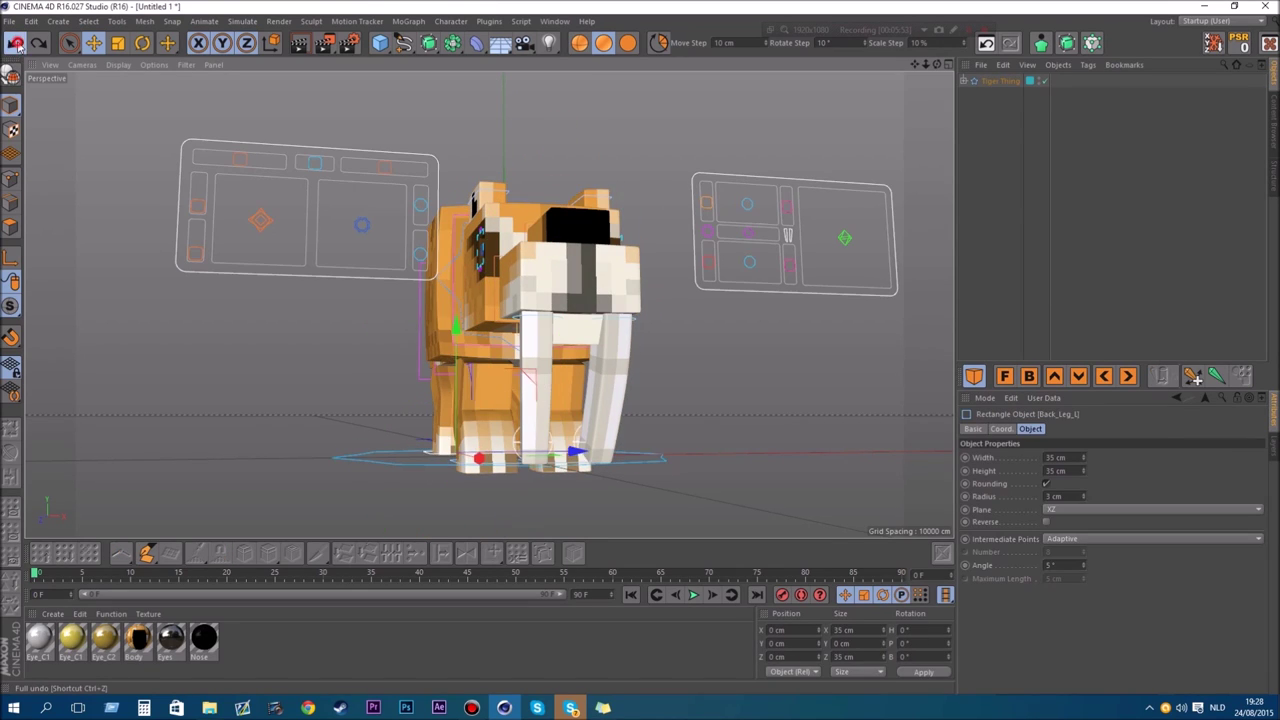
click(17, 45)
click(17, 45)
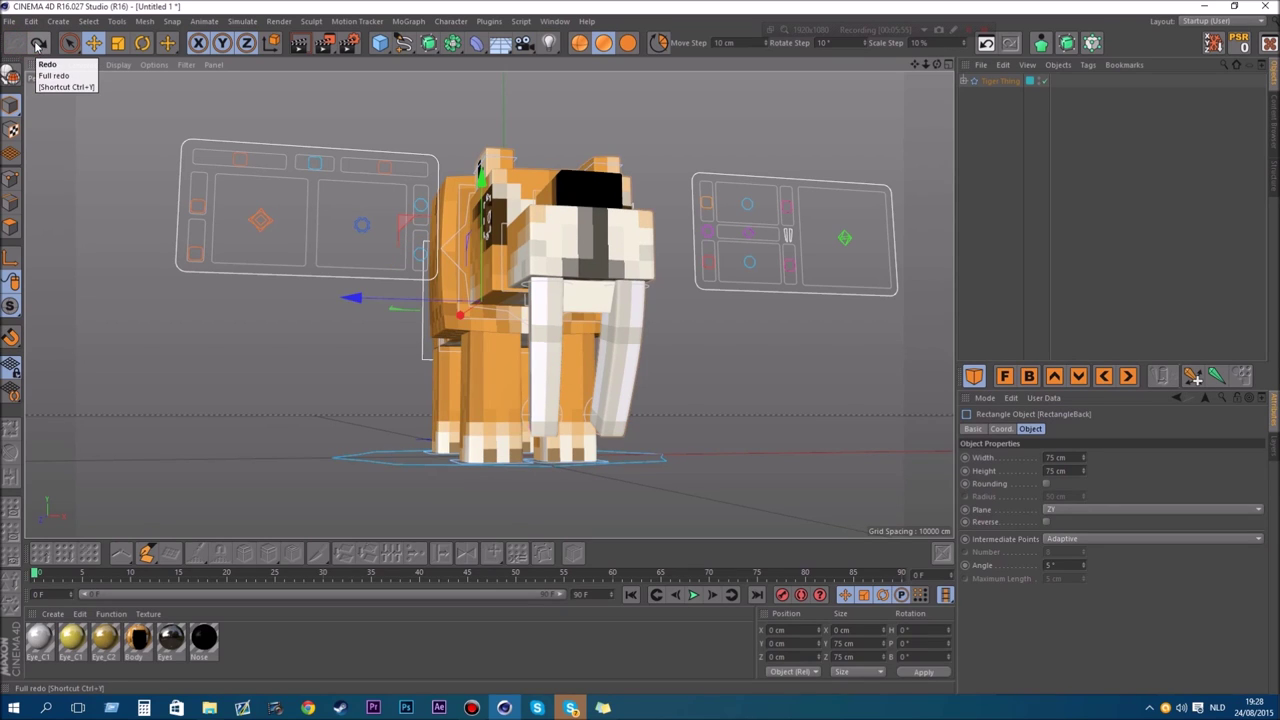
Move the All control in the face control board to about Y -18.8 cm, Z -5.2 cm to tilt the whole face.
click(750, 400)
mouse_move(926, 64)
mouse_down()
mouse_move(890, 68)
mouse_move(945, 100)
mouse_move(921, 48)
mouse_up()
click(751, 263)
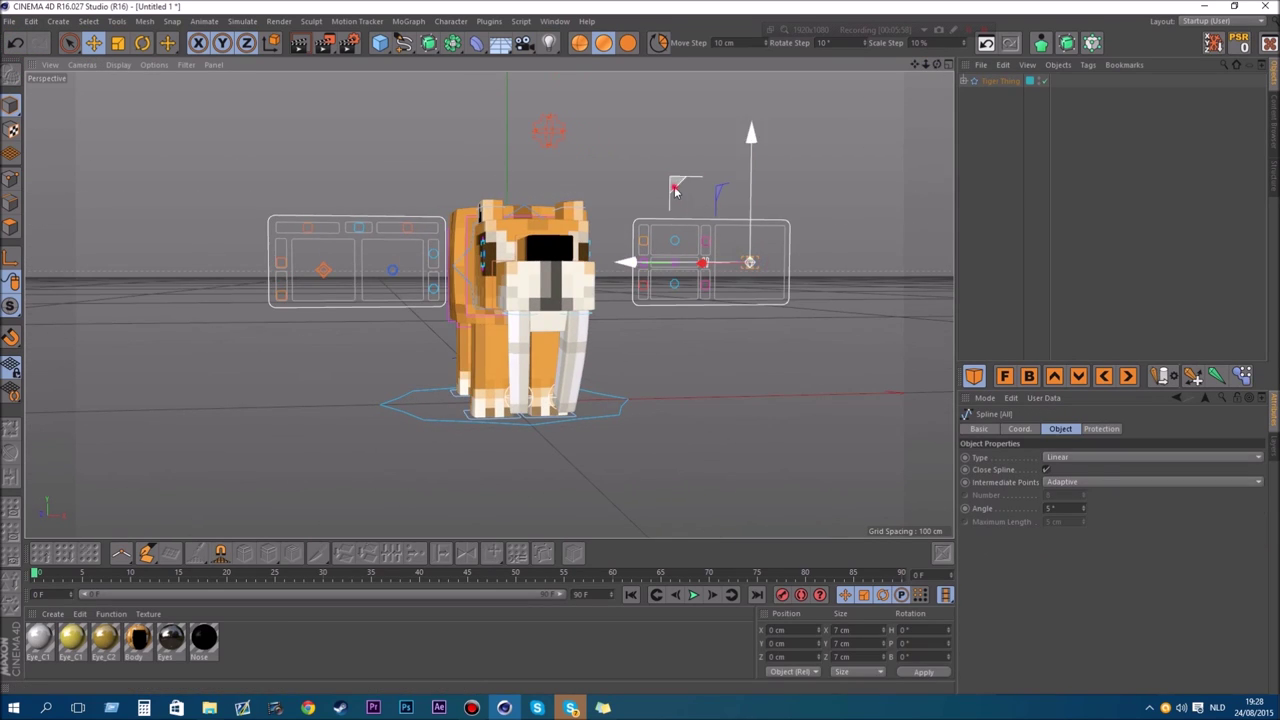
drag(675, 190, 782, 272)
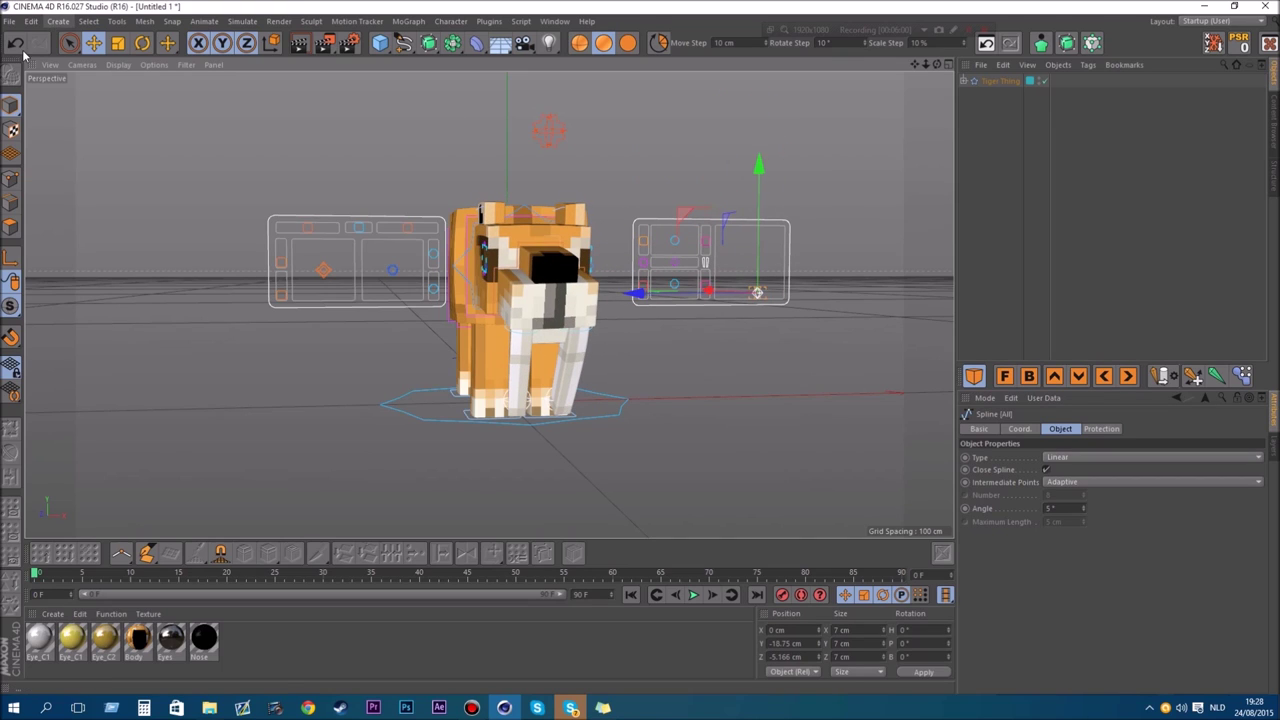
Move the All control to about Y -3.7 cm, Z 18.5 cm, and reset its position to zero.
drag(938, 65, 855, 67)
scroll(627, 271, up, 5)
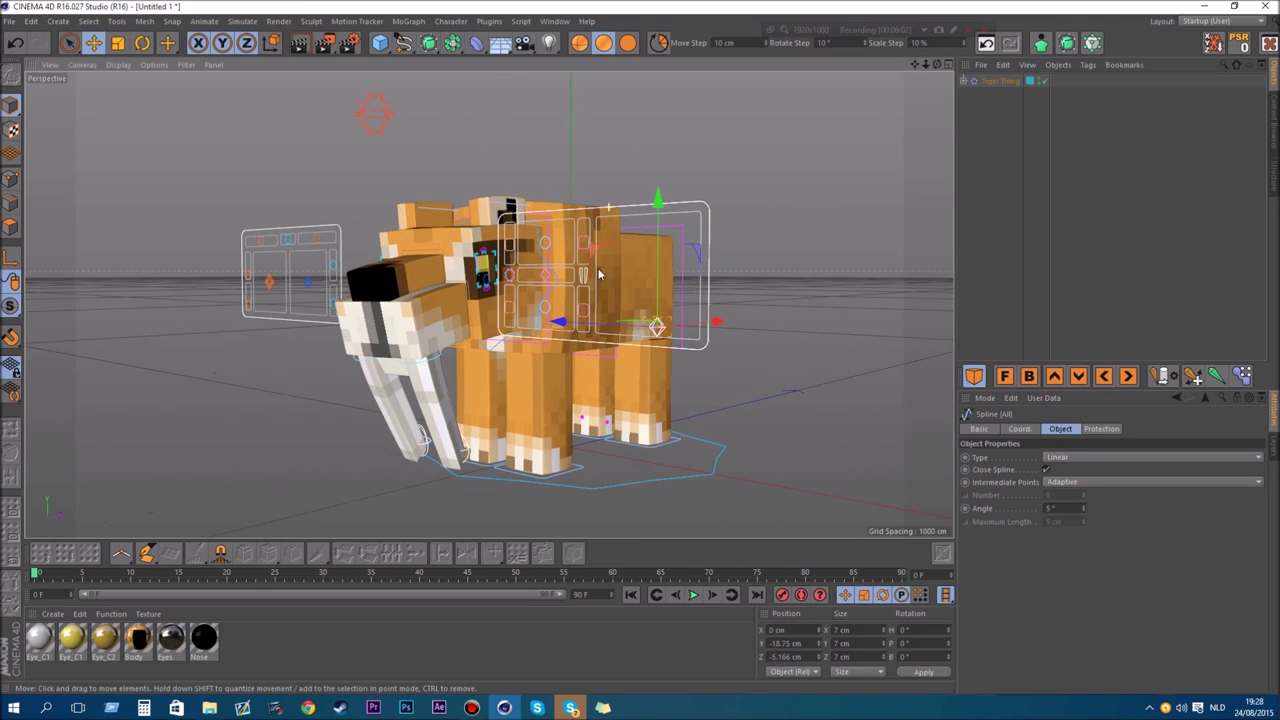
drag(598, 284, 535, 213)
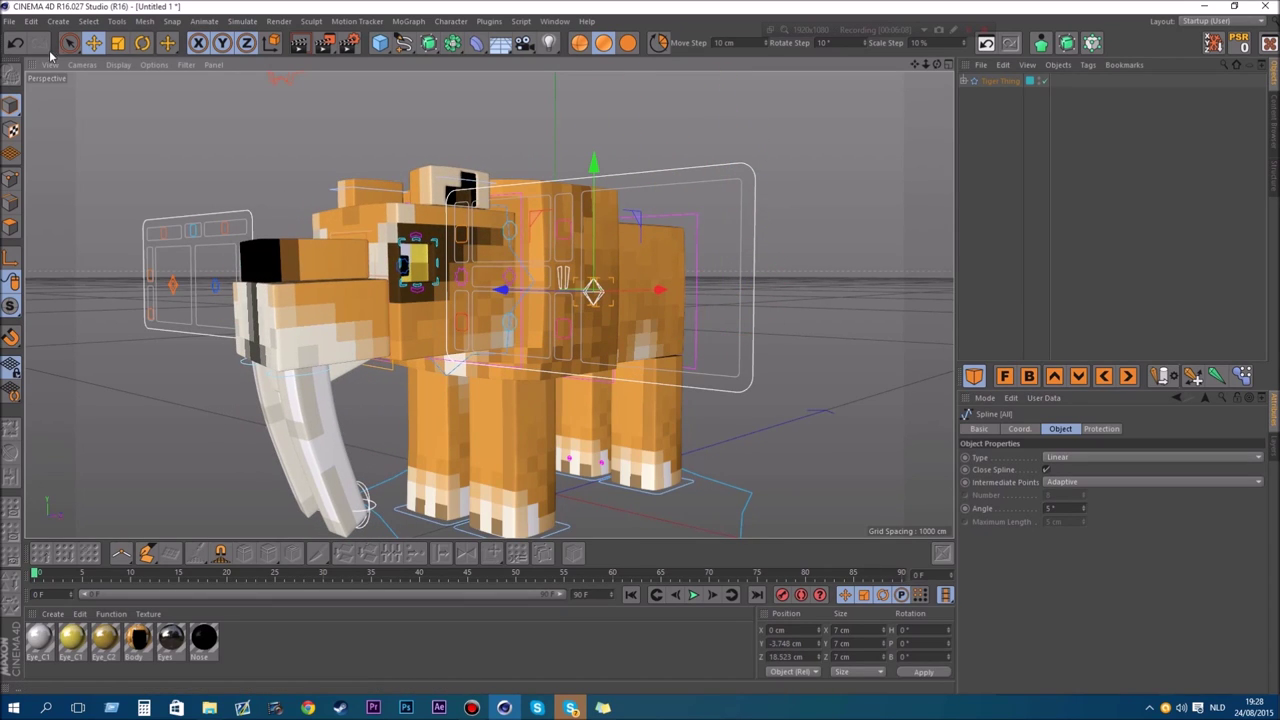
click(1240, 44)
Try moving the R_Control Panel and L_Control Panel boards away from the head, and undo both moves.
click(739, 173)
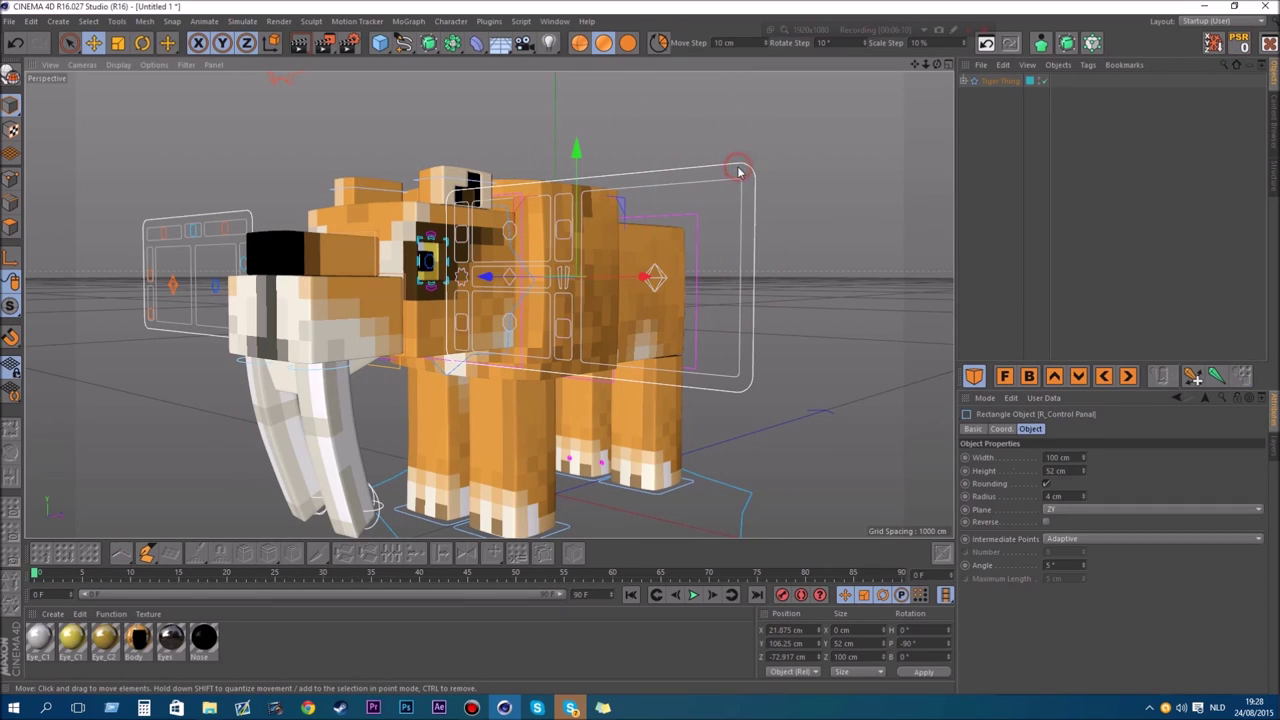
drag(598, 172, 262, 219)
click(205, 227)
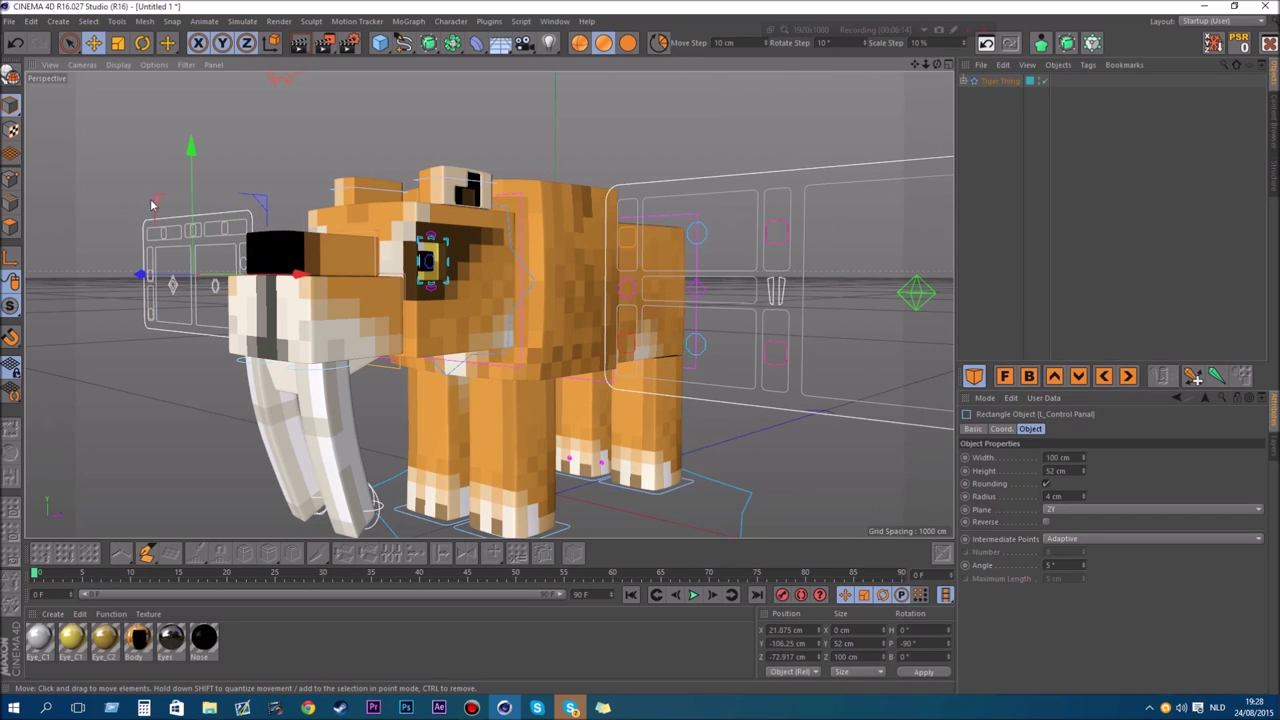
drag(154, 203, 90, 150)
click(9, 48)
click(9, 50)
click(8, 52)
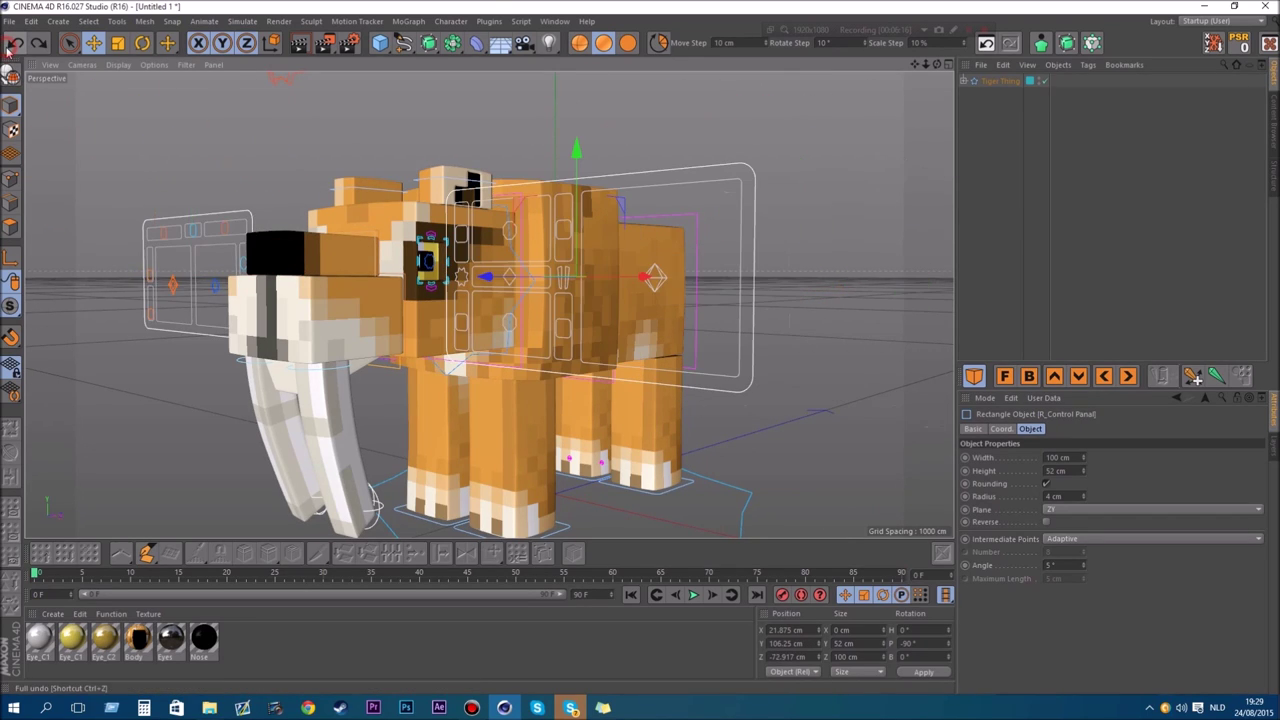
Try raising the Control star above the head by about 23.6 cm together with both boards, and undo the move.
drag(927, 64, 850, 66)
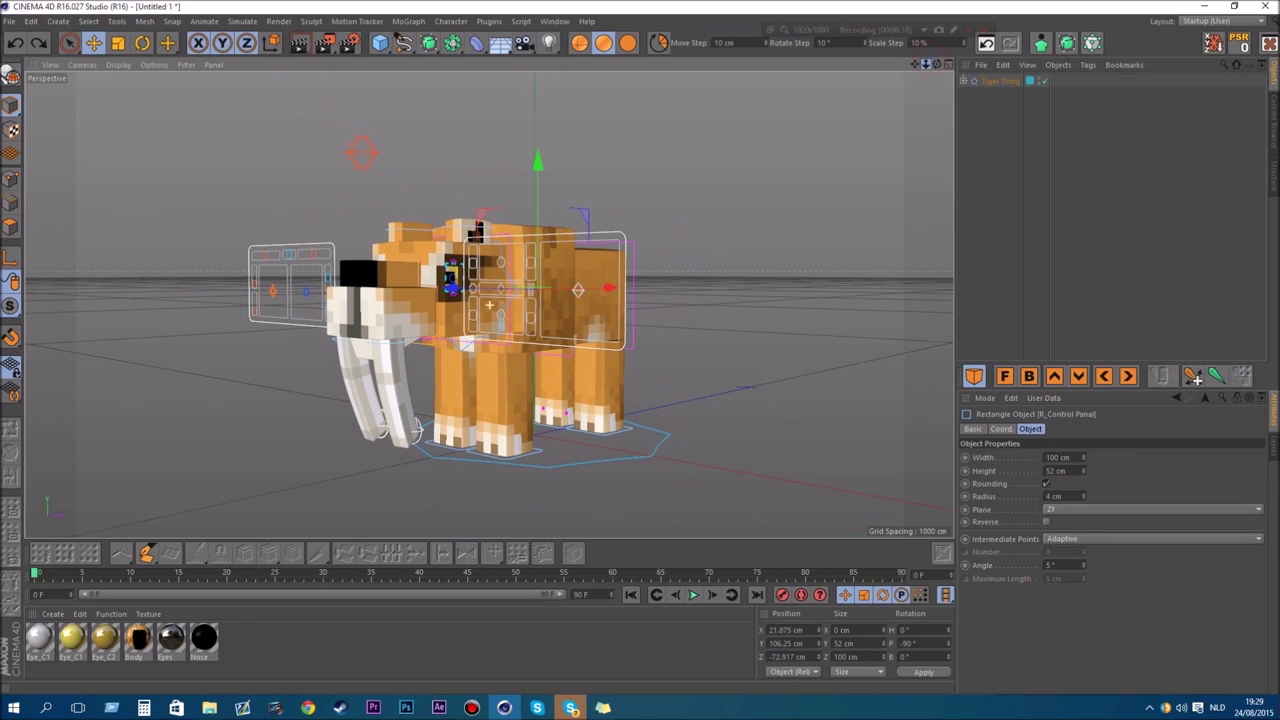
click(361, 155)
drag(398, 112, 386, 70)
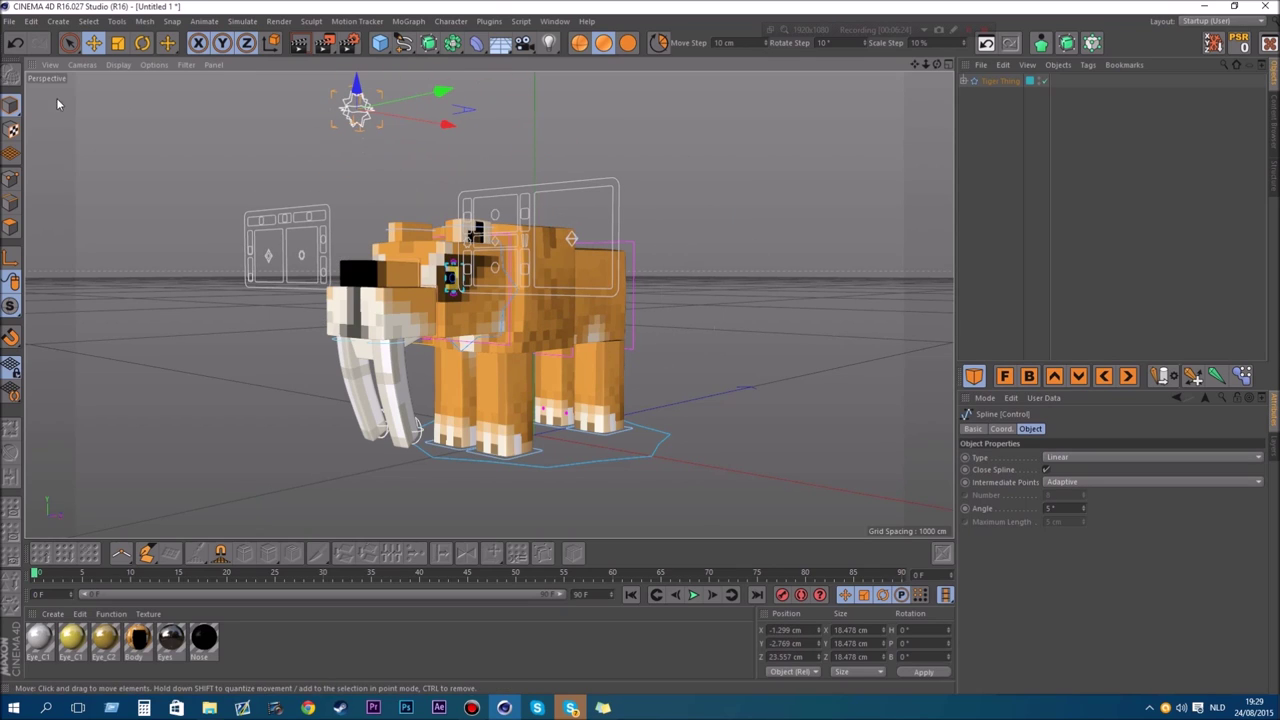
click(16, 46)
click(739, 181)
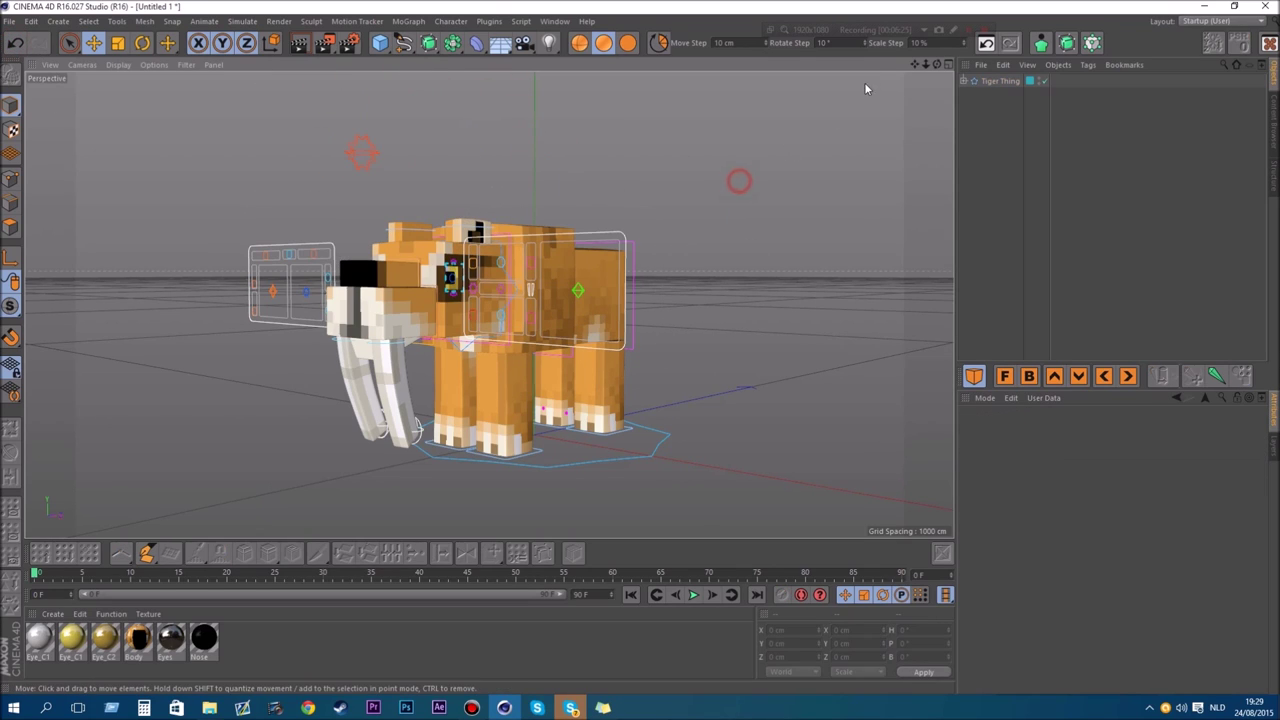
Try moving the Teeth_R control outward so the tusk shifts sideways away from the mouth.
click(363, 149)
mouse_move(489, 304)
alt+mouse_down()
mouse_move(420, 335)
mouse_move(385, 334)
mouse_move(566, 284)
mouse_move(471, 304)
alt+mouse_up()
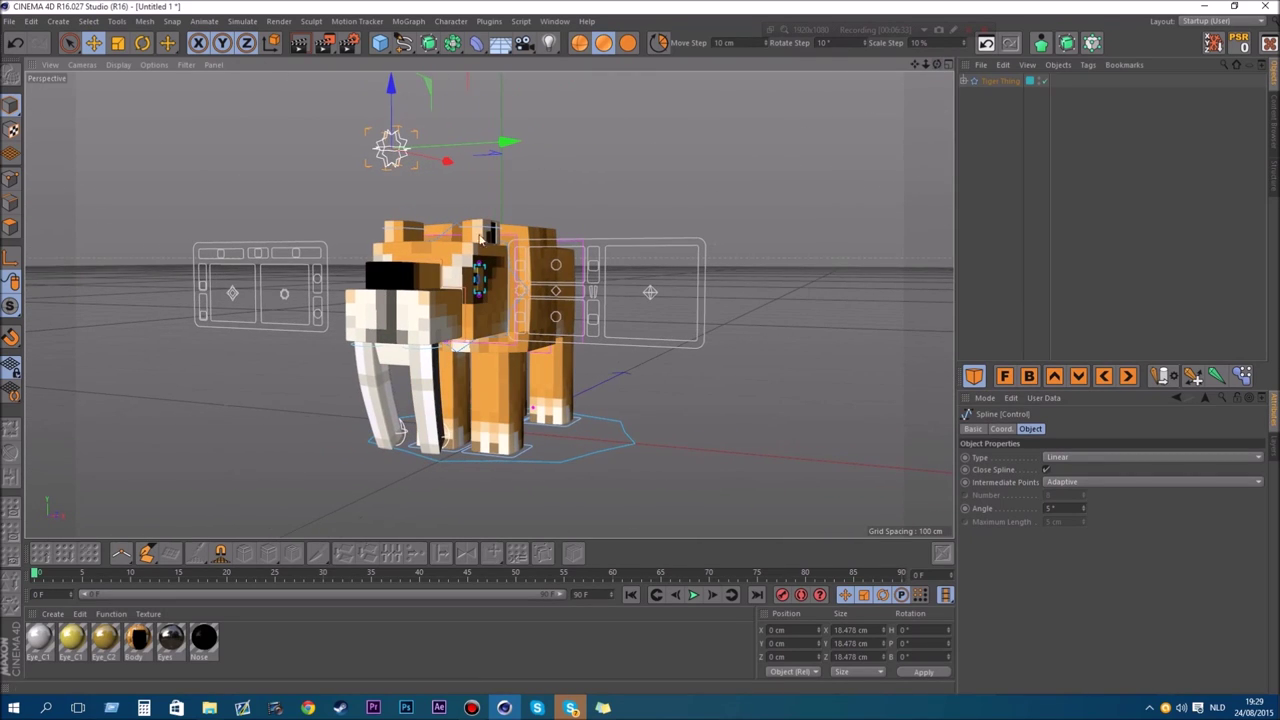
scroll(315, 289, up, 3)
click(358, 364)
scroll(354, 362, up, 3)
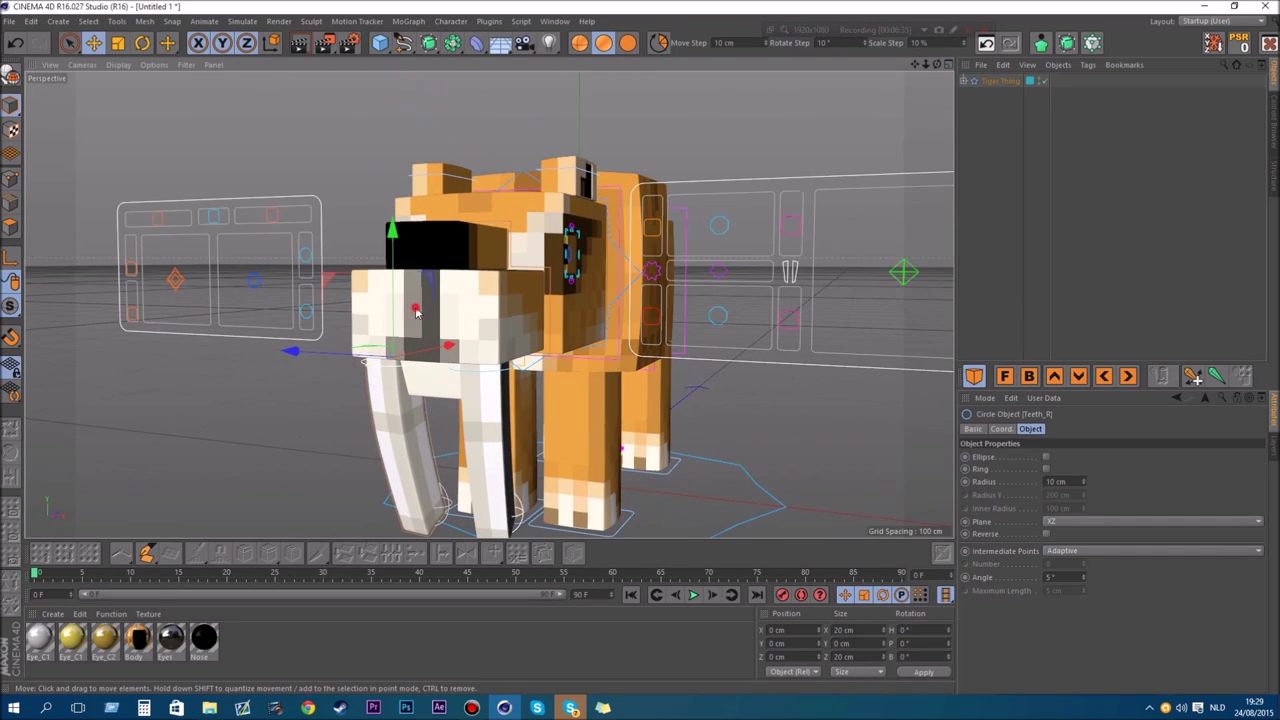
drag(370, 328, 324, 333)
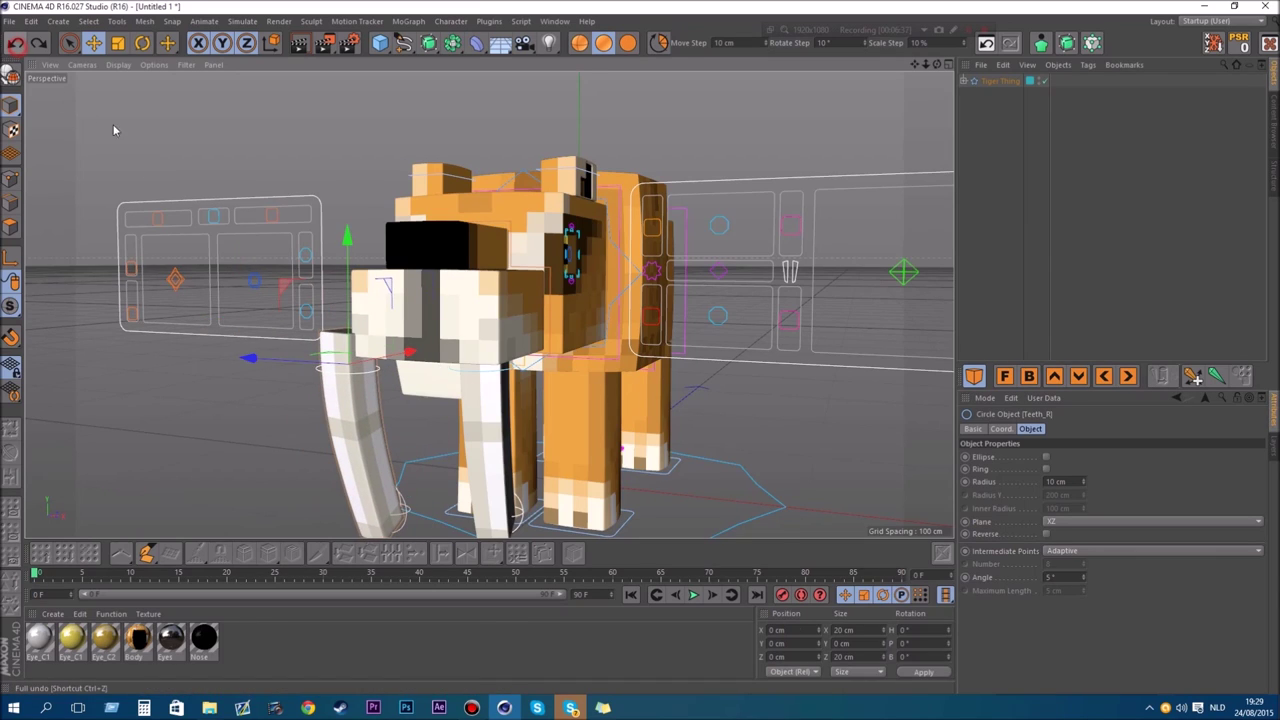
Try moving the whole rig with the Tiger Thing star at its feet, and undo the move.
scroll(240, 200, down, 1)
click(744, 481)
drag(594, 440, 628, 408)
click(15, 43)
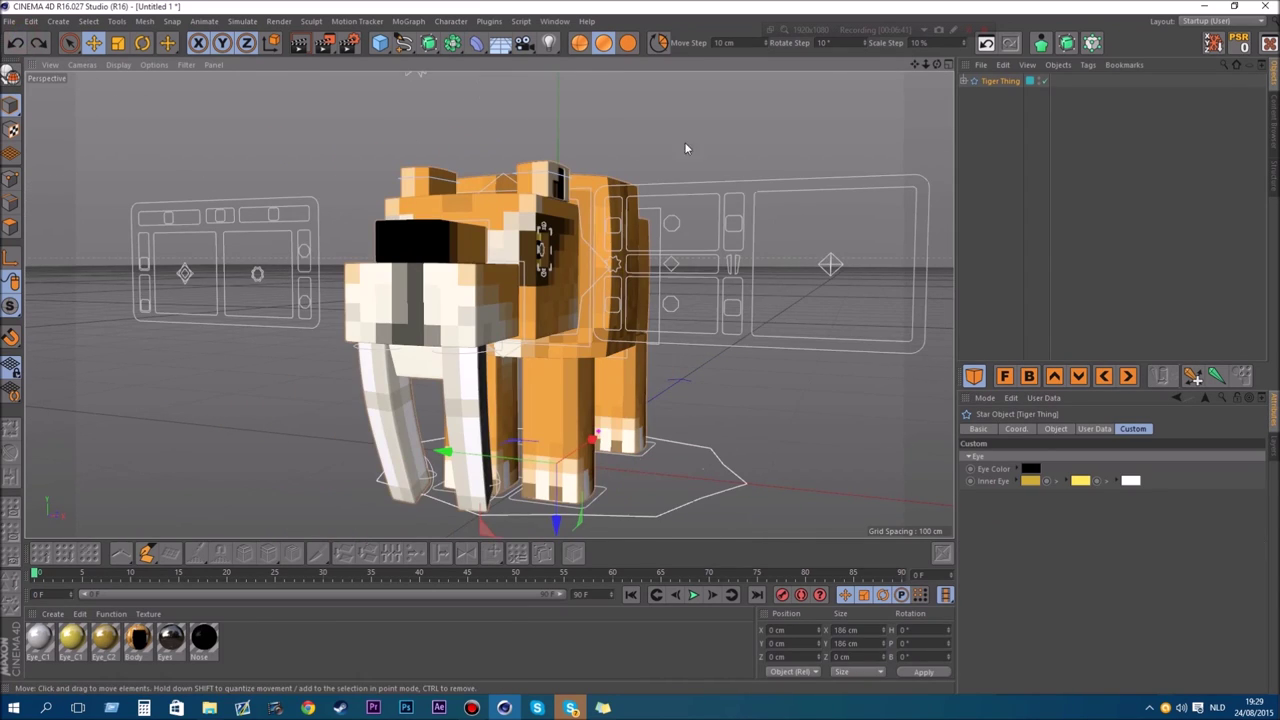
Move the Eyedepth control in the face control board up and down, leaving it at about Y -5.3 cm.
drag(926, 64, 900, 64)
mouse_move(937, 64)
mouse_down()
mouse_move(1020, 64)
mouse_move(985, 66)
mouse_up()
alt+drag(739, 278, 728, 206)
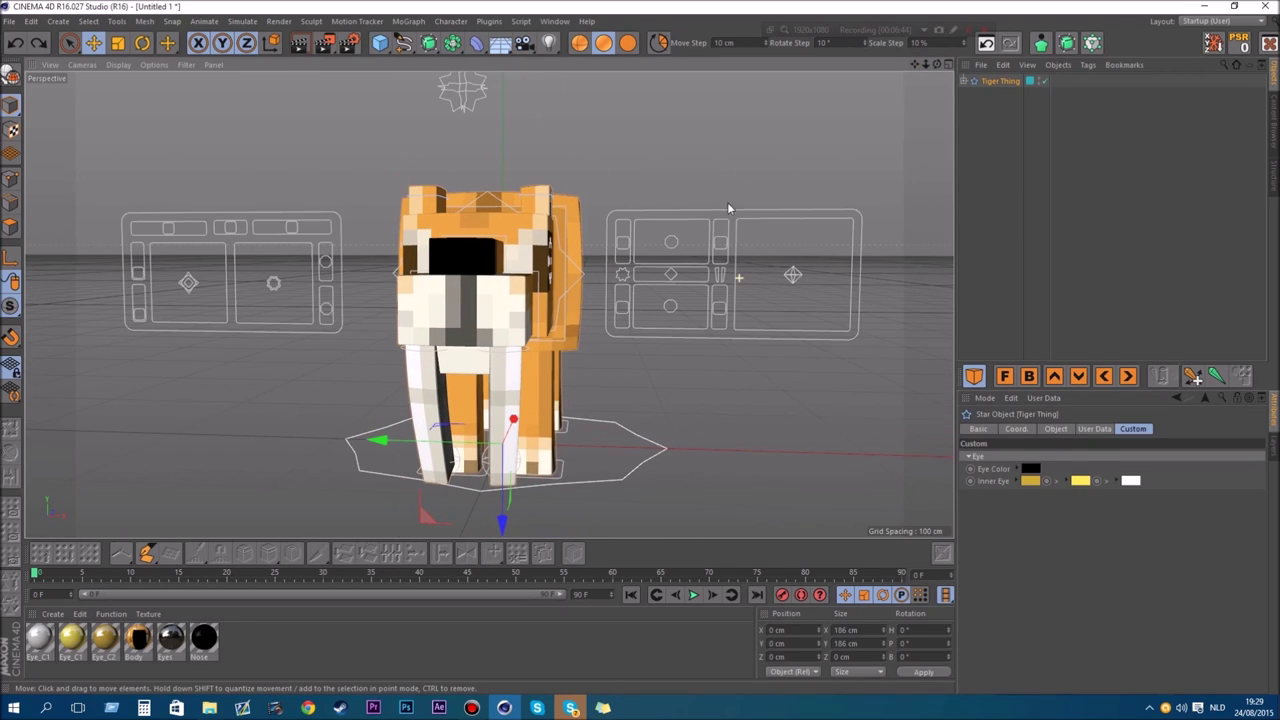
click(620, 246)
drag(937, 64, 860, 66)
scroll(507, 243, up, 5)
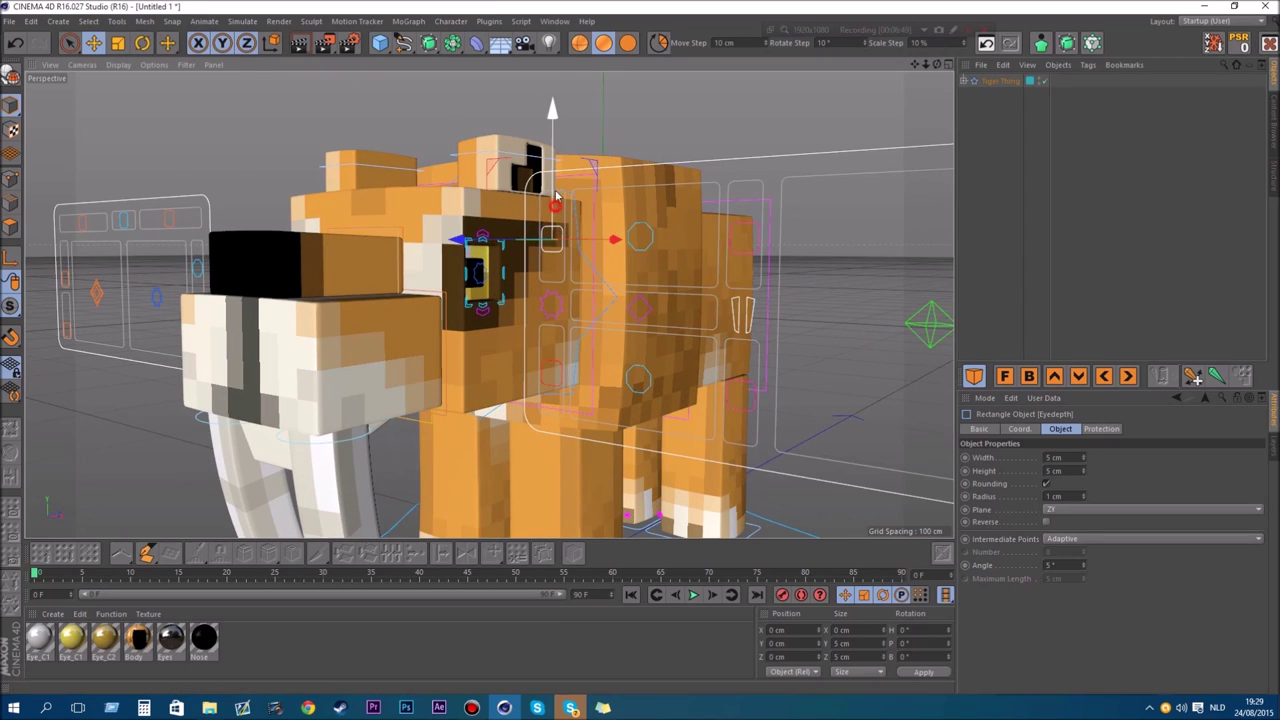
mouse_move(556, 179)
mouse_down()
mouse_move(557, 150)
mouse_move(550, 170)
mouse_move(536, 165)
mouse_move(537, 225)
mouse_move(560, 197)
mouse_up()
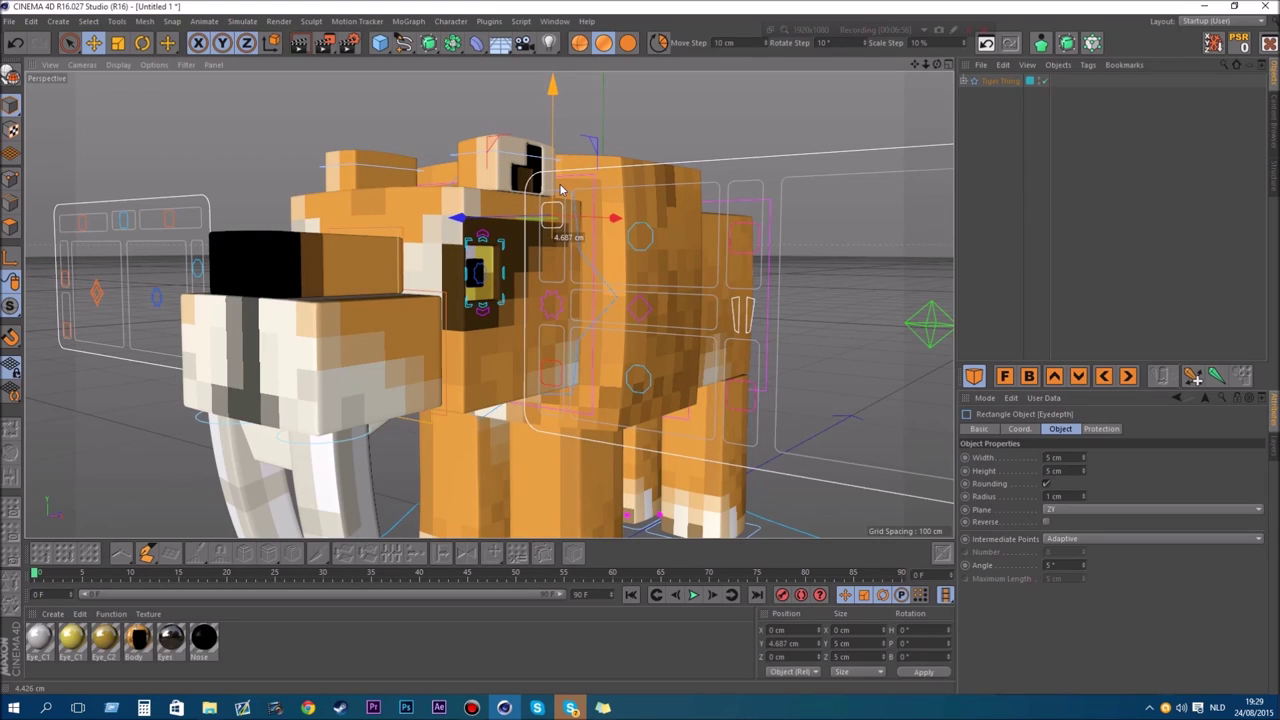
drag(561, 215, 544, 297)
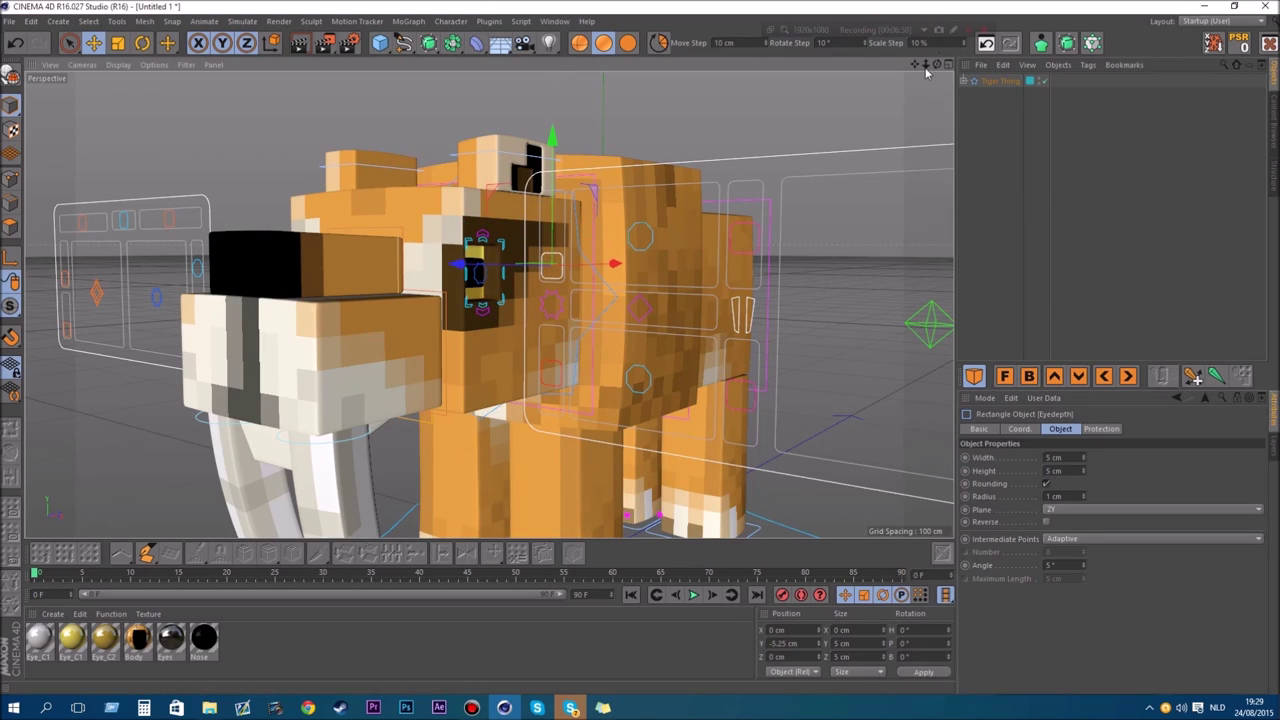
Move the upper eyelid control Eyelids_T to about Y 3.7 cm, Z 10.2 cm to slant the upper lid.
mouse_move(926, 67)
mouse_down()
mouse_move(805, 66)
mouse_move(945, 65)
mouse_up()
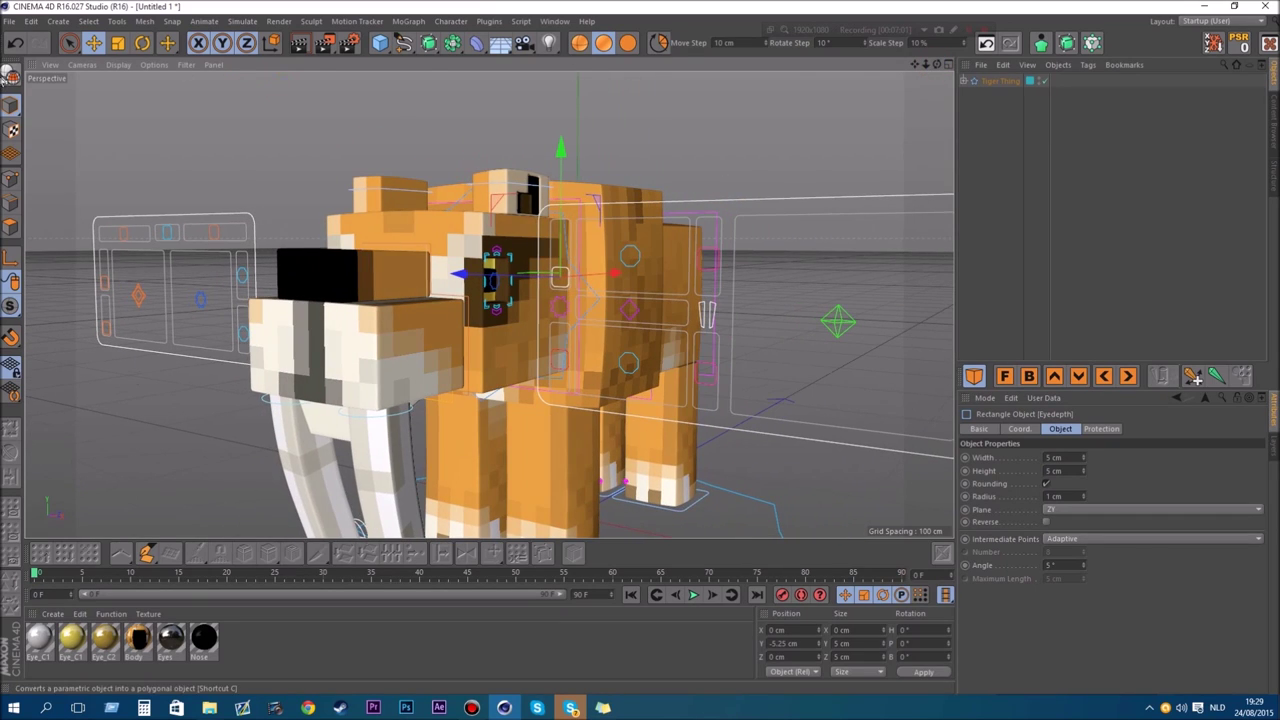
click(638, 261)
scroll(660, 227, up, 5)
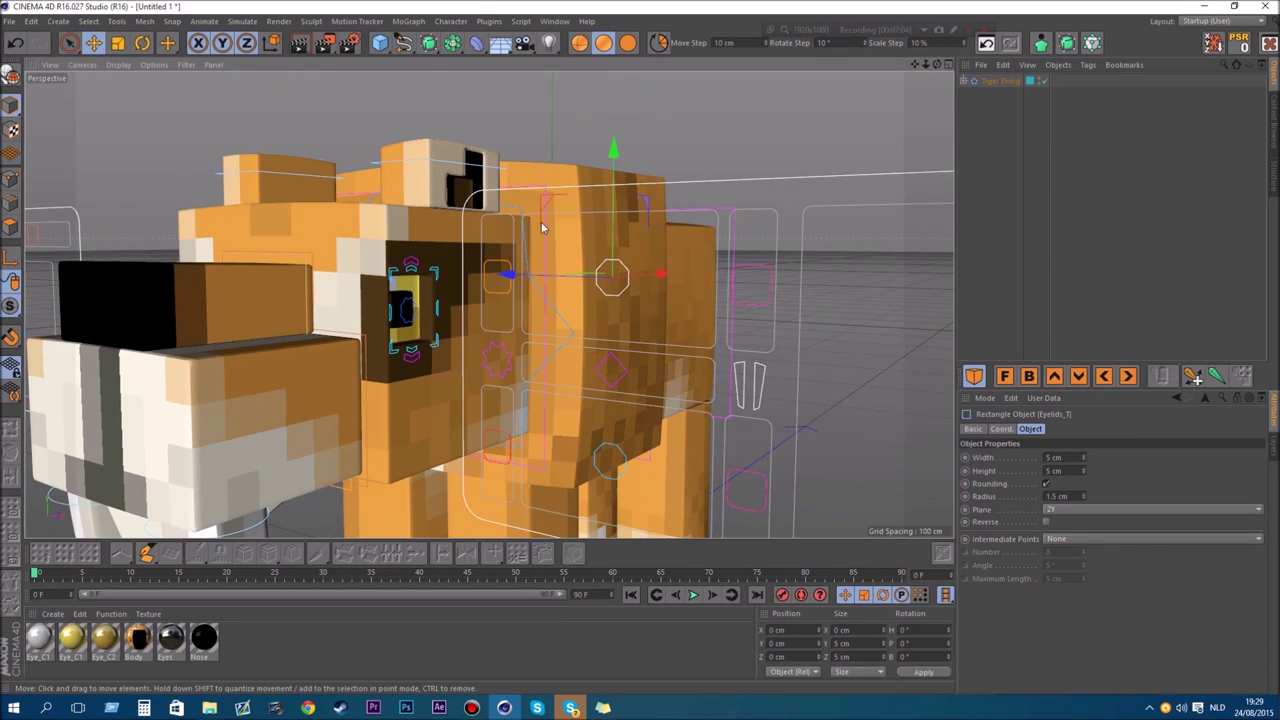
scroll(492, 302, down, 5)
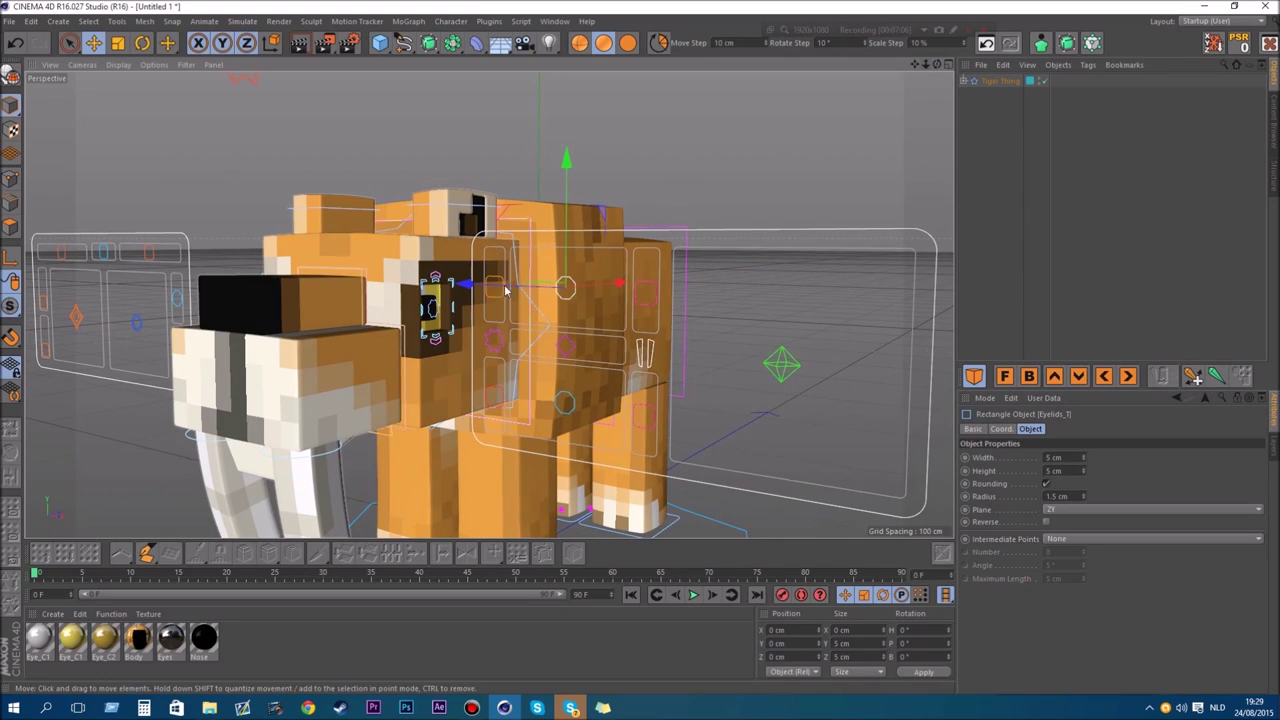
scroll(506, 286, up, 2)
drag(509, 218, 467, 194)
scroll(480, 356, up, 2)
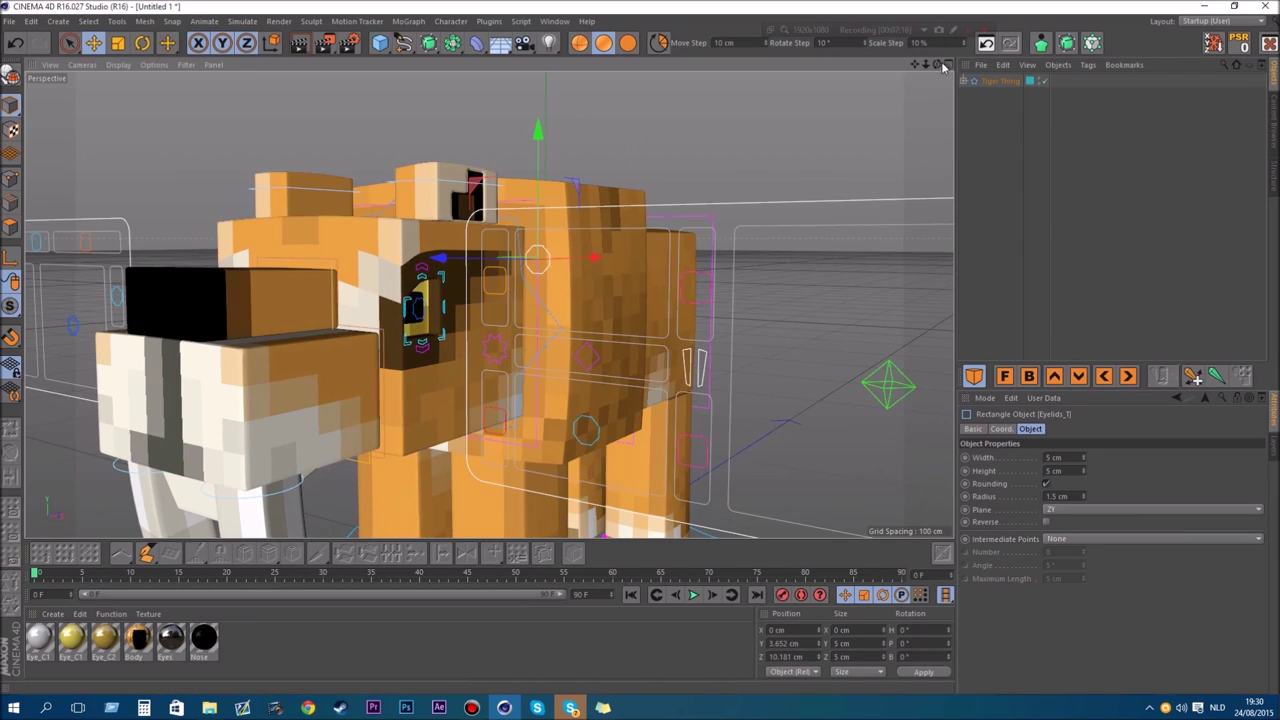
Move the Eyelids_T control to about Y -0.7 cm, Z 4.2 cm and the Eyelids_U control to about Y -2.4 cm, Z 5.9 cm.
drag(938, 65, 868, 56)
scroll(418, 329, up, 2)
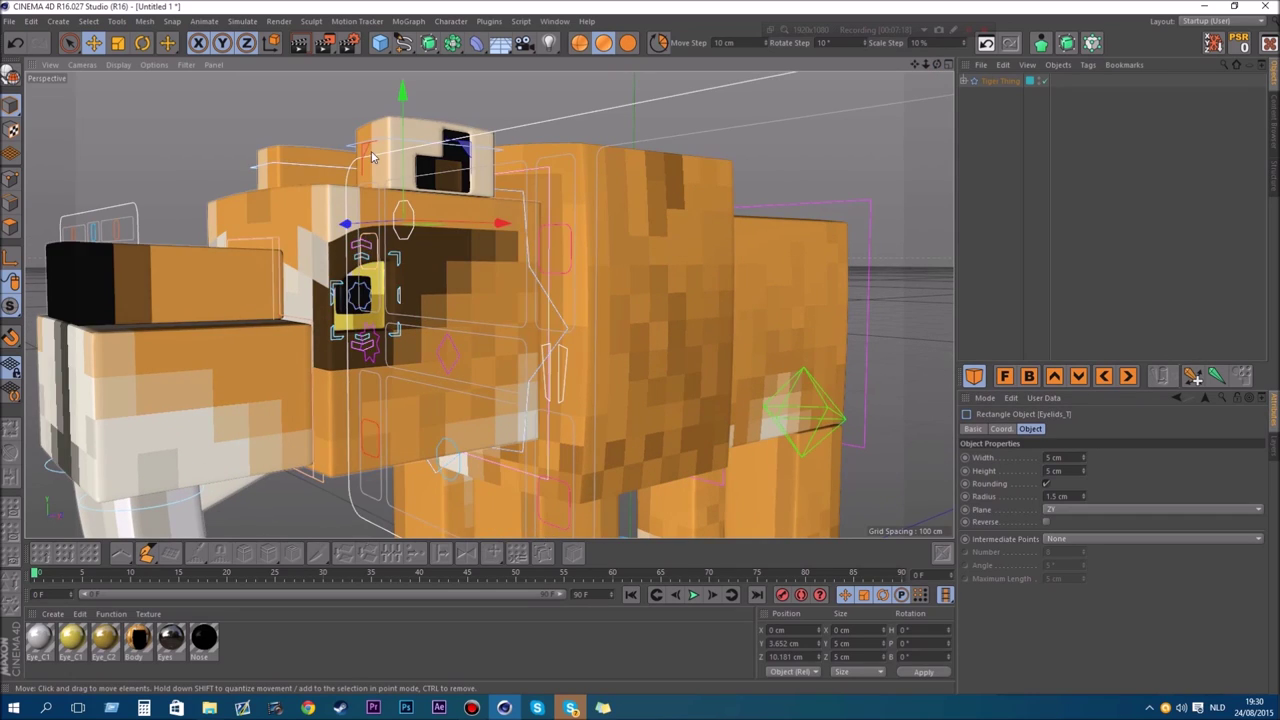
mouse_move(381, 148)
mouse_down()
mouse_move(482, 163)
mouse_move(381, 168)
mouse_up()
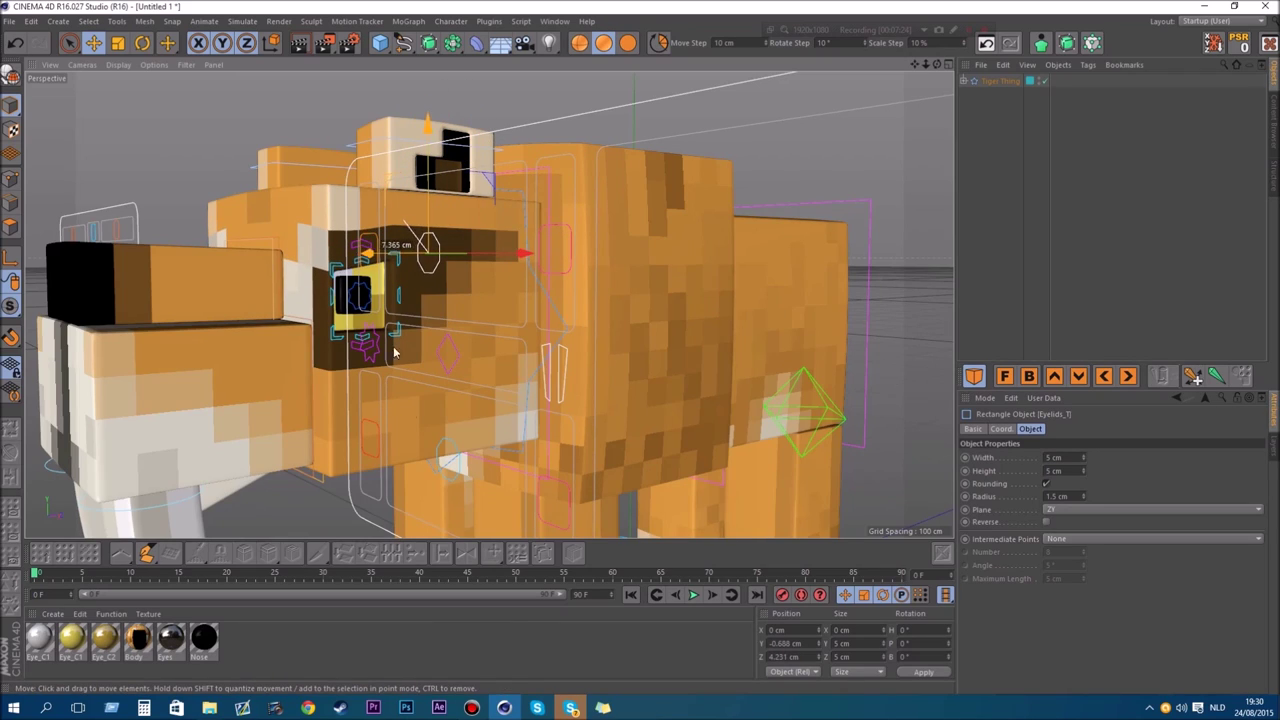
click(453, 481)
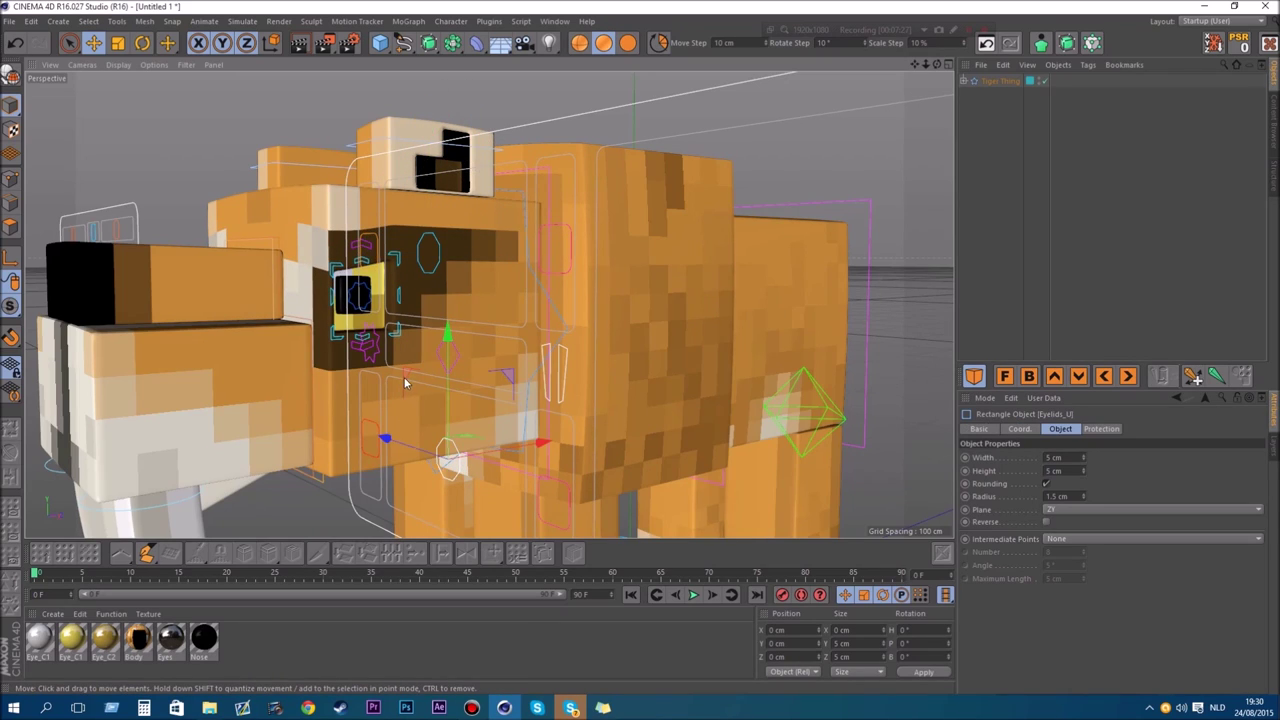
drag(405, 383, 381, 392)
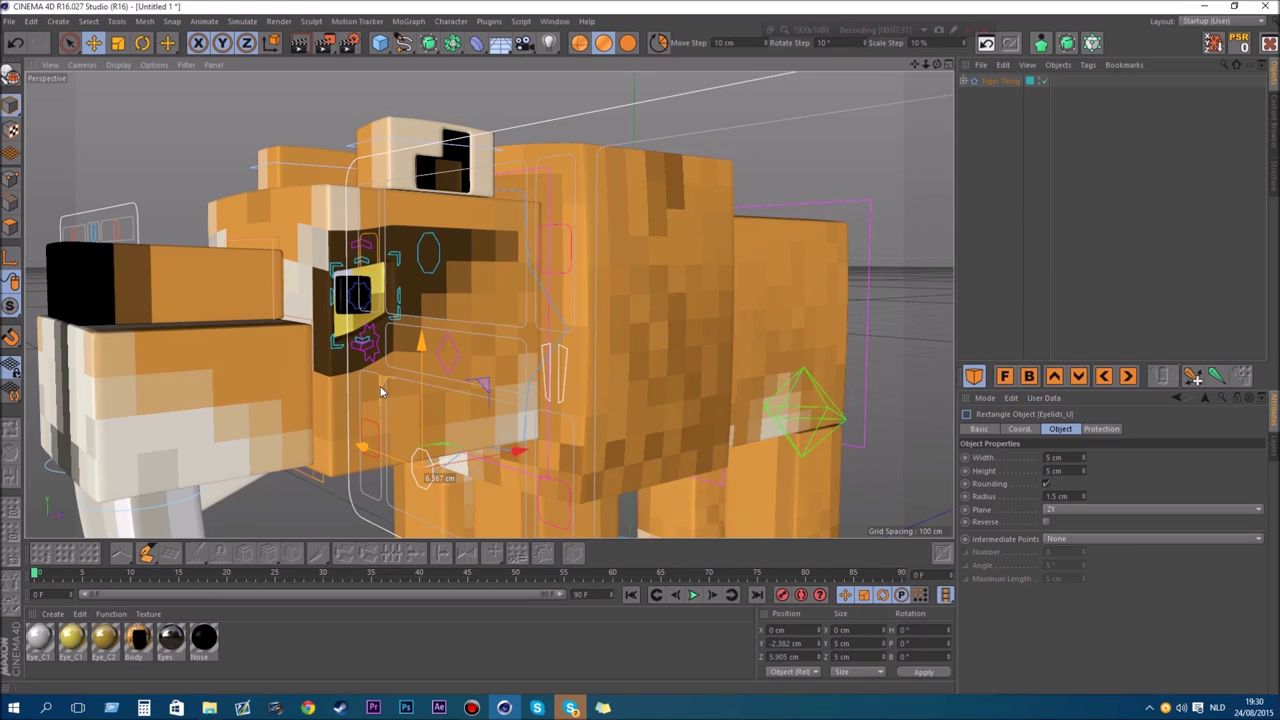
Slide the Blink control in the face control board to about Z 11.3 cm to open the eye wide.
drag(937, 65, 822, 66)
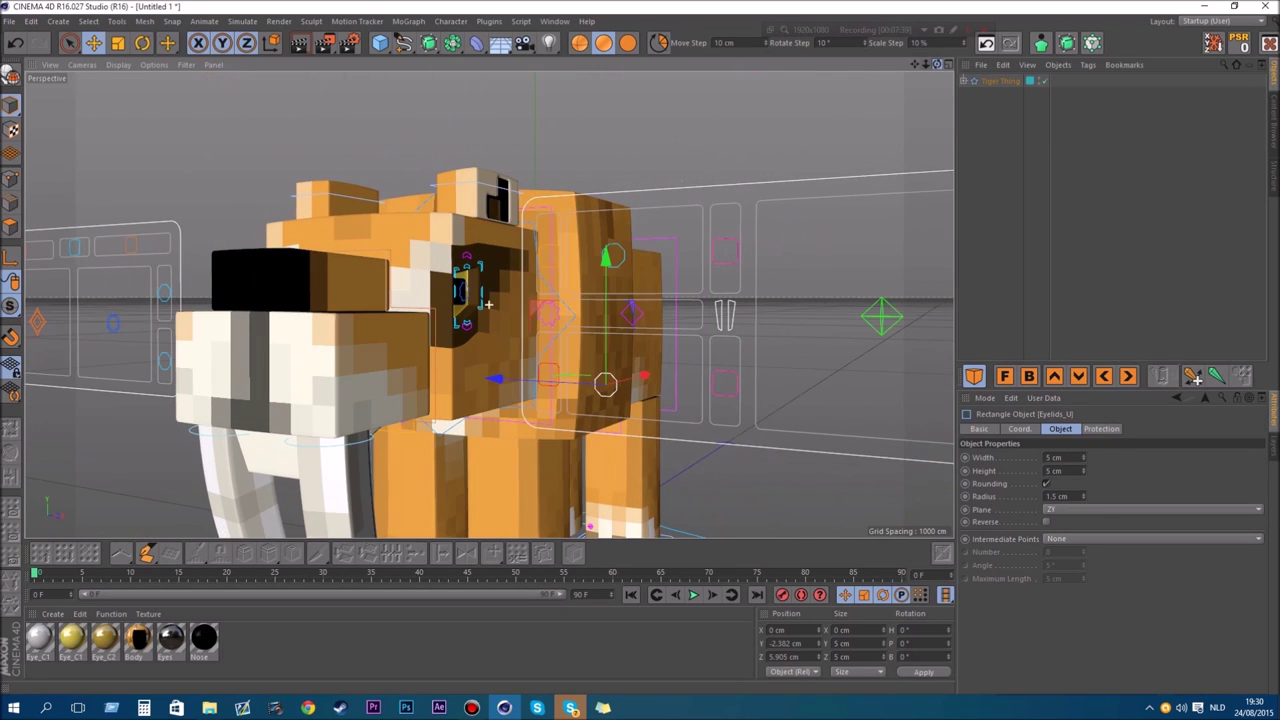
scroll(645, 318, up, 3)
click(639, 315)
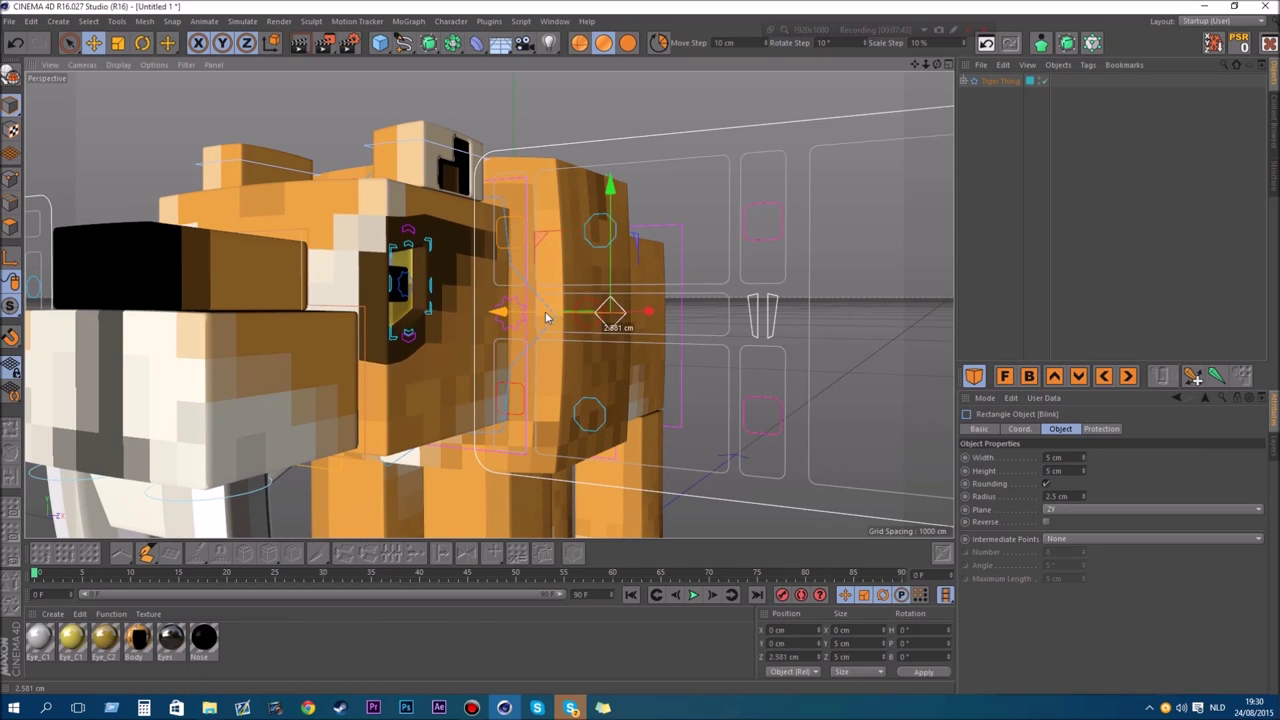
drag(455, 318, 669, 318)
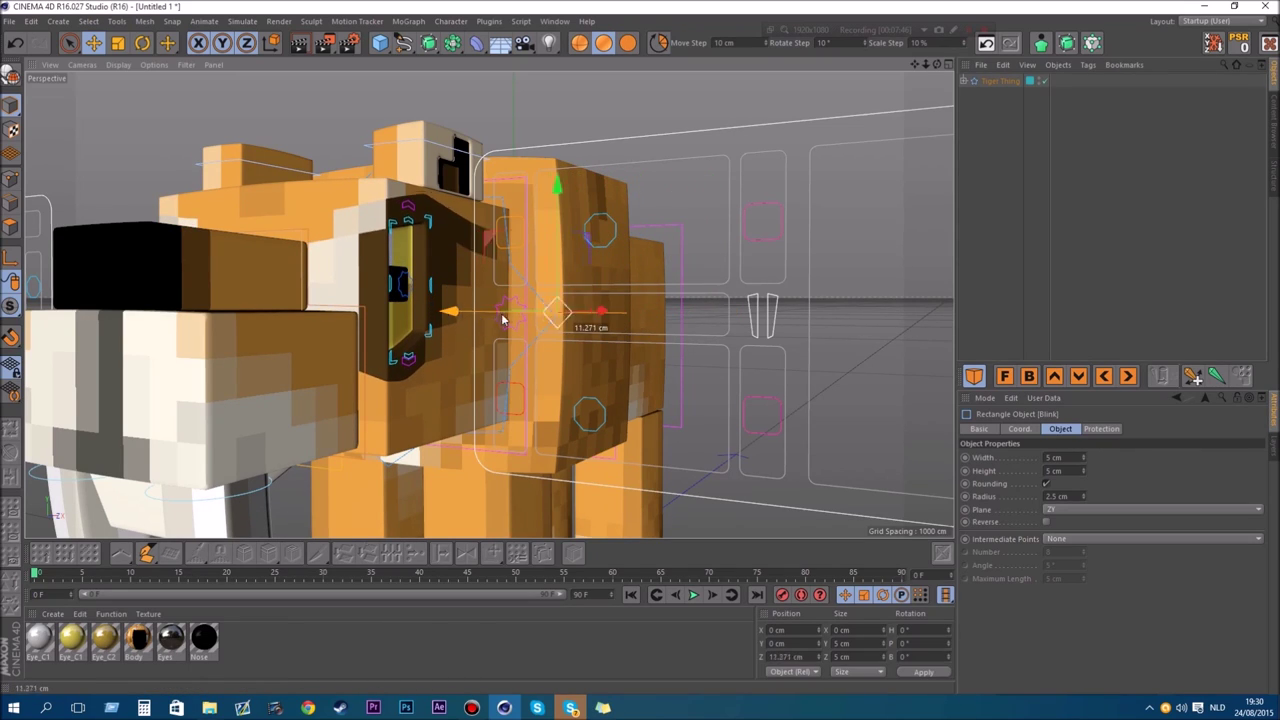
Slide the Blink control in the face control board to Z 12.5 cm and reset its position to 0.
drag(597, 320, 490, 318)
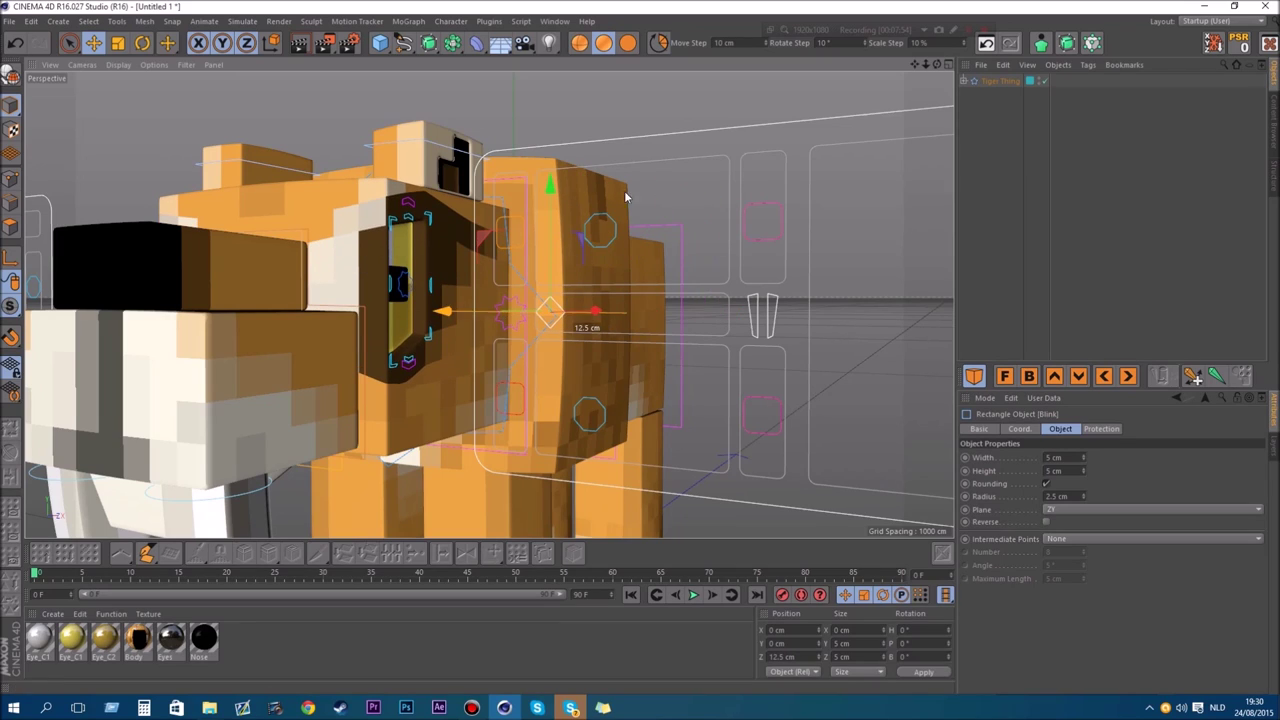
click(1241, 47)
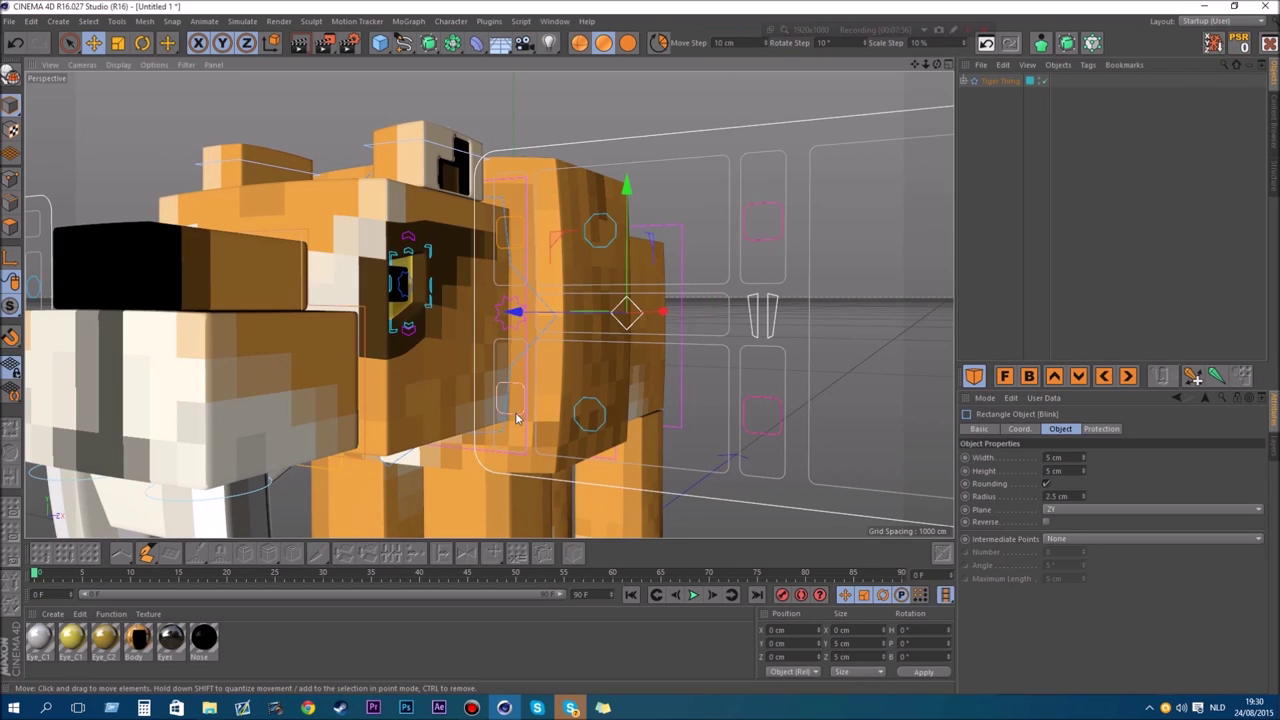
Try moving the Rectangle.1 control in the face control board down to Y -5.25 cm and undo the move.
click(517, 415)
drag(506, 352, 502, 393)
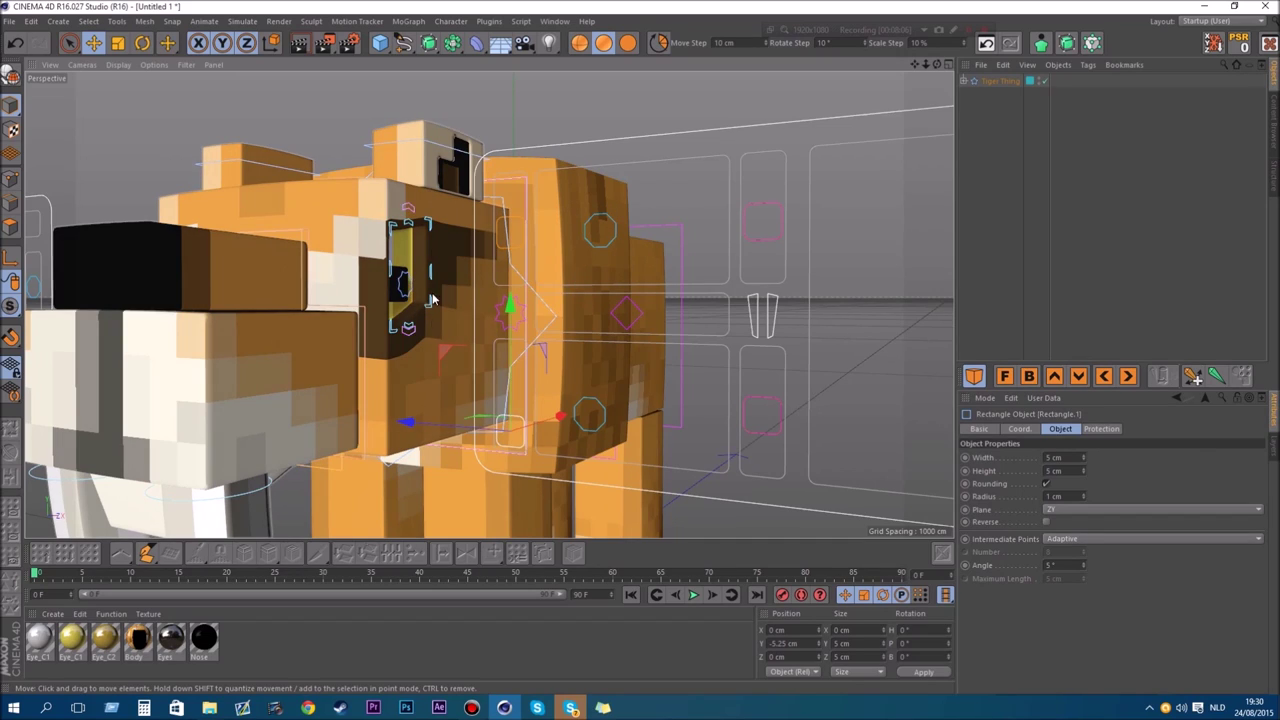
click(15, 45)
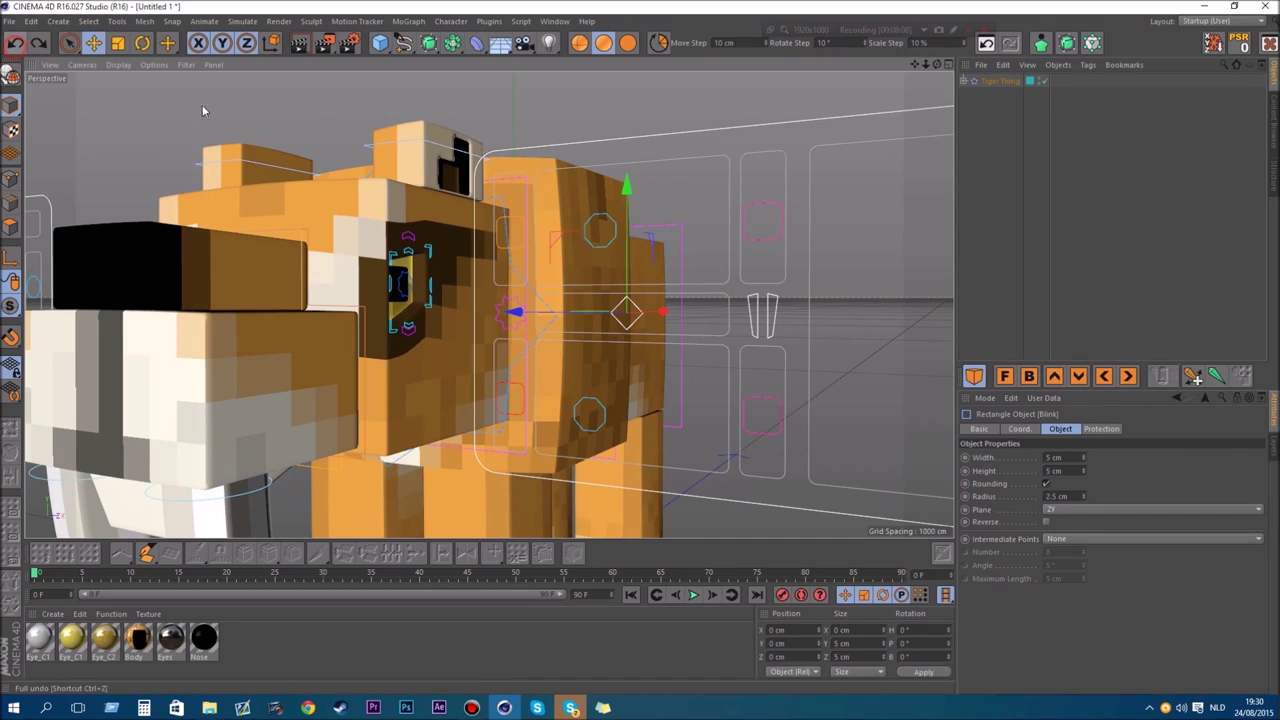
Raise the Top_Eyelid control in the face control board to Y 6.25 cm.
click(768, 318)
click(781, 235)
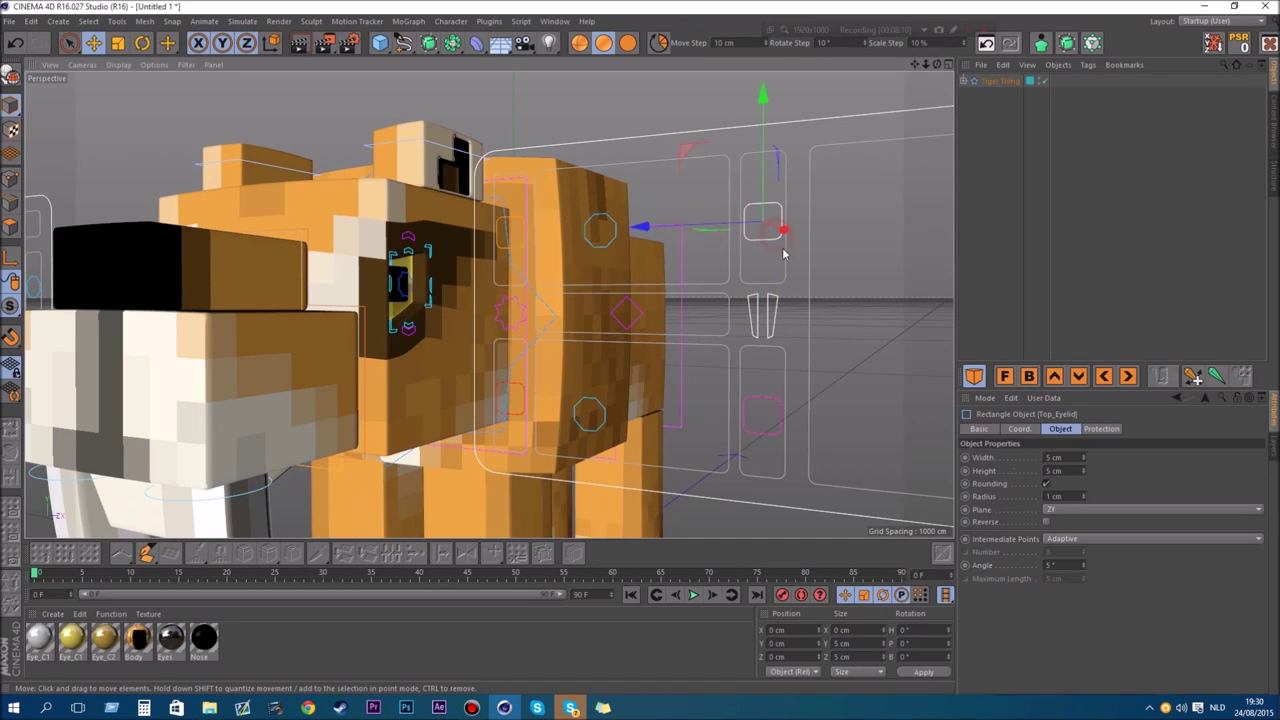
drag(761, 163, 733, 86)
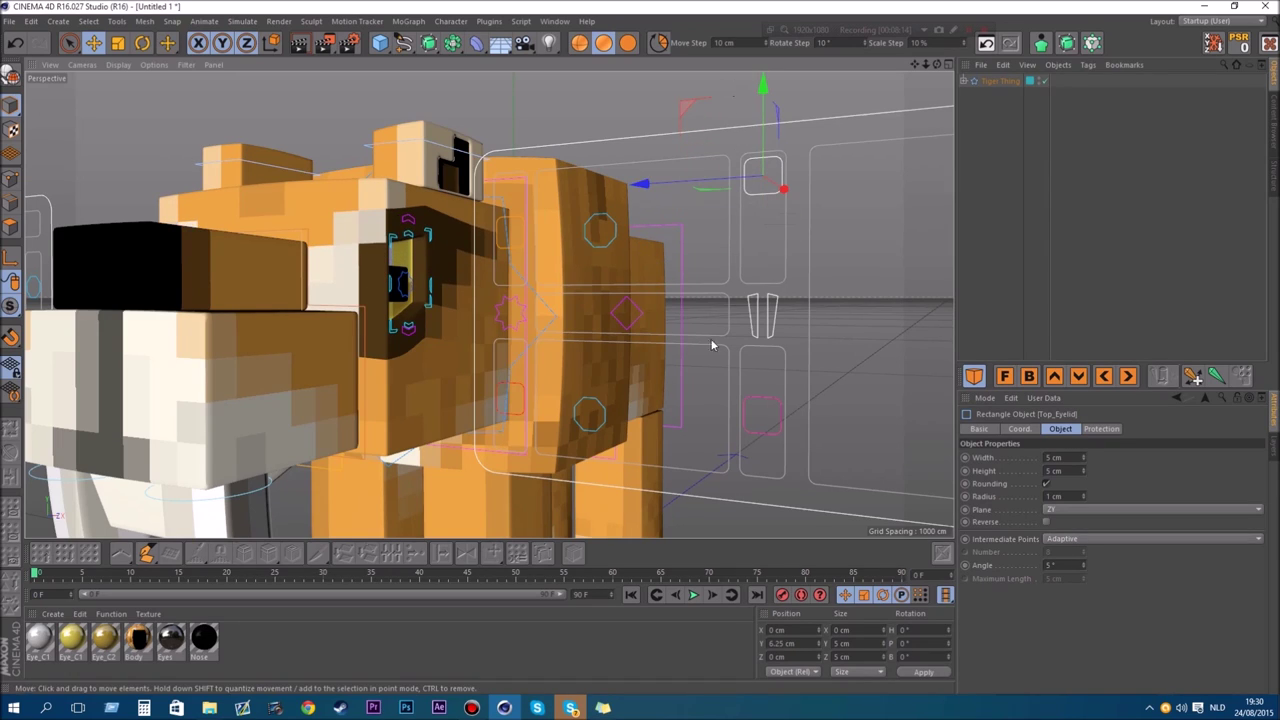
mouse_move(764, 134)
mouse_down()
mouse_move(751, 270)
mouse_move(750, 118)
mouse_move(722, 238)
mouse_move(762, 178)
mouse_move(754, 243)
mouse_move(754, 78)
mouse_move(749, 233)
mouse_move(750, 150)
mouse_up()
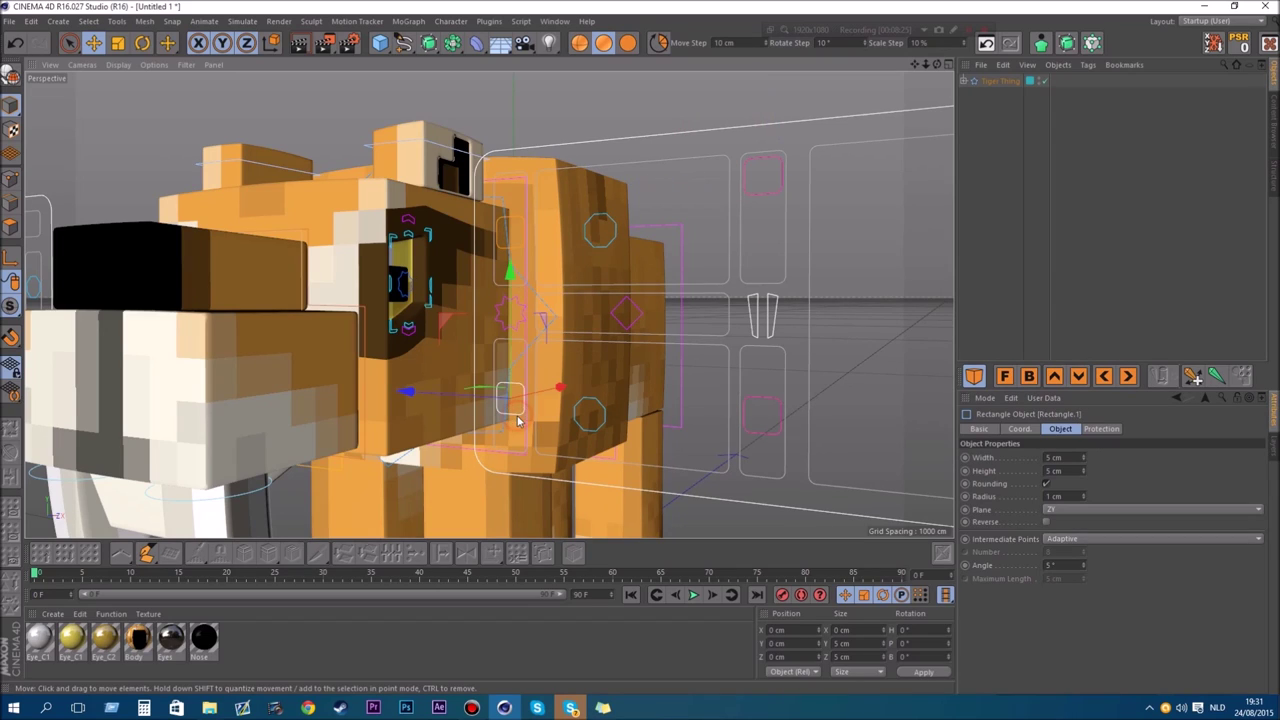
Nudge the Rectangle.1 control slightly along Y, undo the move, and select the Tiger Thing object.
mouse_move(507, 299)
mouse_down()
mouse_move(508, 263)
mouse_move(508, 335)
mouse_move(508, 263)
mouse_move(507, 316)
mouse_move(507, 301)
mouse_up()
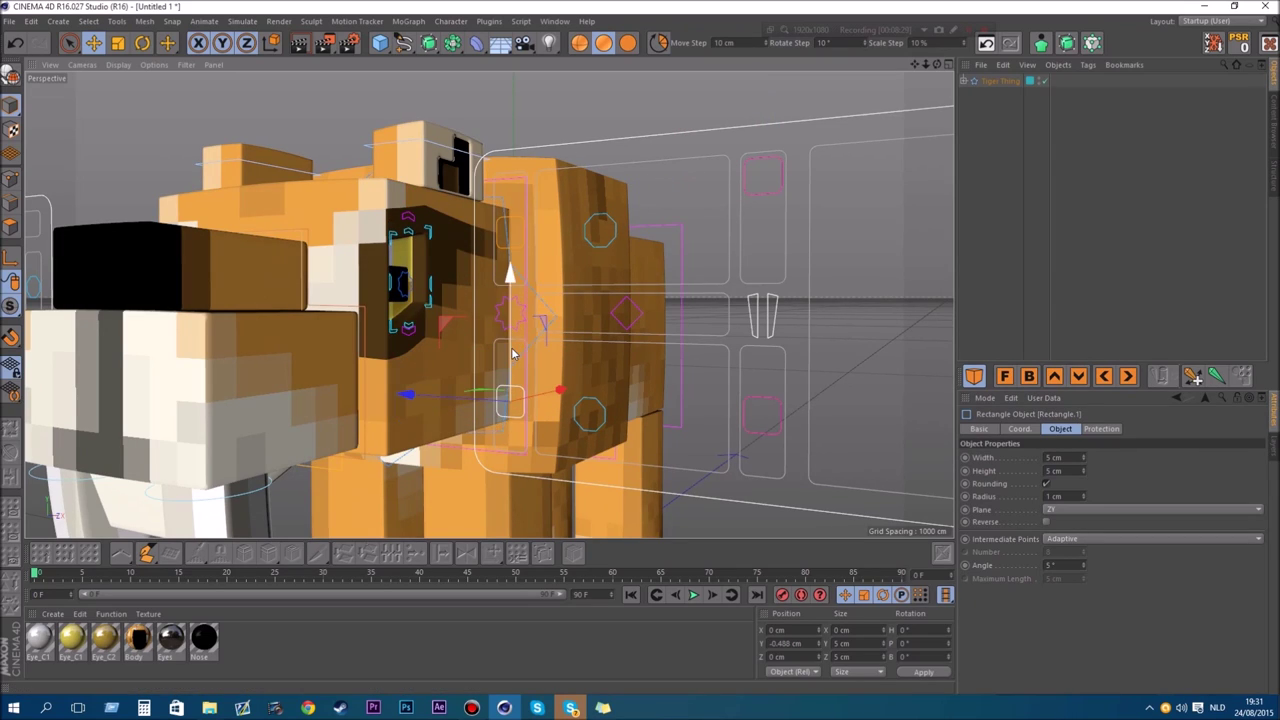
mouse_move(511, 351)
mouse_down()
mouse_move(506, 381)
mouse_move(507, 352)
mouse_move(507, 364)
mouse_up()
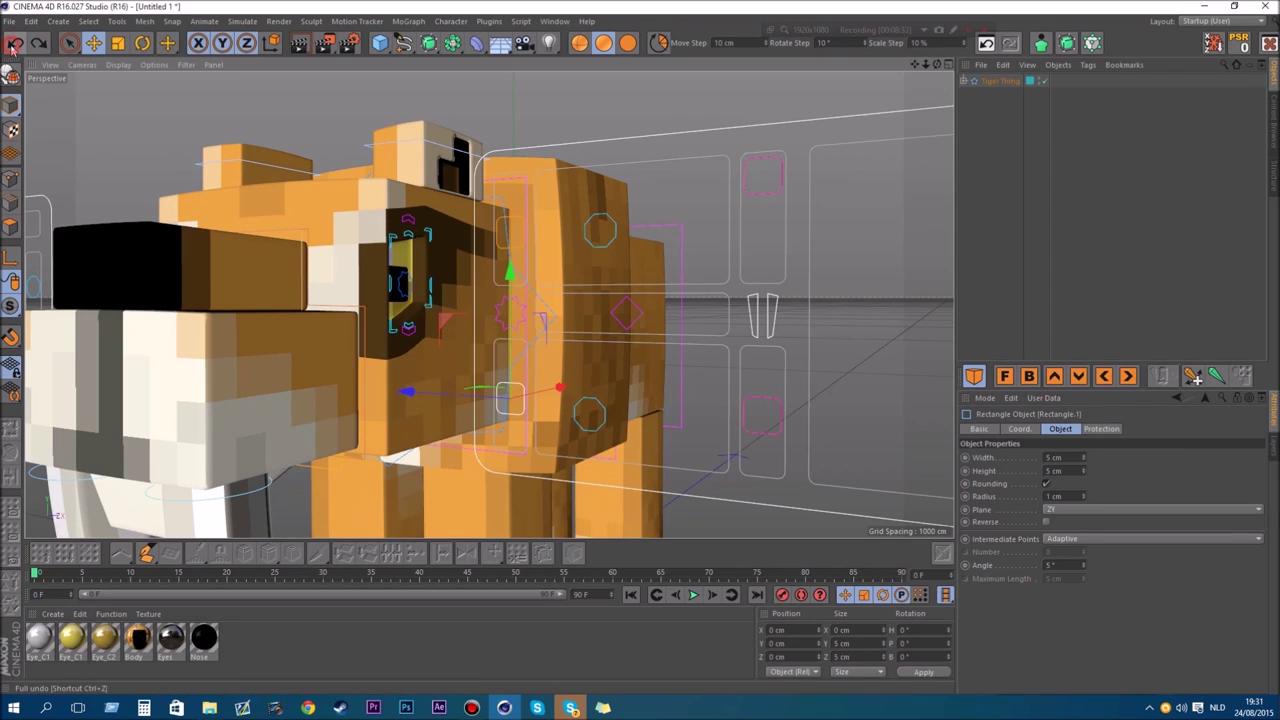
click(995, 81)
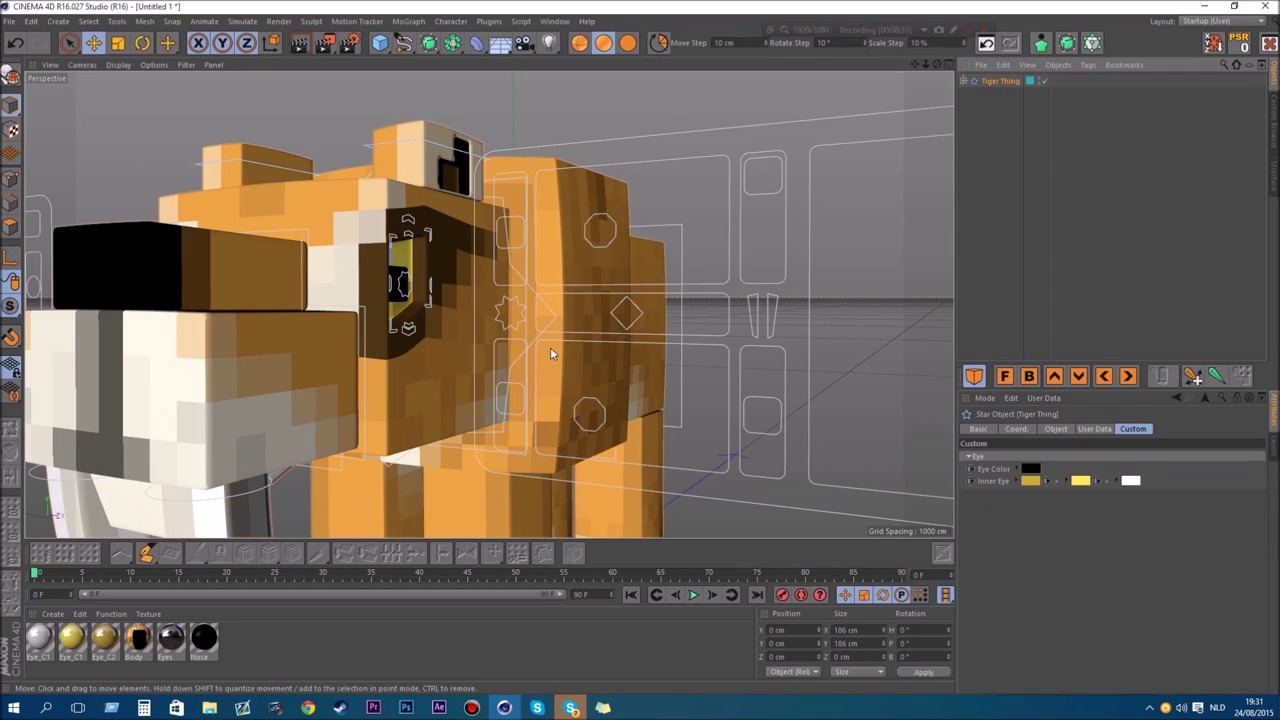
Select the star-shaped Subdivisions control and raise its Editor subdivision level to Medium and High.
click(525, 321)
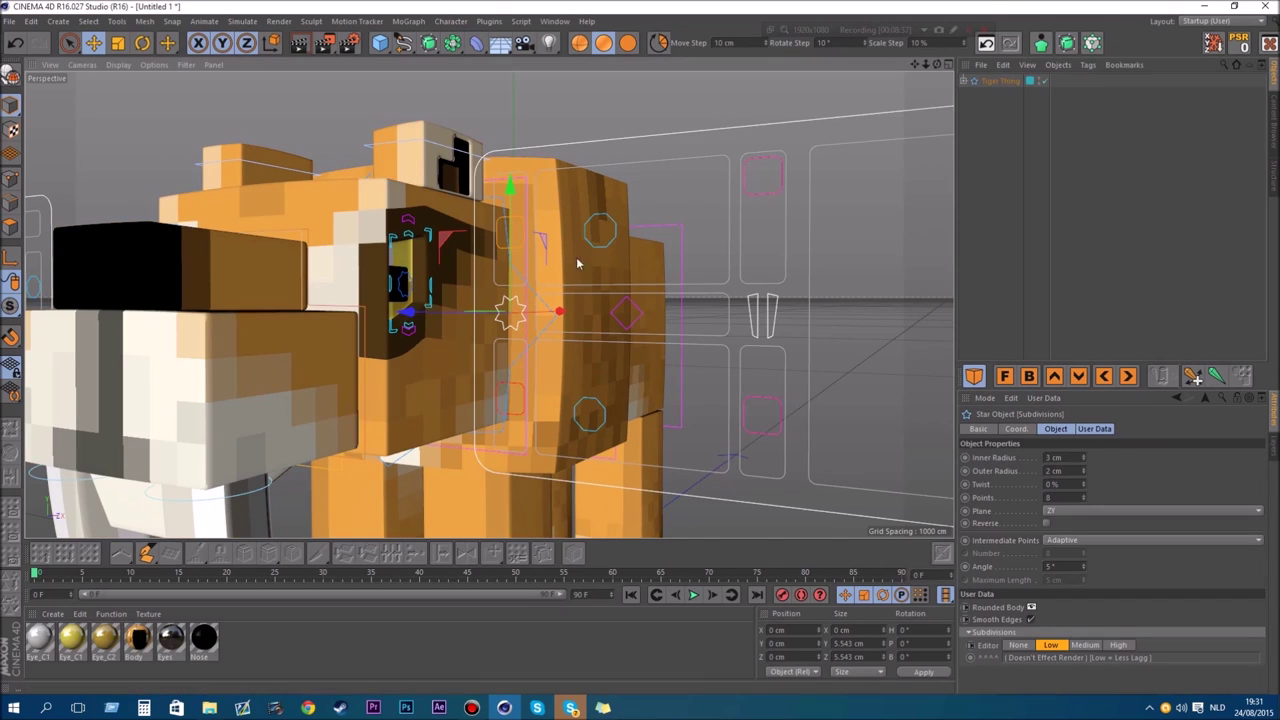
click(1086, 645)
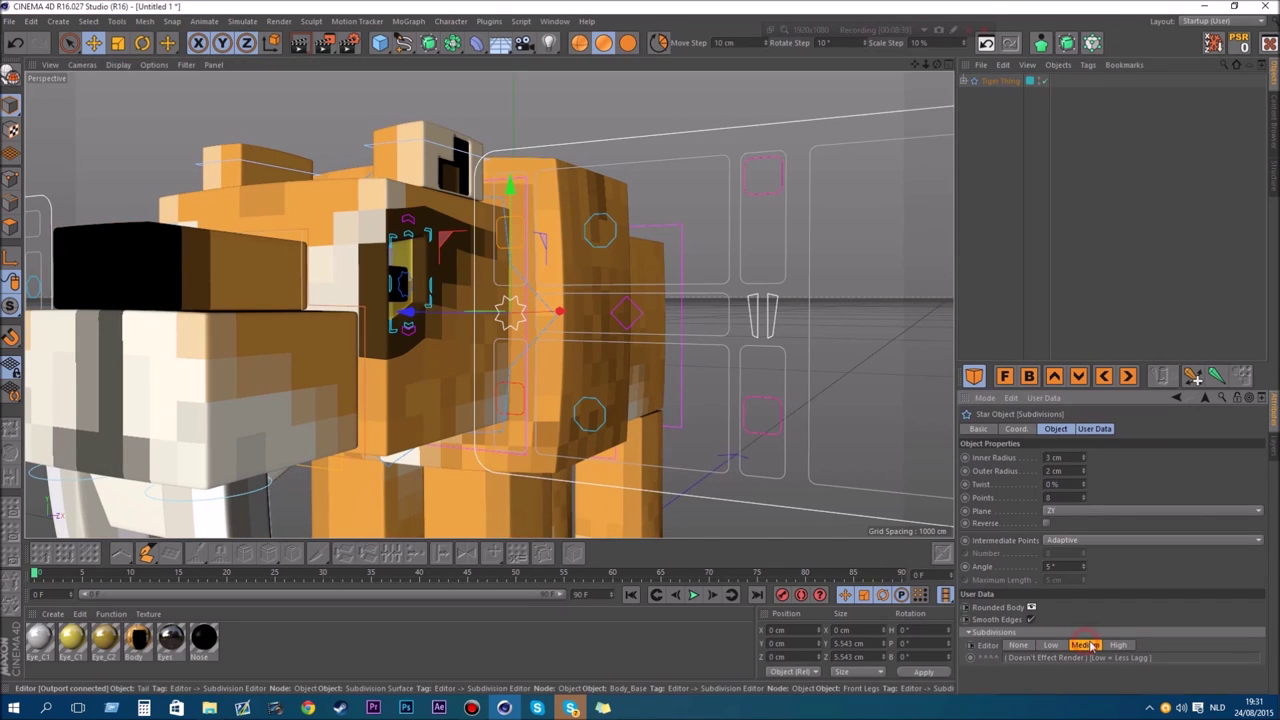
click(1114, 645)
mouse_move(937, 65)
mouse_down()
mouse_move(855, 90)
mouse_move(938, 73)
mouse_up()
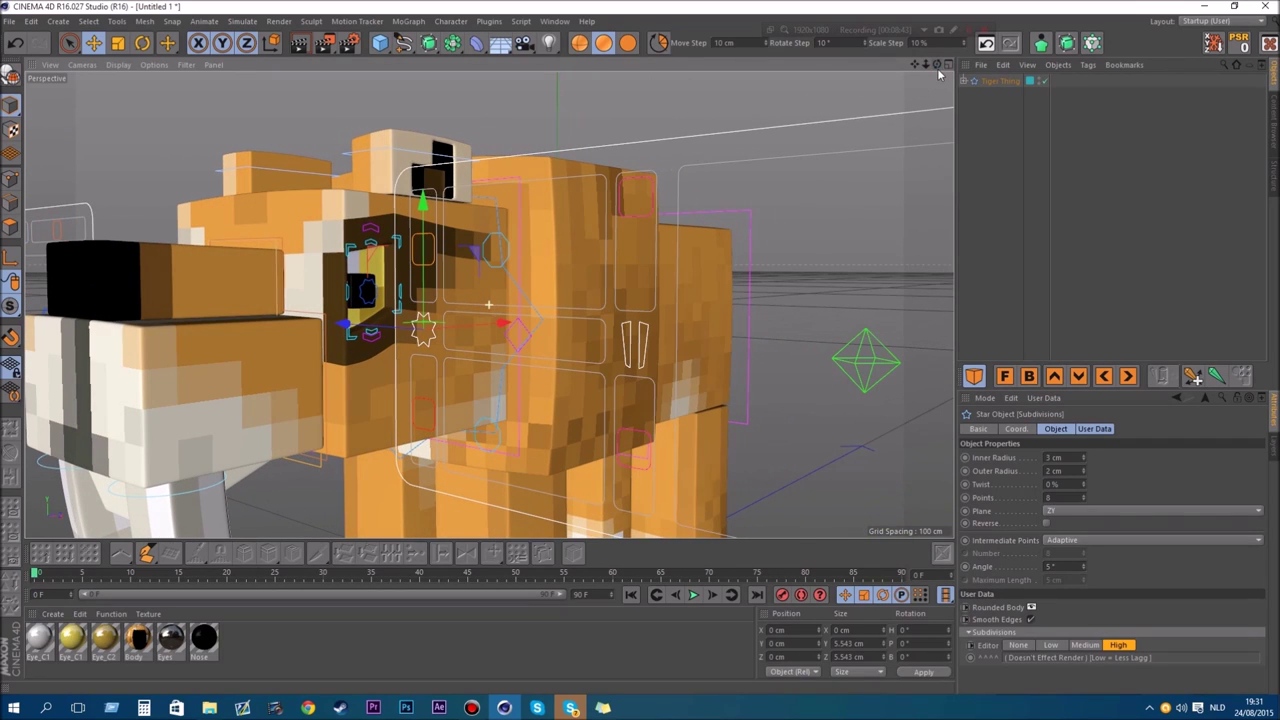
Switch the Editor subdivision level between None and Low to compare the mesh, leaving it on Low.
click(1094, 646)
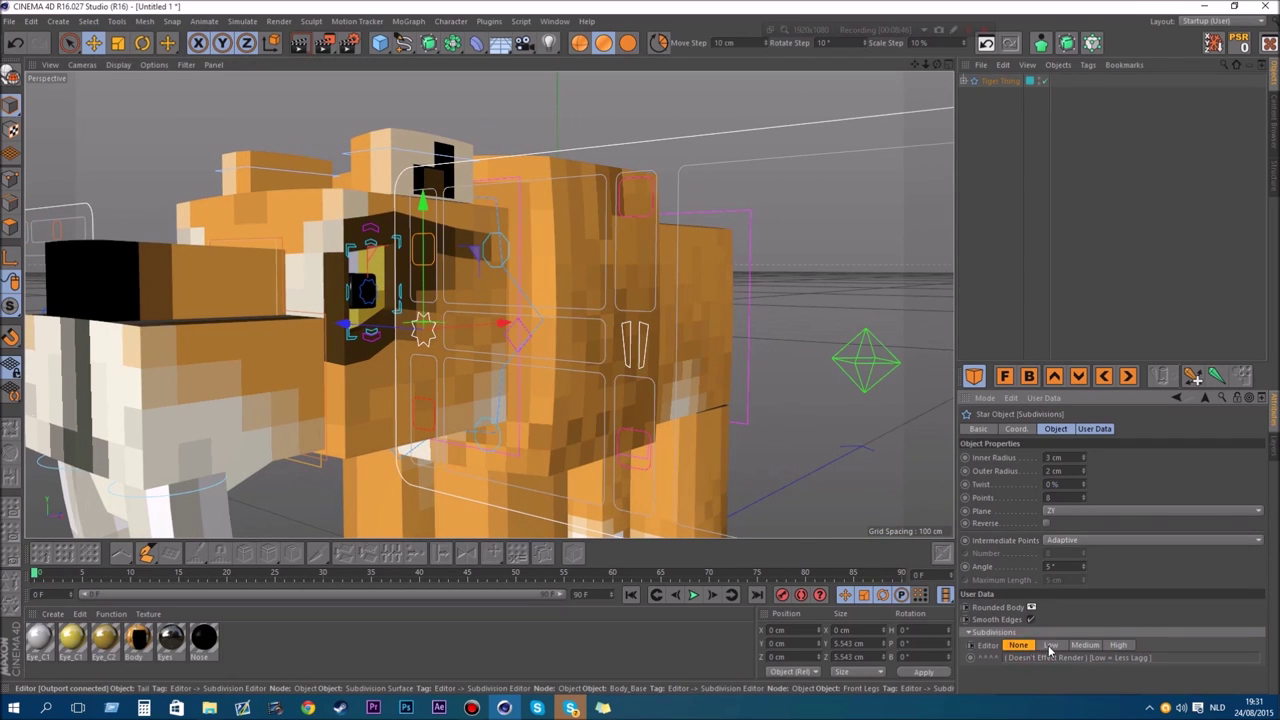
click(1052, 649)
click(1030, 649)
click(1051, 646)
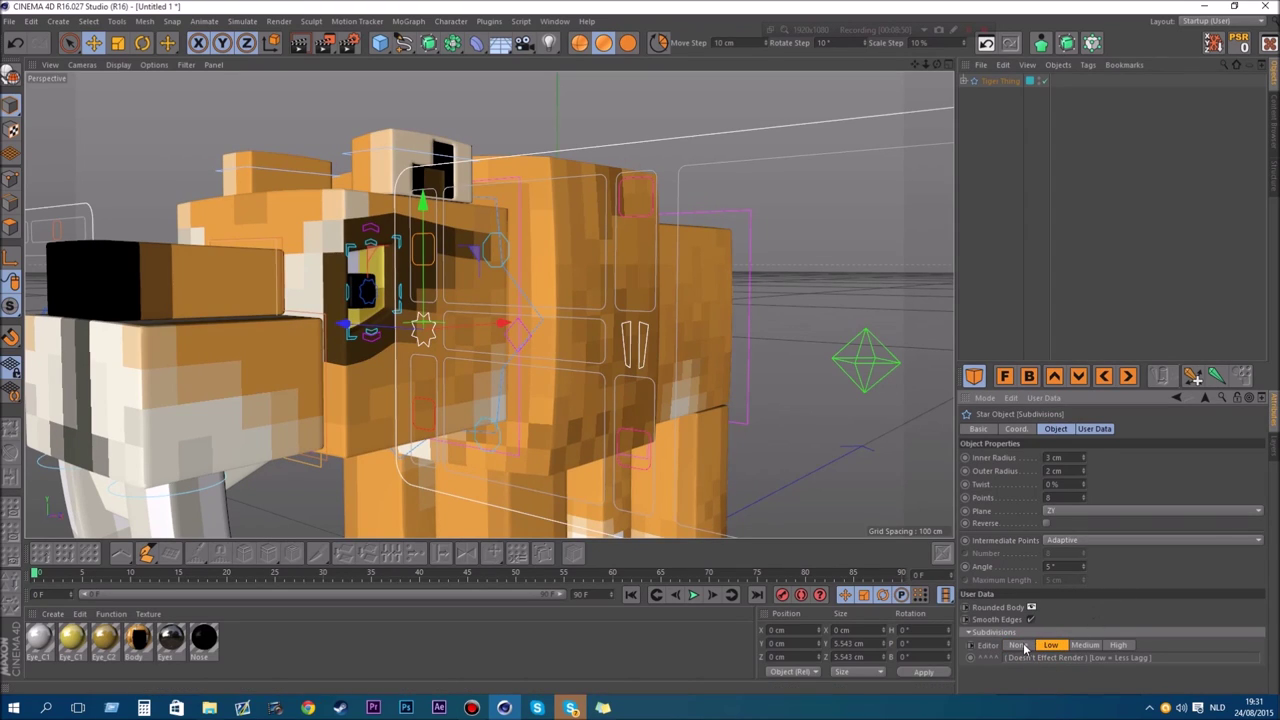
click(1024, 648)
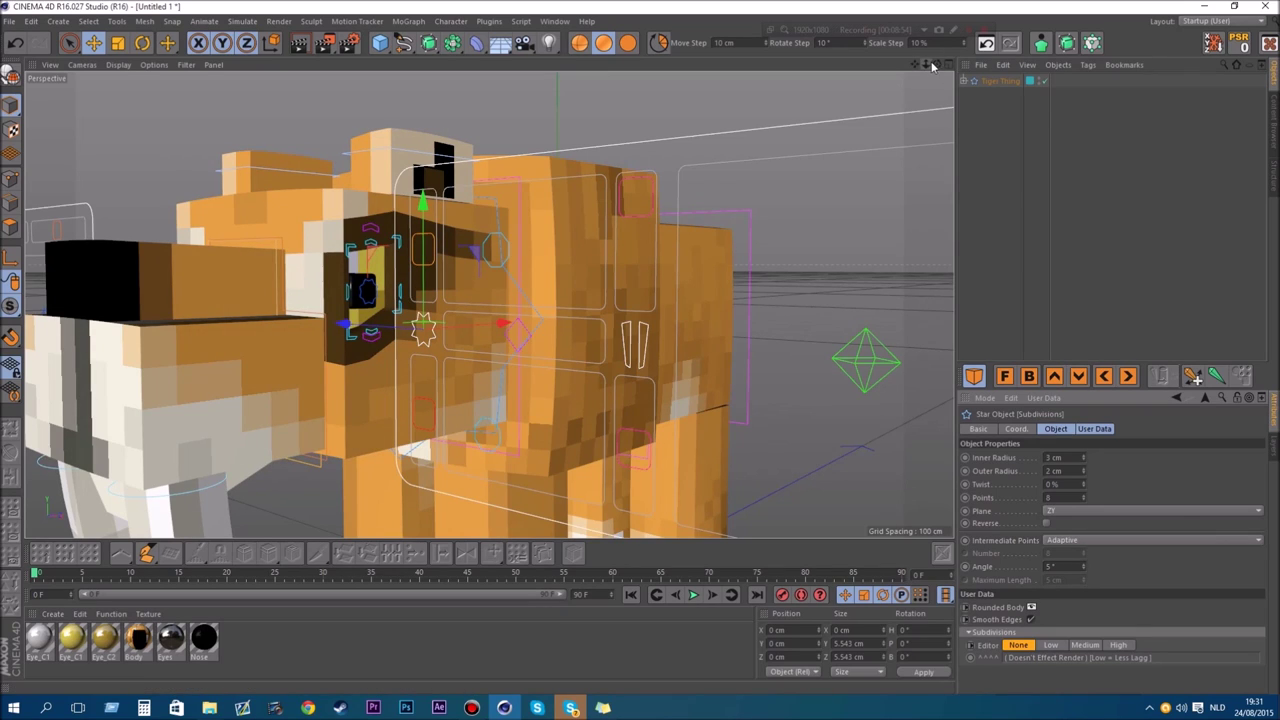
drag(935, 64, 936, 66)
click(1052, 646)
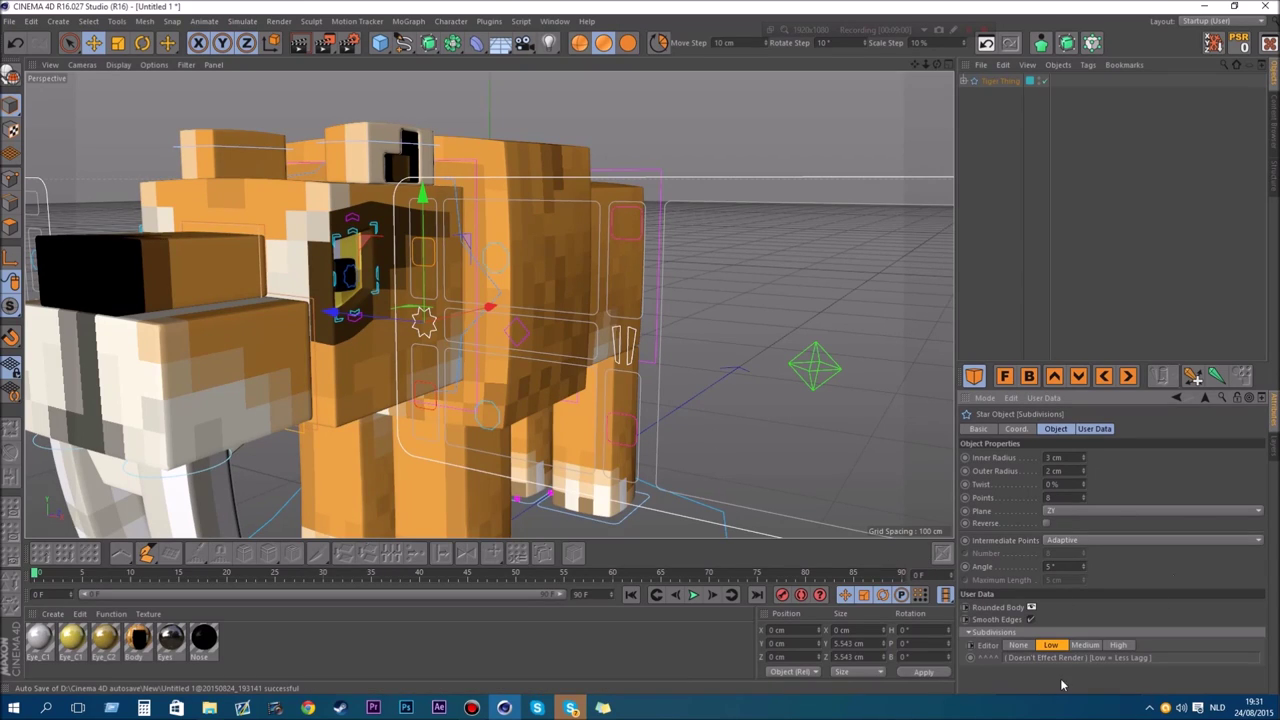
Turn off Rounded Body in the Subdivisions control's user data and view the blocky tiger from the front.
click(1101, 428)
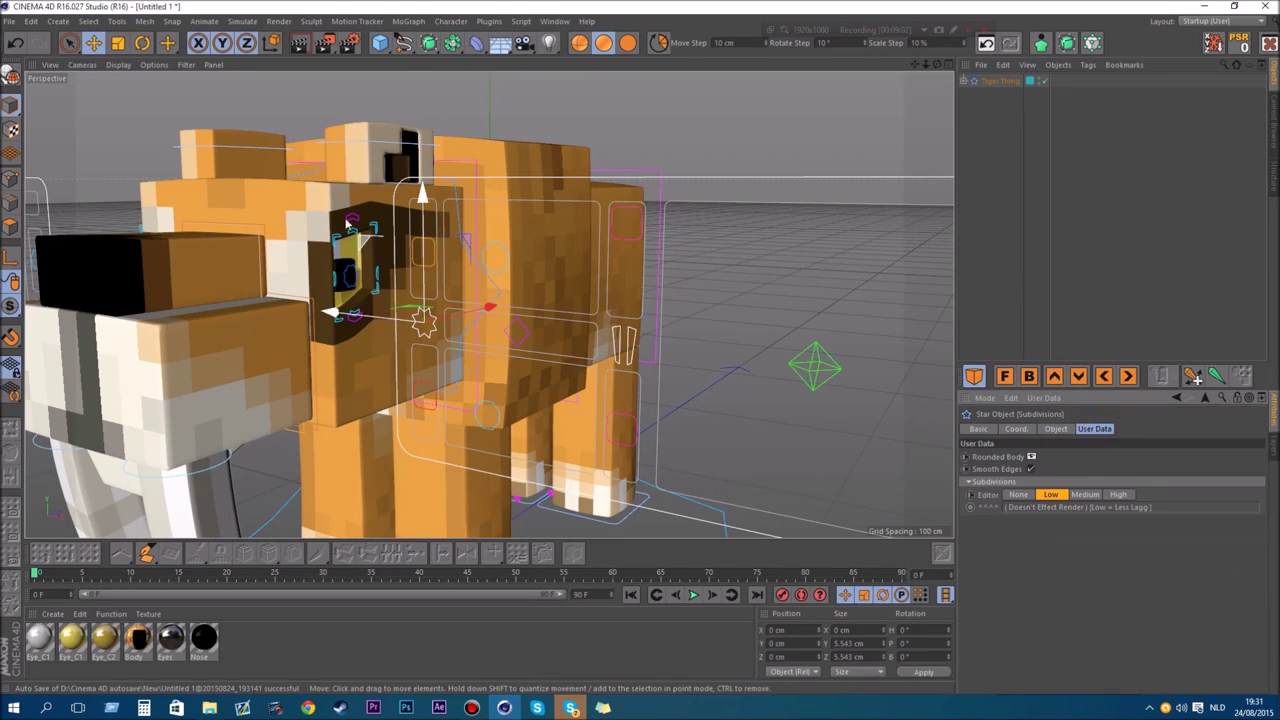
click(1033, 456)
click(1033, 456)
click(1033, 456)
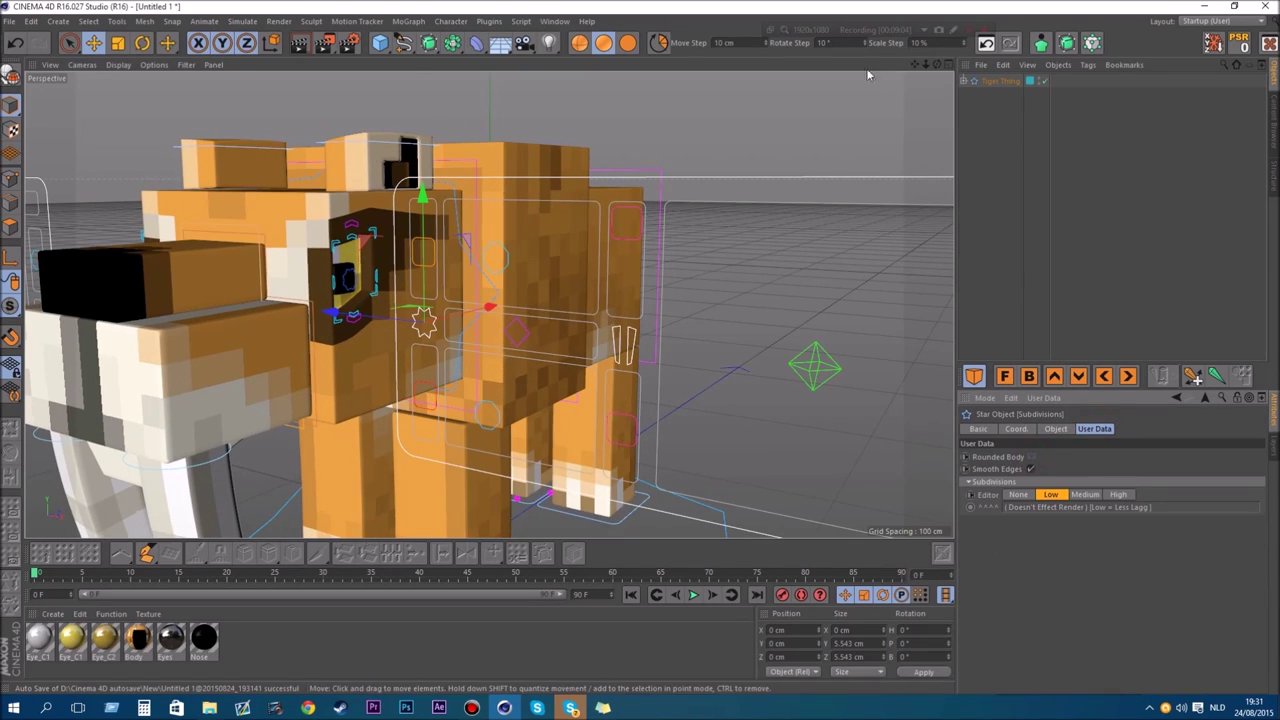
drag(927, 65, 1012, 136)
scroll(319, 216, up, 7)
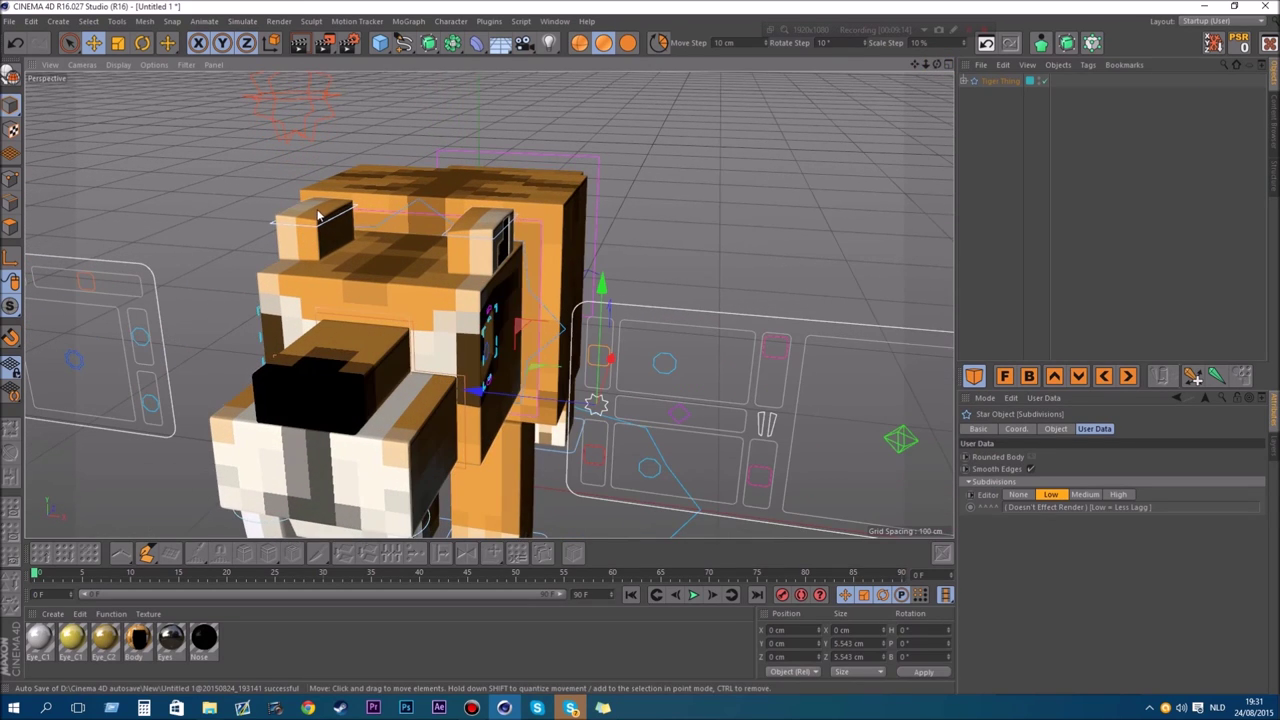
drag(927, 65, 901, 45)
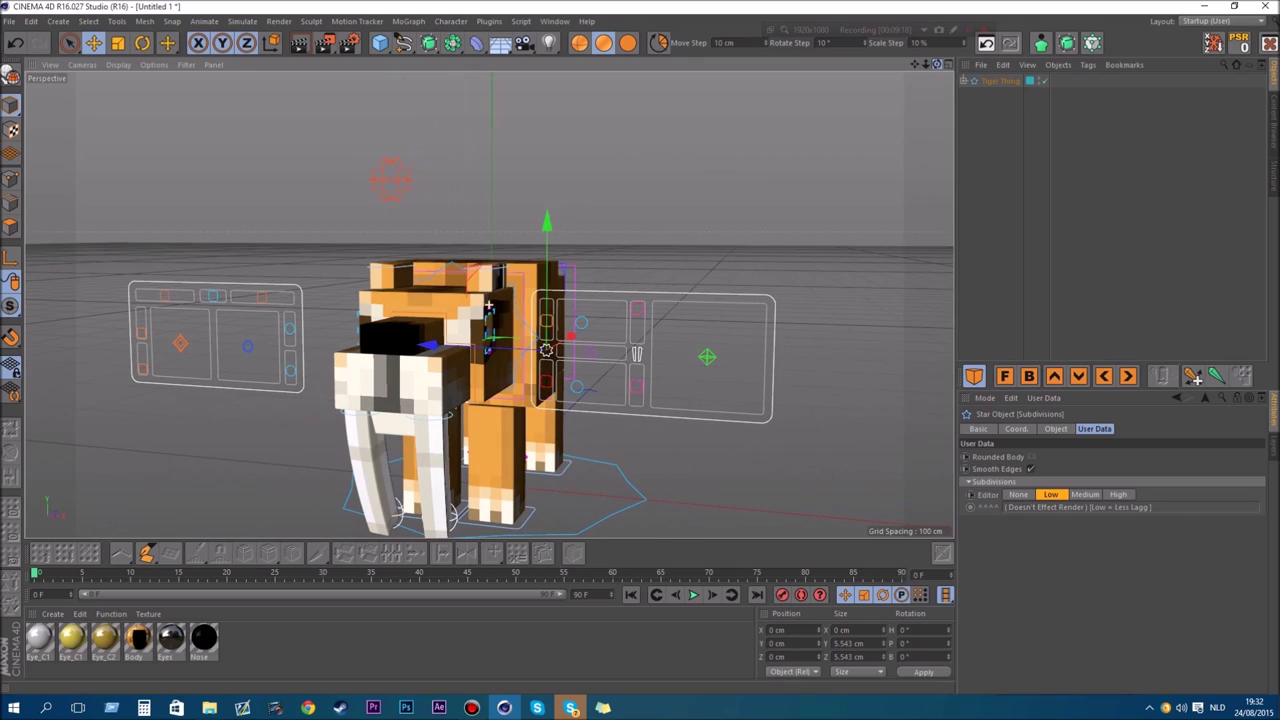
Set the Editor subdivision level to None and toggle Rounded Body, leaving it on.
click(1020, 496)
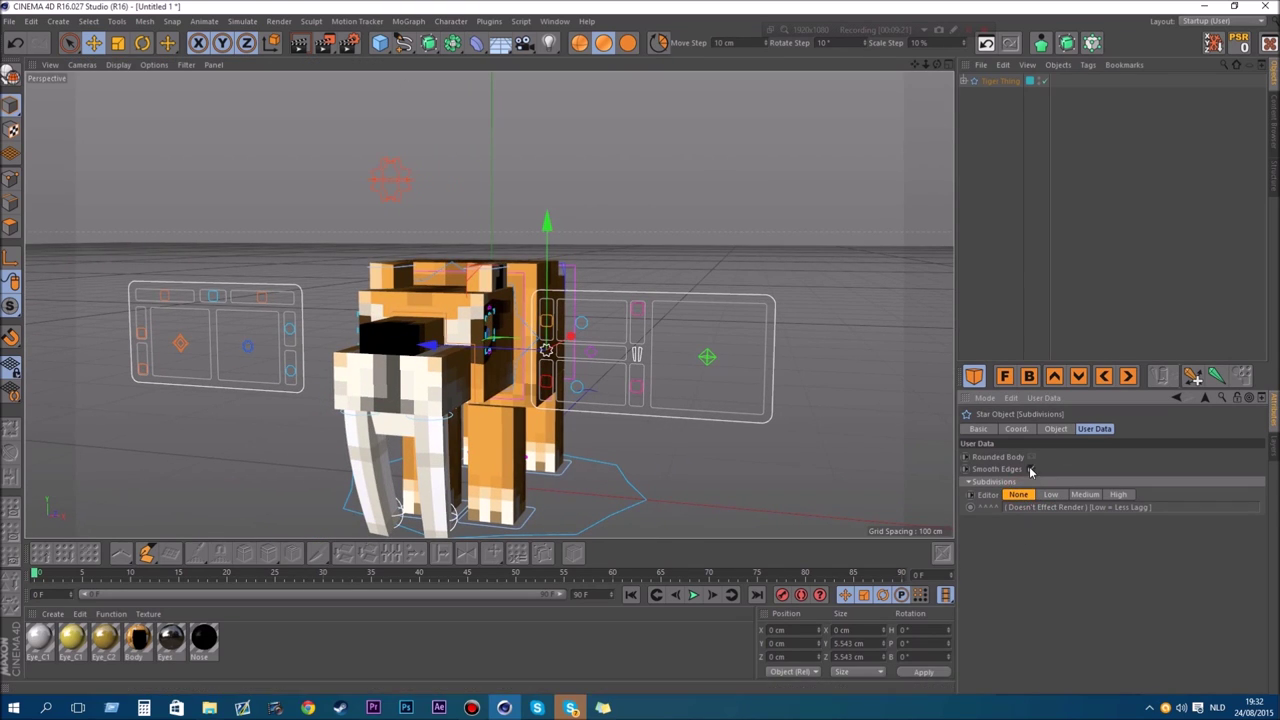
click(1032, 457)
click(1034, 458)
click(1034, 458)
click(1034, 458)
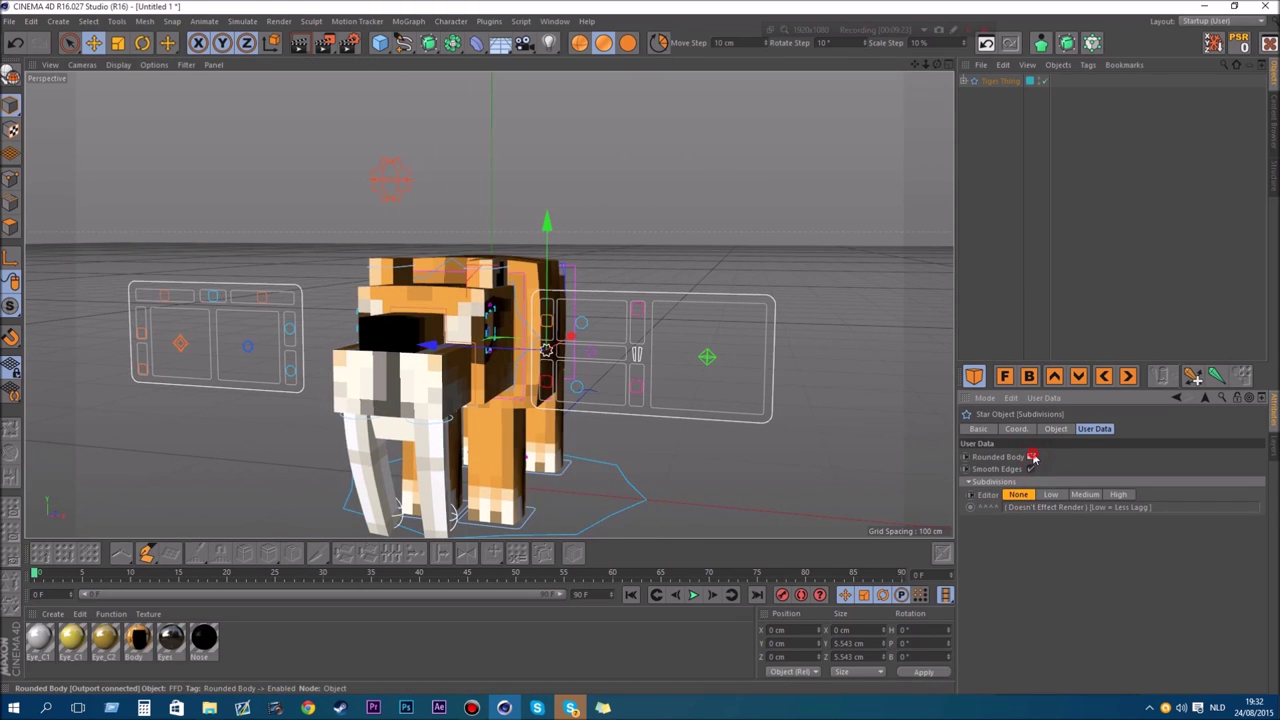
Toggle Smooth Edges, set the Editor subdivision level to Low, and clear the selection.
click(1031, 470)
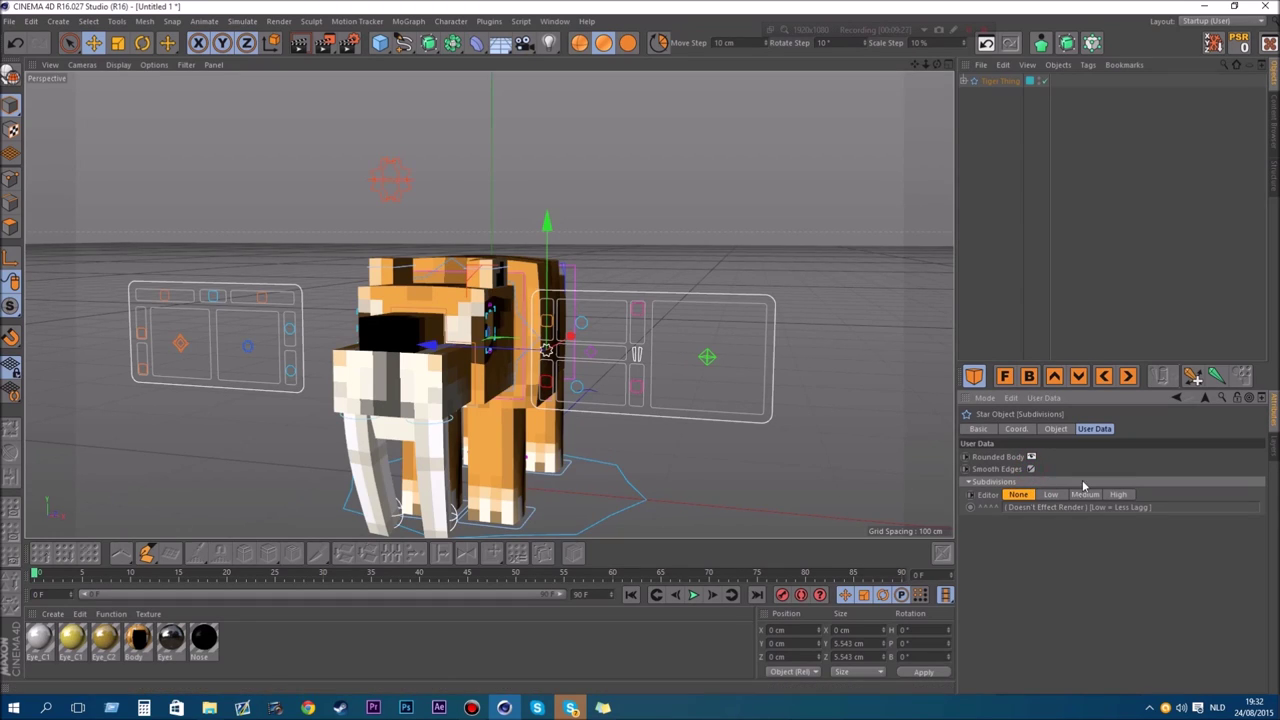
click(1050, 494)
click(1031, 469)
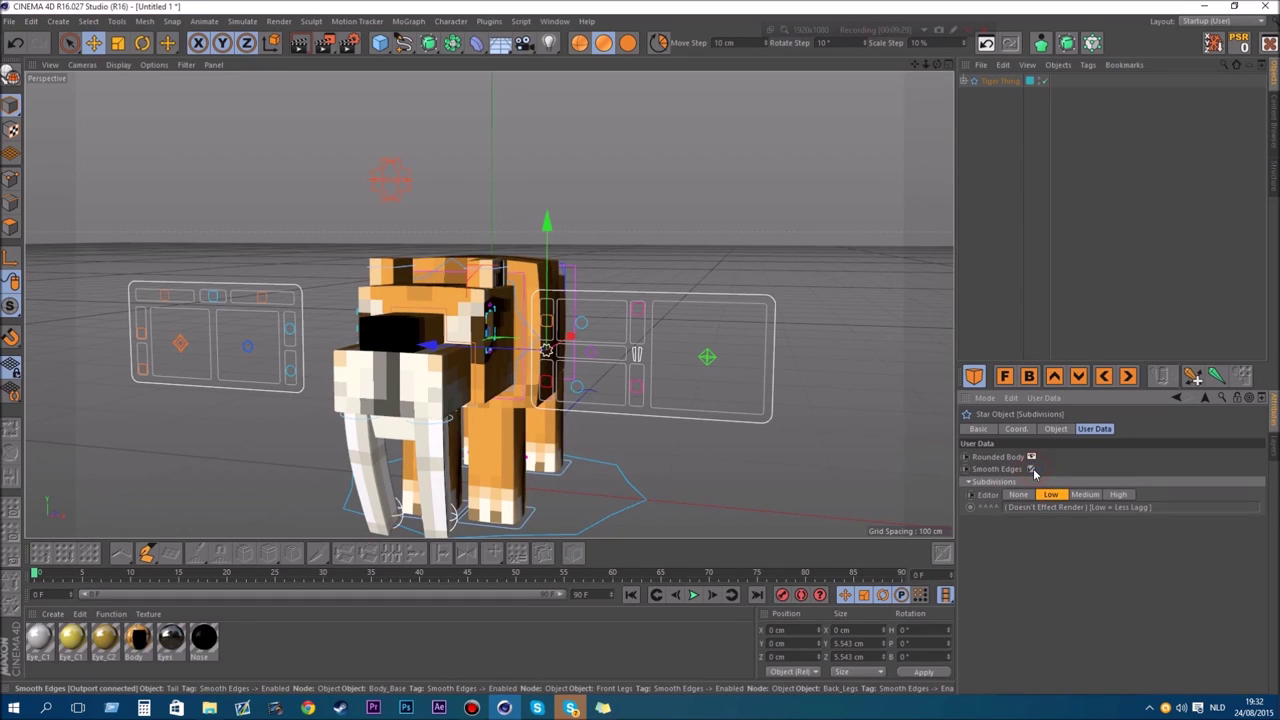
click(895, 228)
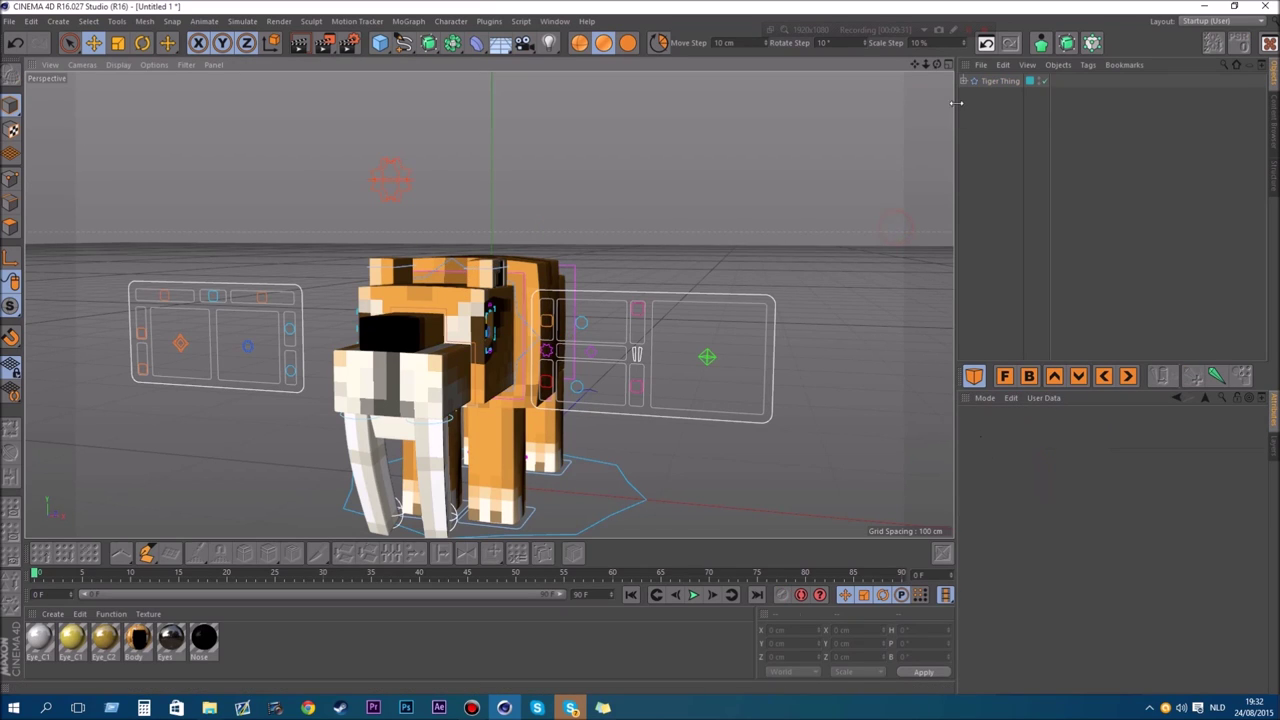
Show the Tiger Thing object's Eye Reflection, Eye Color and Inner Eye settings, and deselect it.
mouse_move(926, 66)
mouse_down()
mouse_move(880, 66)
mouse_move(1060, 66)
mouse_move(937, 66)
mouse_up()
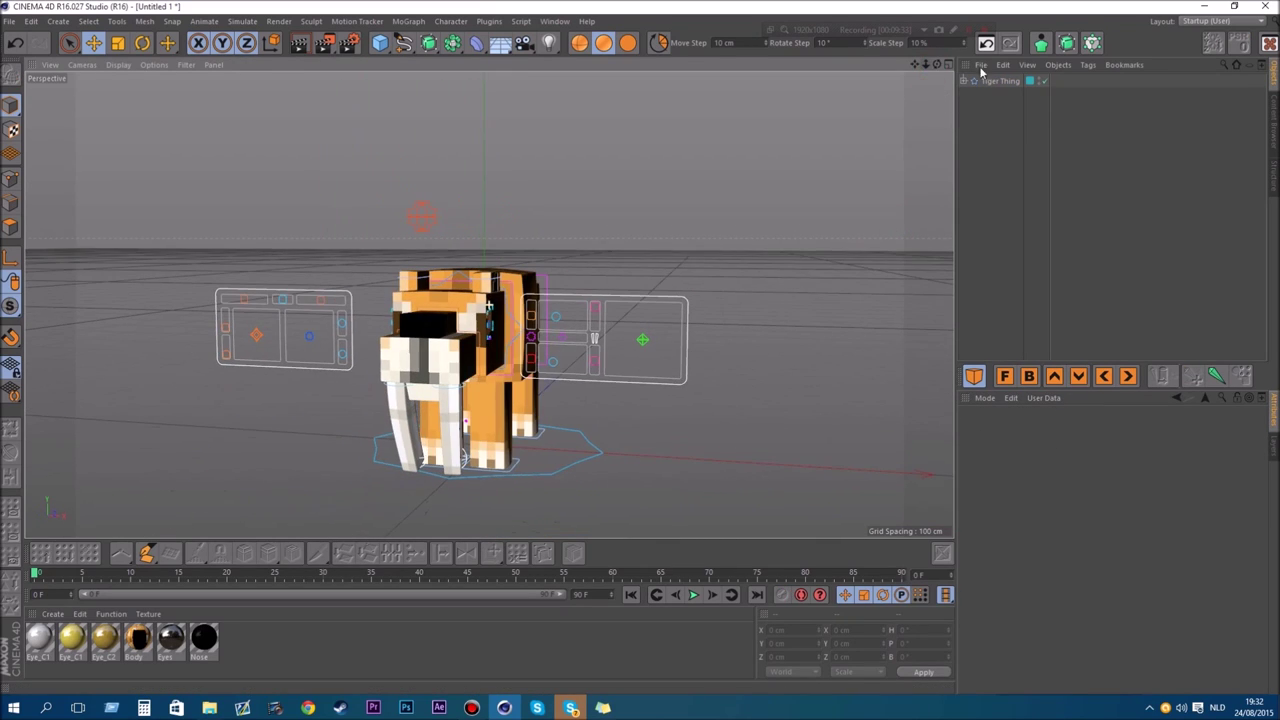
click(995, 86)
scroll(610, 370, up, 4)
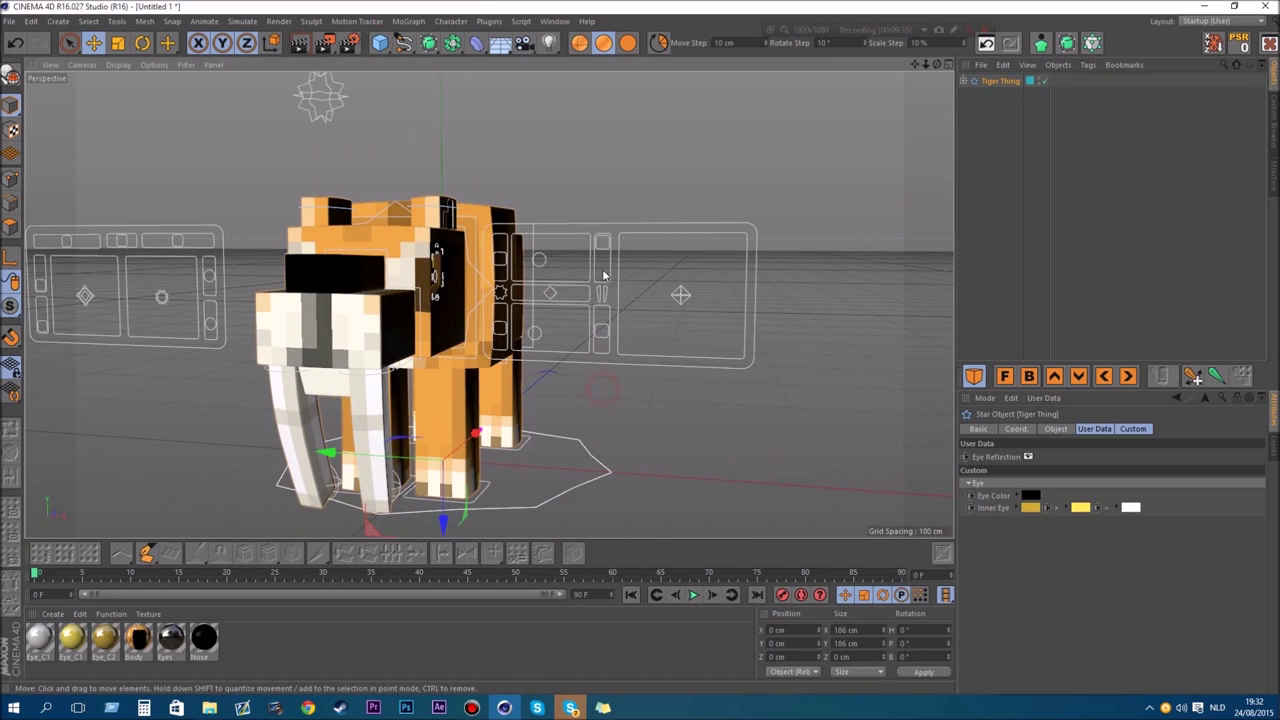
scroll(572, 308, up, 4)
click(699, 461)
Select the Teeth control in the face control board and set Teeth to Disable.
click(613, 288)
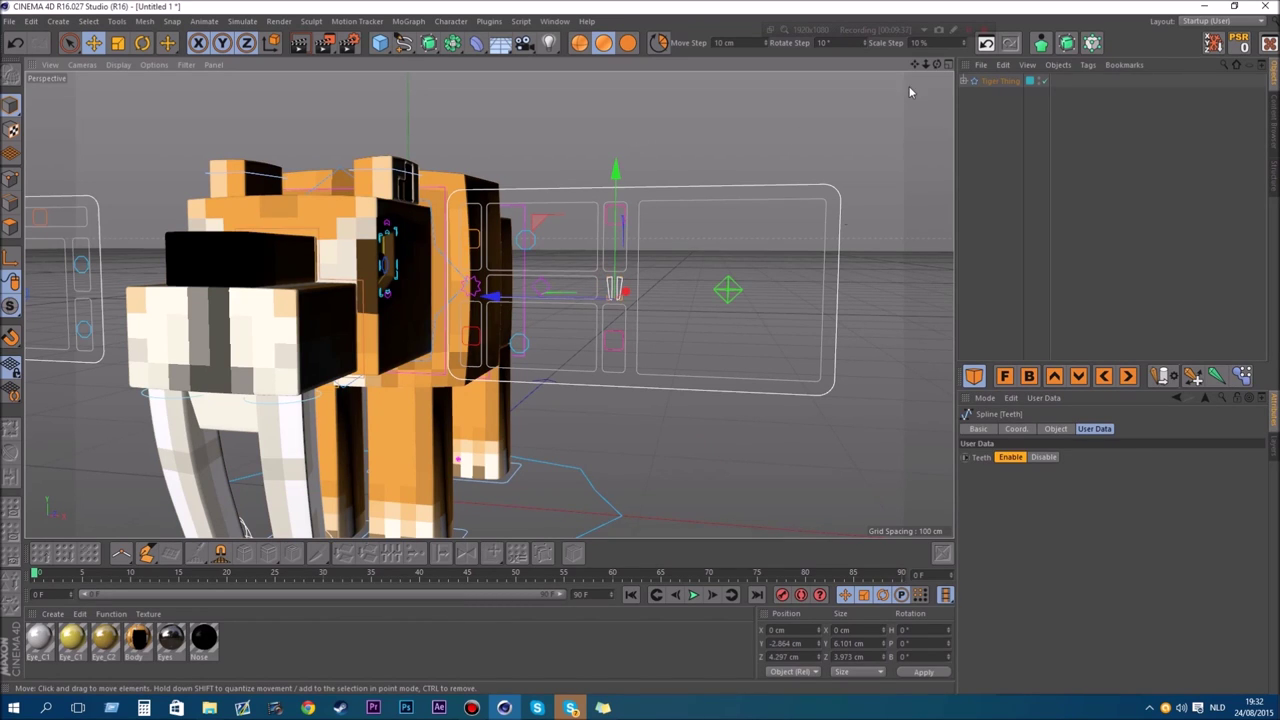
drag(925, 64, 926, 183)
click(1041, 458)
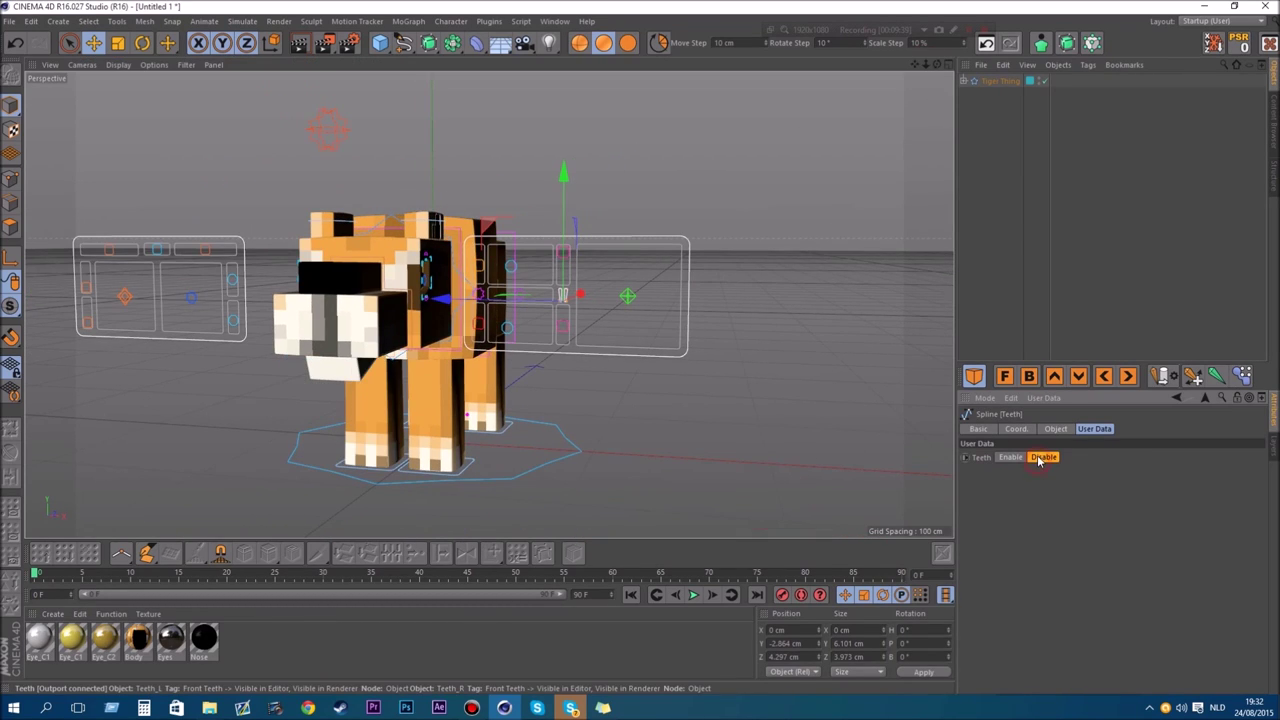
mouse_move(938, 65)
mouse_down()
mouse_move(830, 40)
mouse_move(772, 56)
mouse_move(822, 74)
mouse_move(940, 70)
mouse_up()
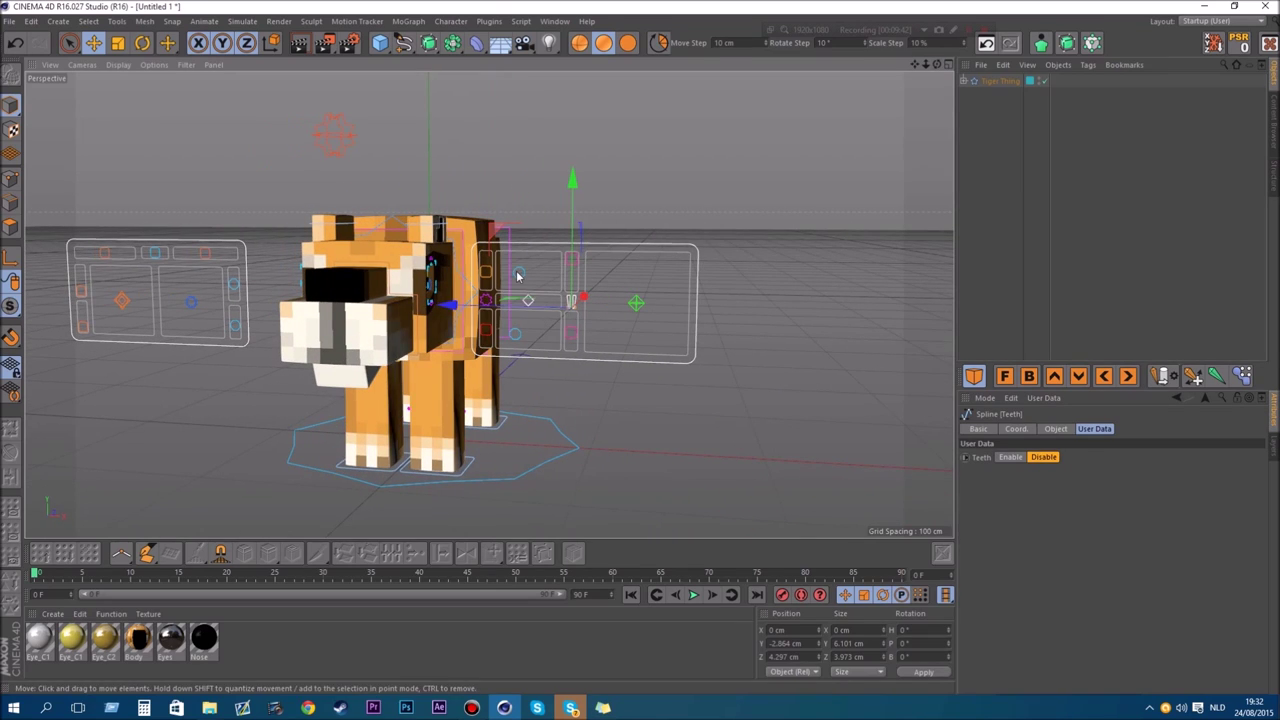
Reset the positions of the Eyelids_T and Eyelids_U controls to 0.
click(518, 273)
click(1234, 47)
click(525, 334)
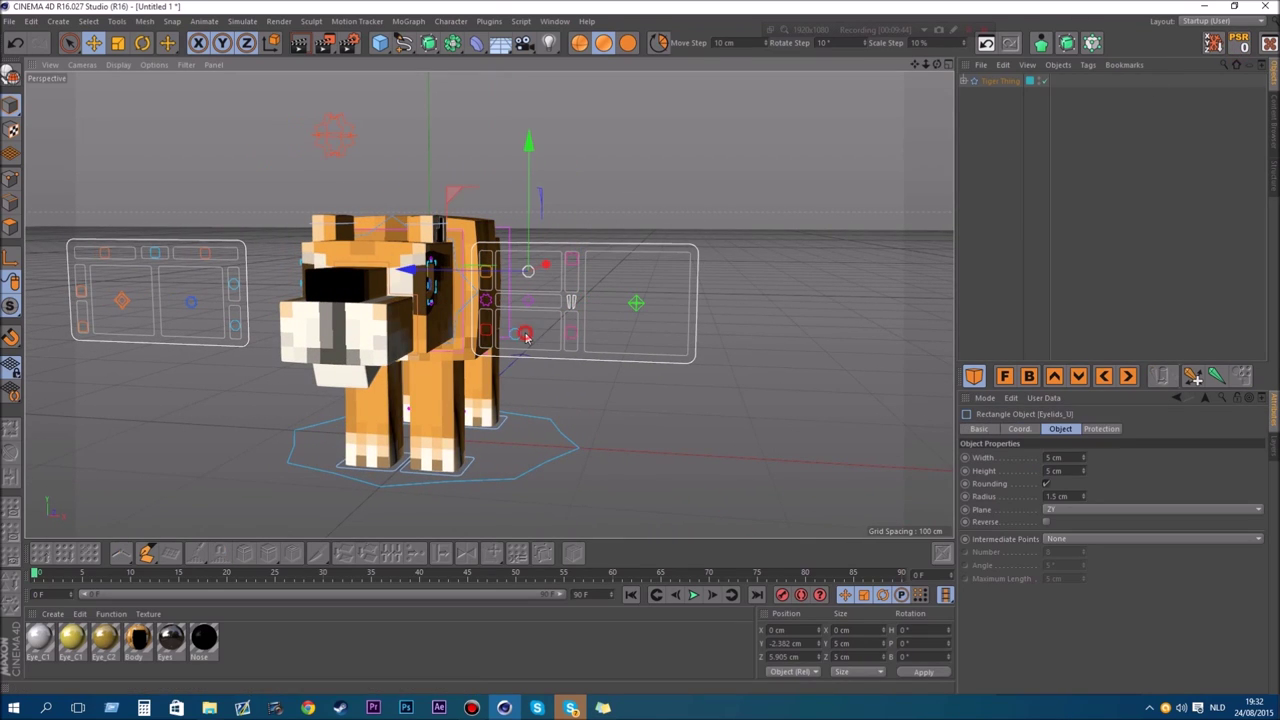
Try moving the All control to about Y -5.8 cm, Z -17.2 cm and undo the move.
click(637, 301)
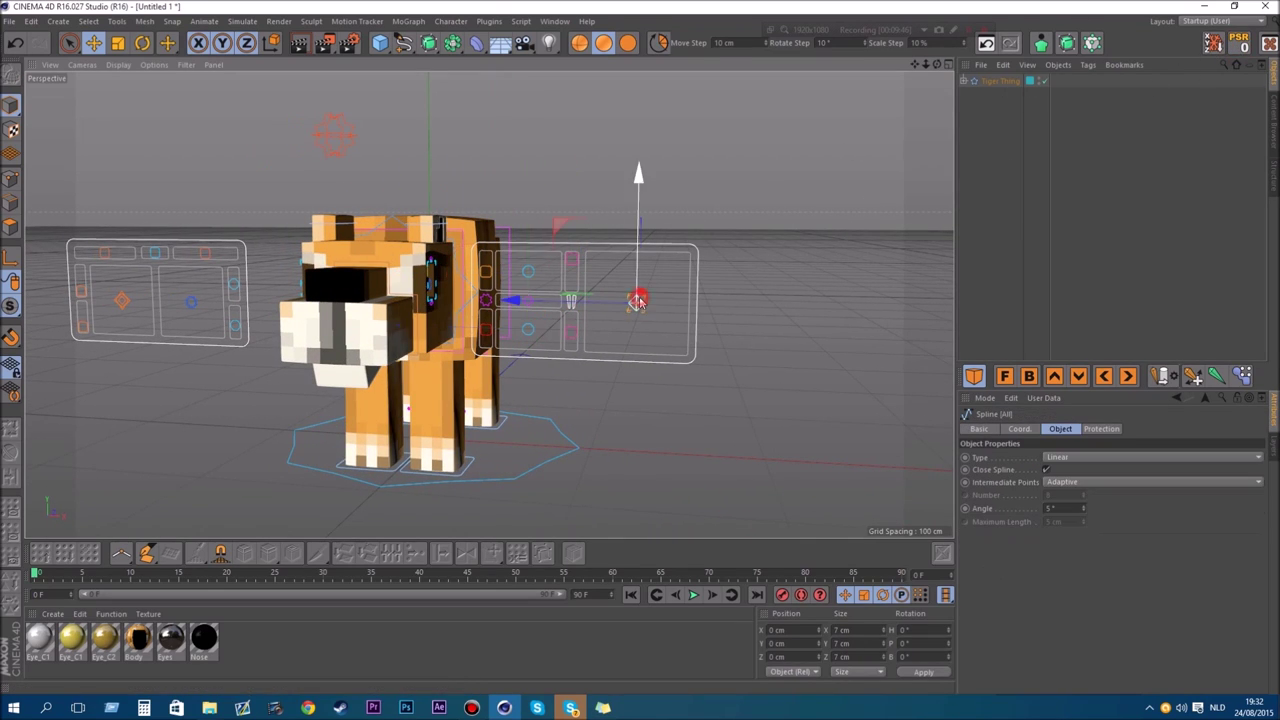
drag(560, 222, 601, 217)
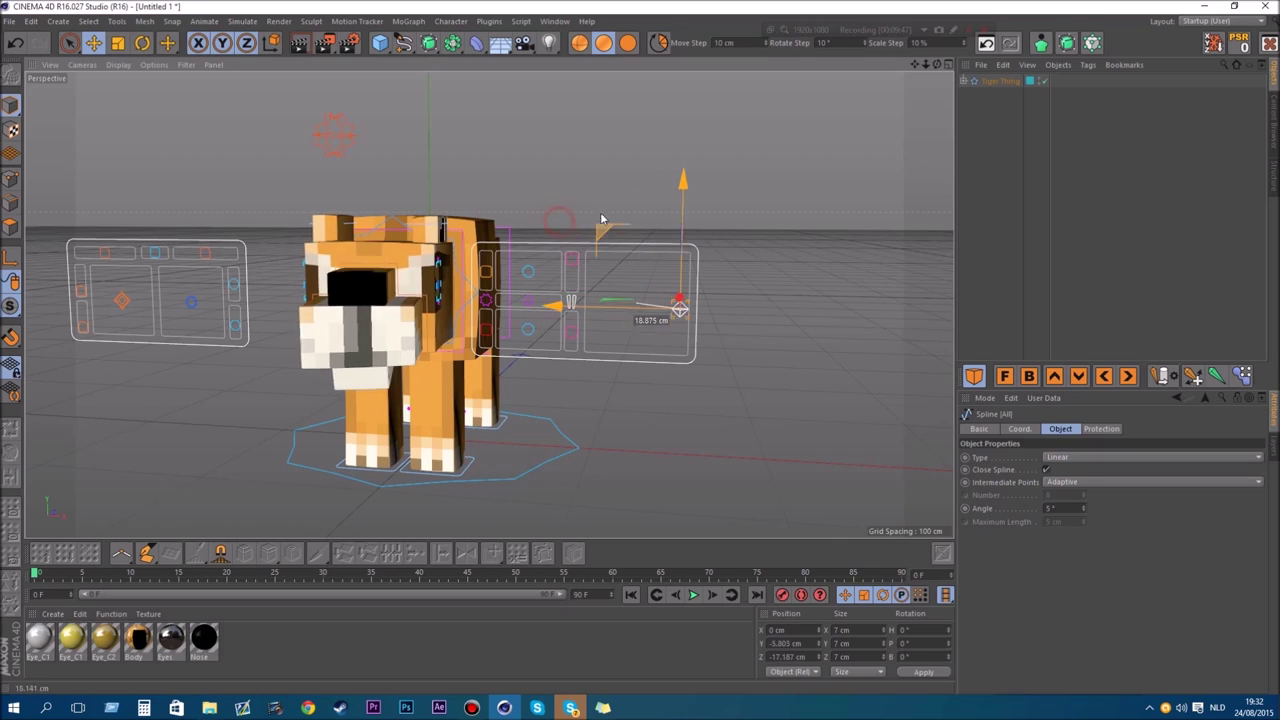
click(15, 44)
Lower the Under Eyelid control in the face control board to about Y -5.25 cm.
click(585, 355)
alt+right_drag(586, 349, 1040, 90)
click(557, 333)
alt+right_drag(556, 333, 885, 10)
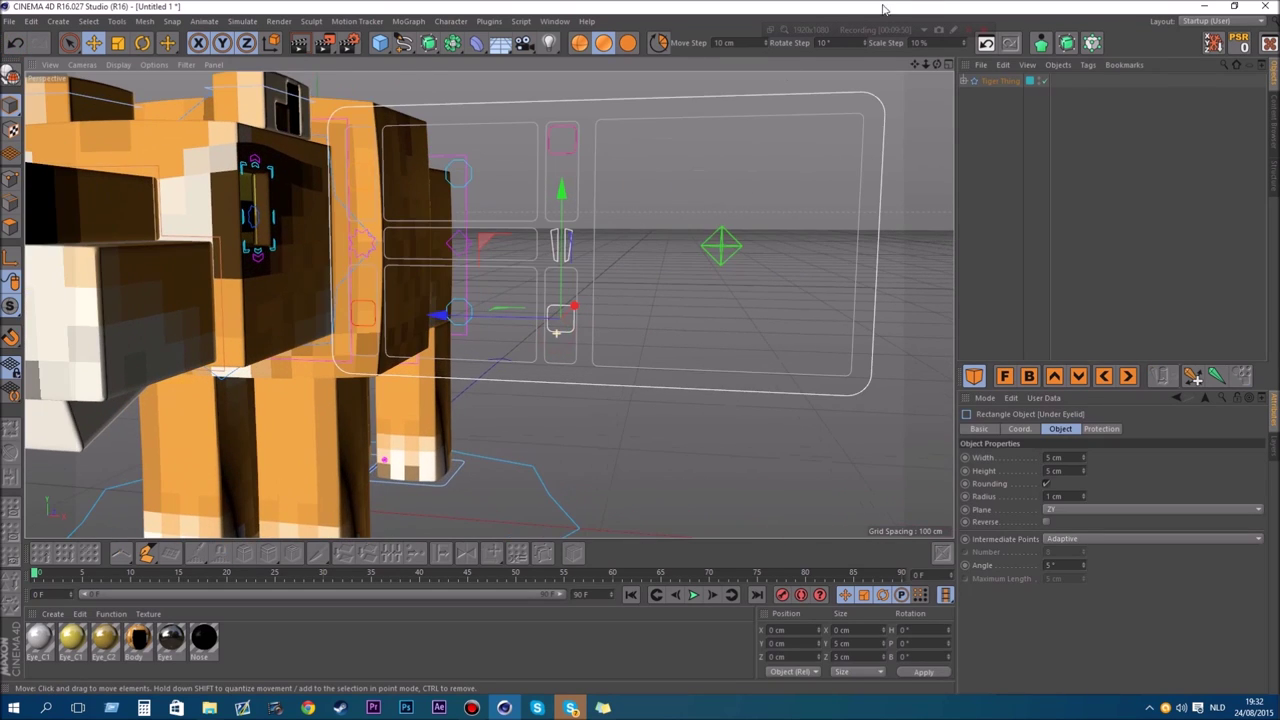
drag(938, 65, 908, 69)
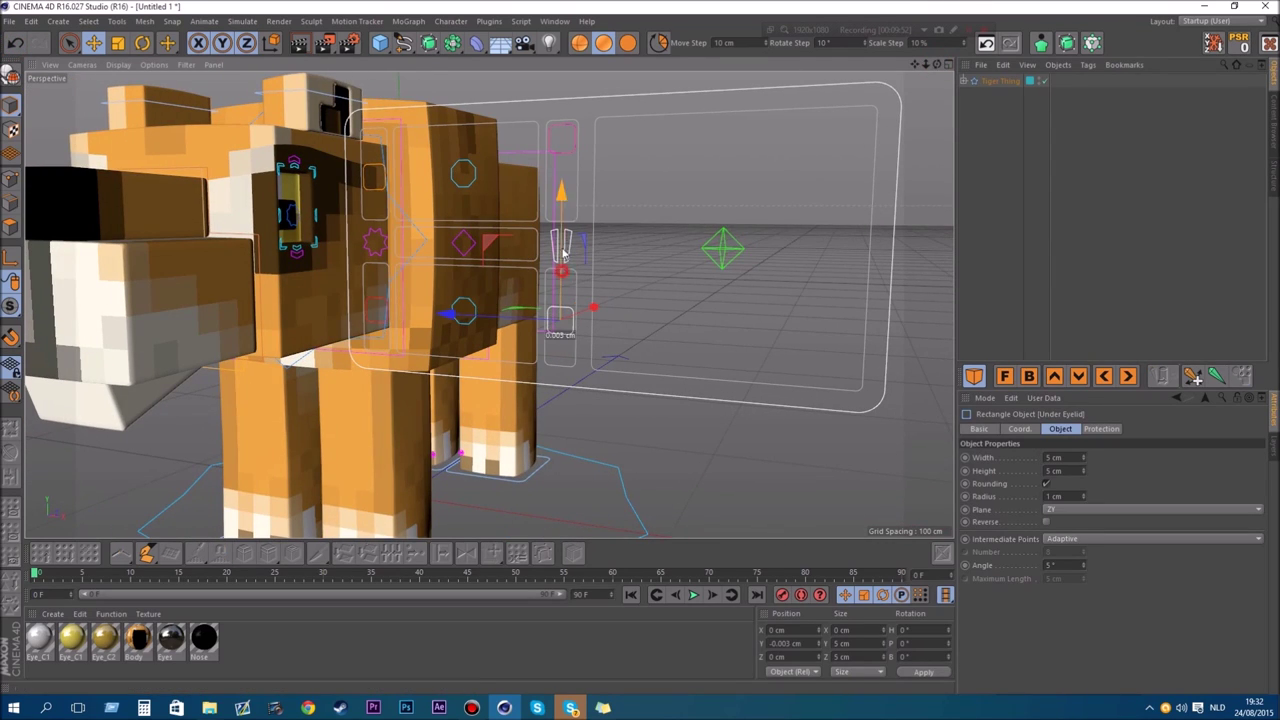
drag(563, 255, 548, 327)
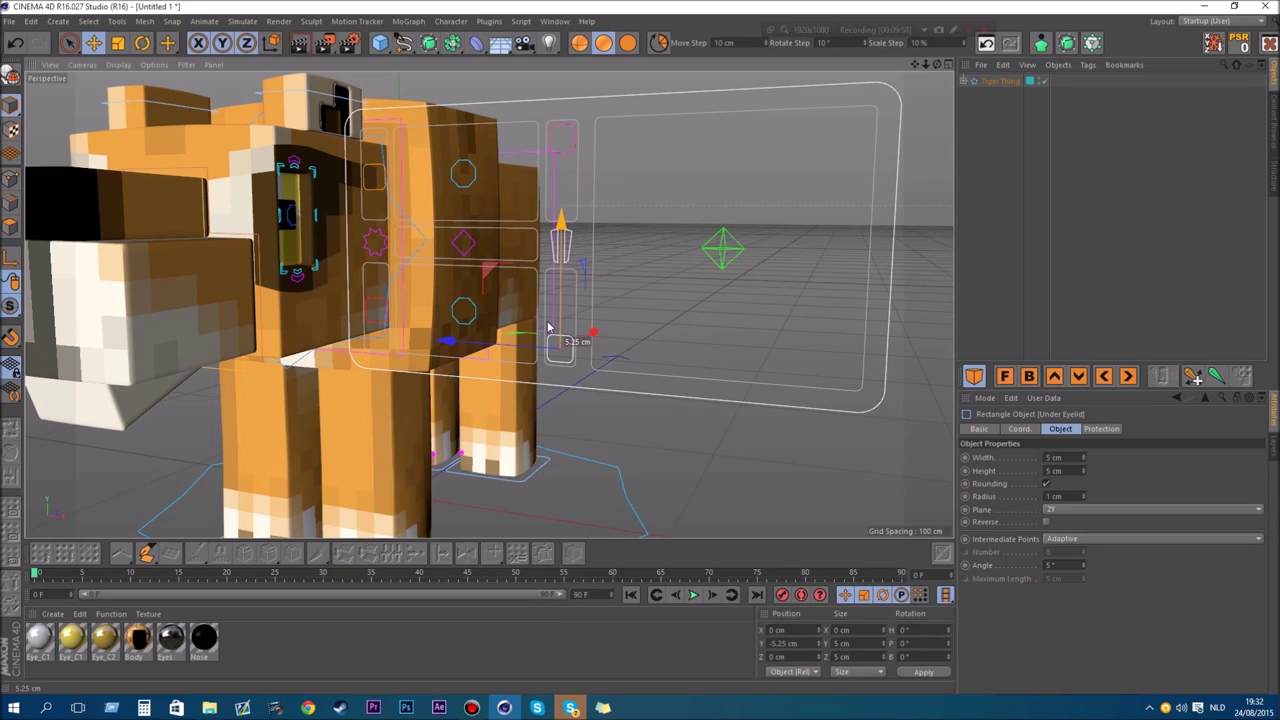
Reset the positions of the Eyelids_T, upper eyelid and Under Eyelid controls to 0.
drag(926, 65, 700, 66)
mouse_move(938, 65)
mouse_down()
mouse_move(1100, 66)
mouse_move(923, 70)
mouse_up()
scroll(394, 143, up, 5)
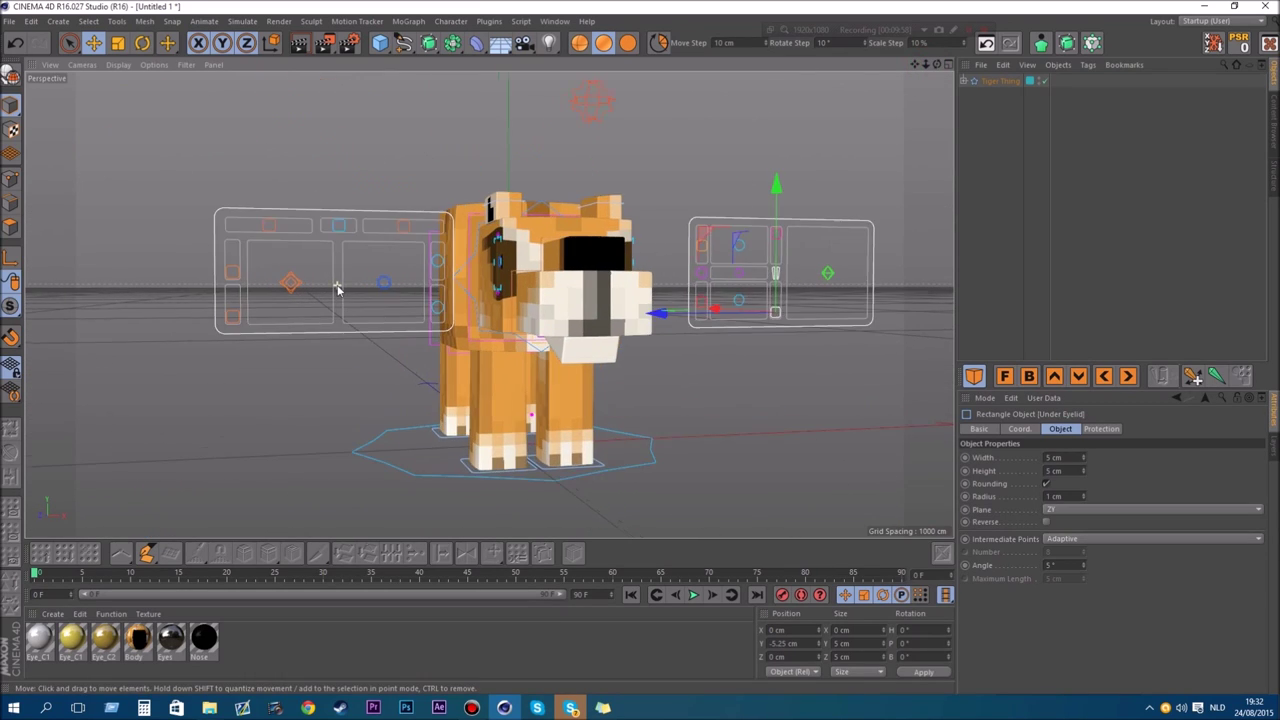
scroll(338, 288, up, 1)
click(396, 286)
scroll(378, 250, up, 3)
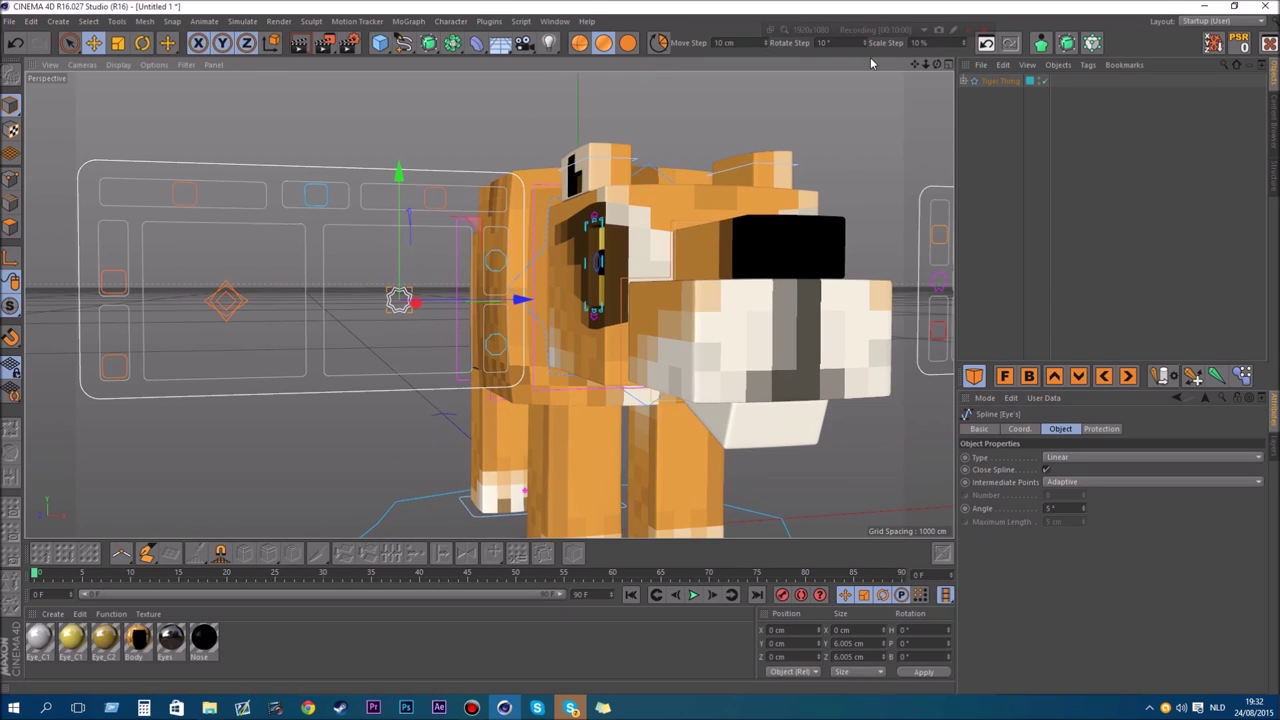
drag(926, 65, 890, 66)
click(895, 254)
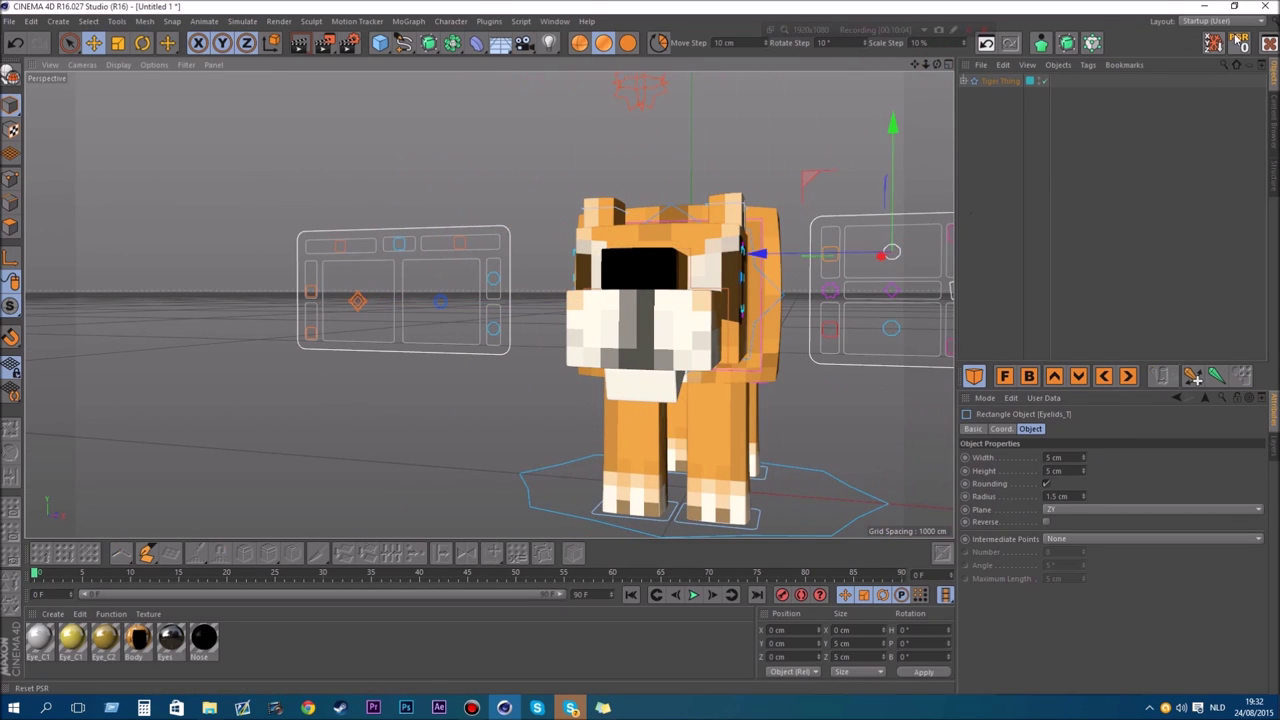
alt+drag(893, 254, 822, 237)
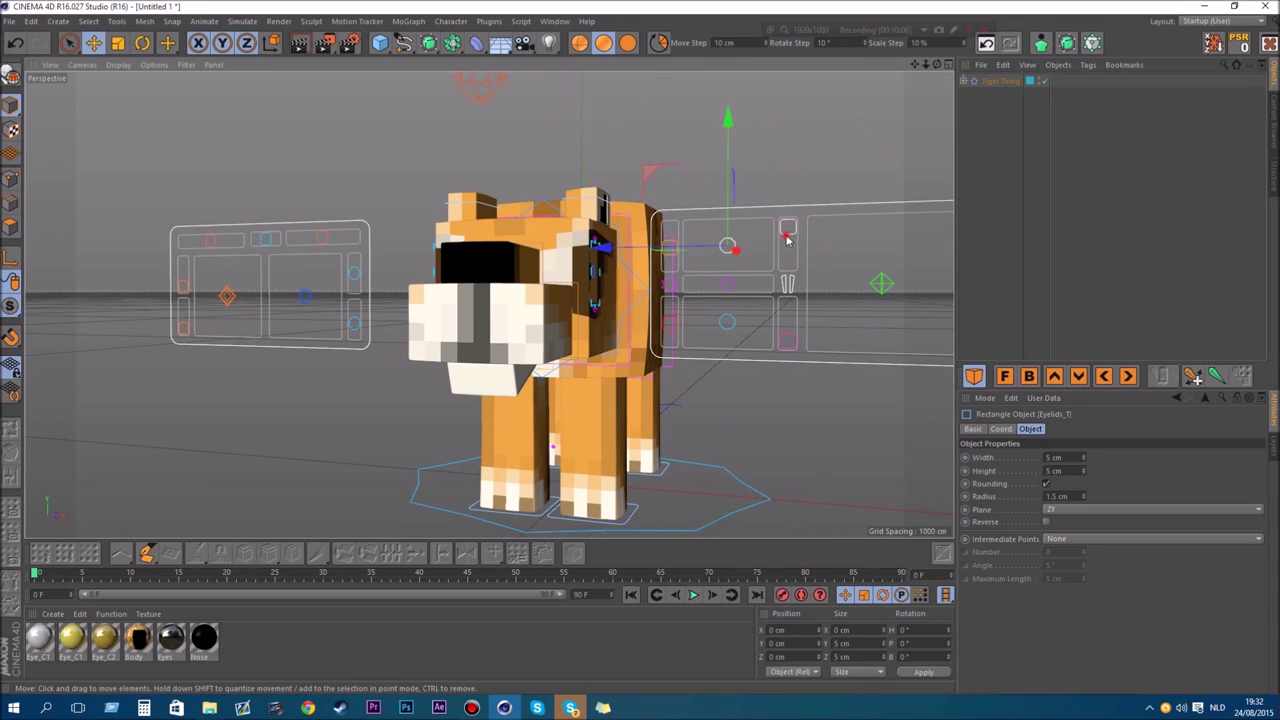
click(787, 236)
click(1244, 48)
click(790, 340)
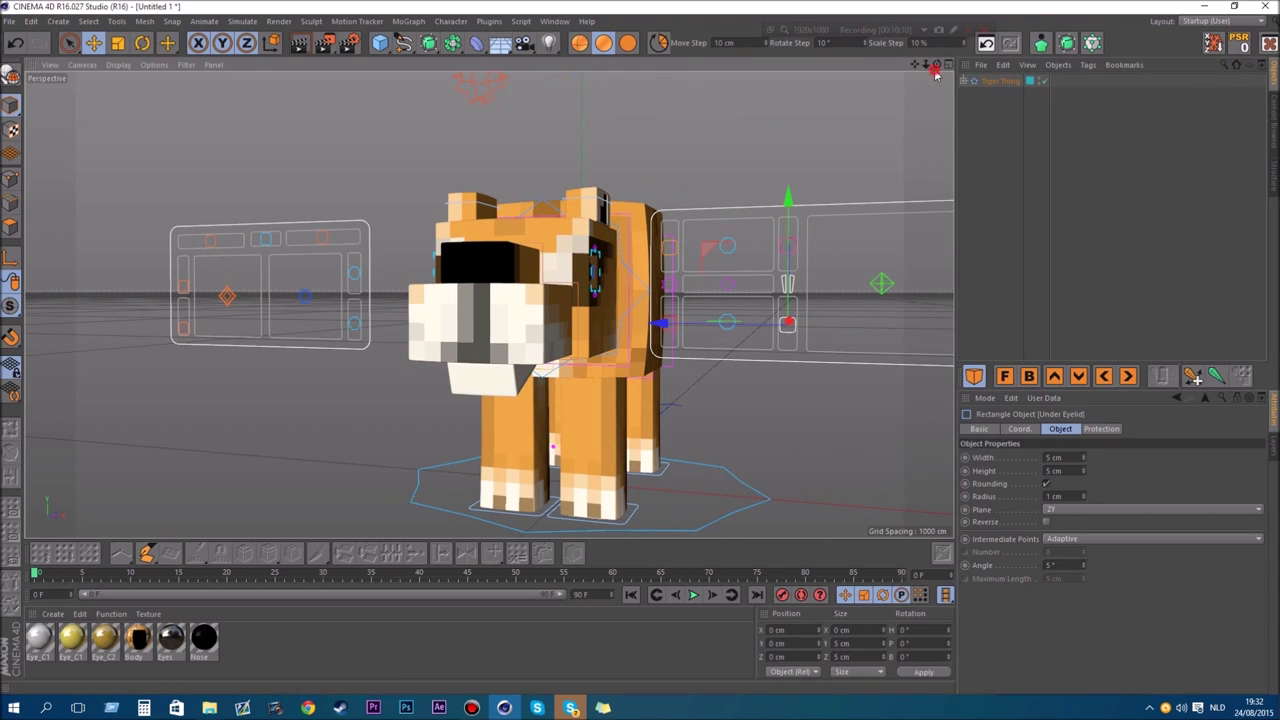
Try moving the Eye's control to about Y 2.4 cm, Z 3.2 cm and reset its position.
drag(937, 65, 1100, 66)
alt+drag(412, 265, 372, 287)
click(420, 320)
scroll(340, 293, up, 3)
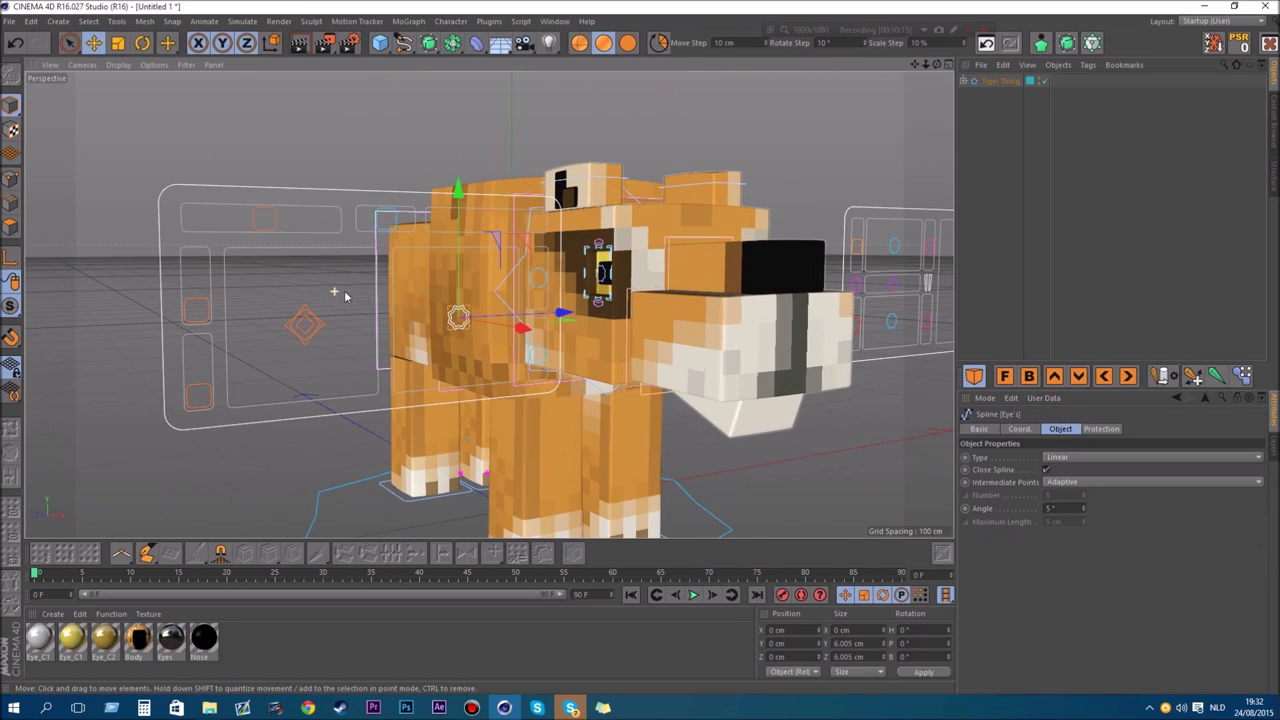
scroll(506, 287, up, 5)
drag(486, 250, 511, 243)
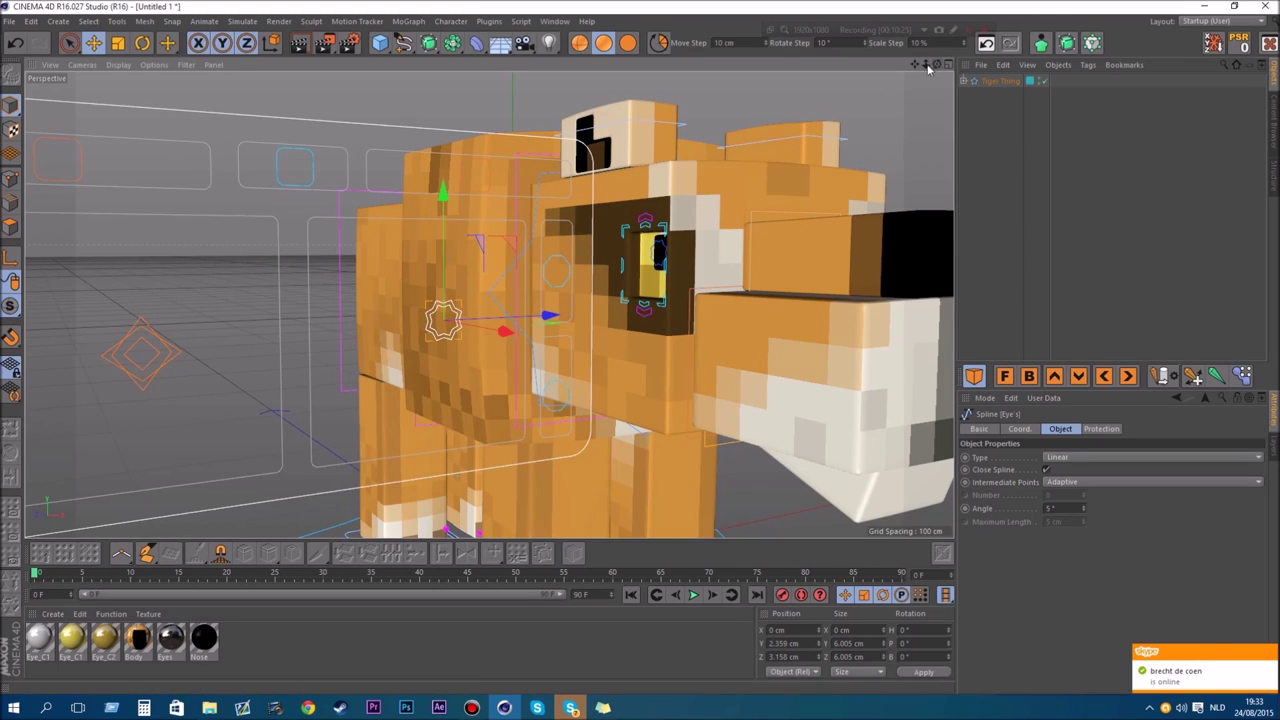
drag(928, 69, 945, 72)
click(1233, 44)
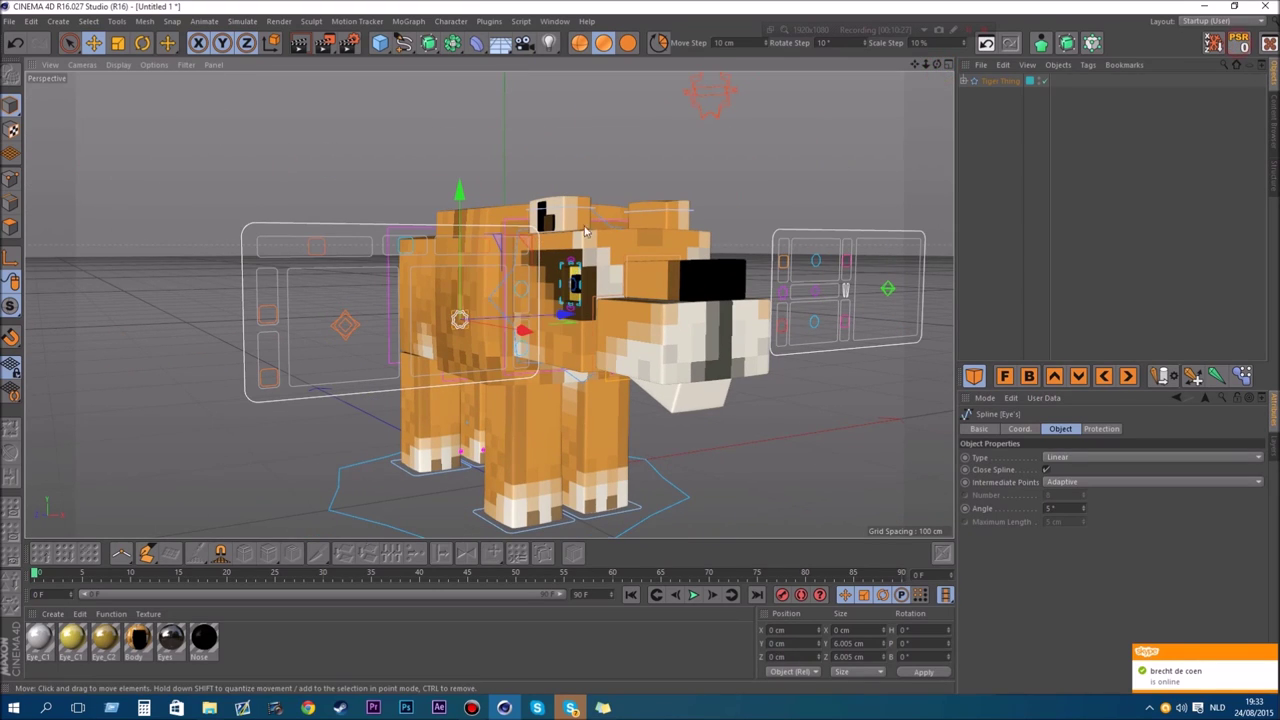
Select the Teeth control in the face control board and set Teeth to Enable.
scroll(335, 330, up, 1)
click(324, 346)
scroll(316, 352, up, 1)
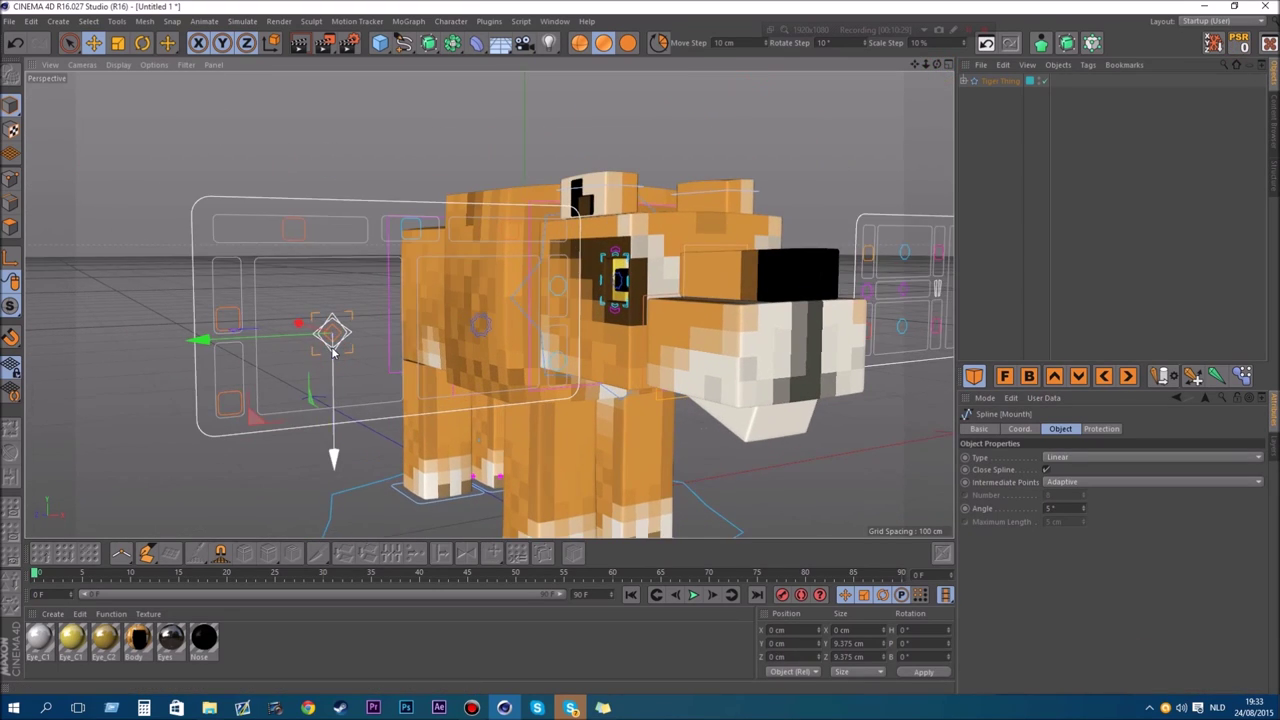
scroll(336, 356, down, 1)
click(864, 301)
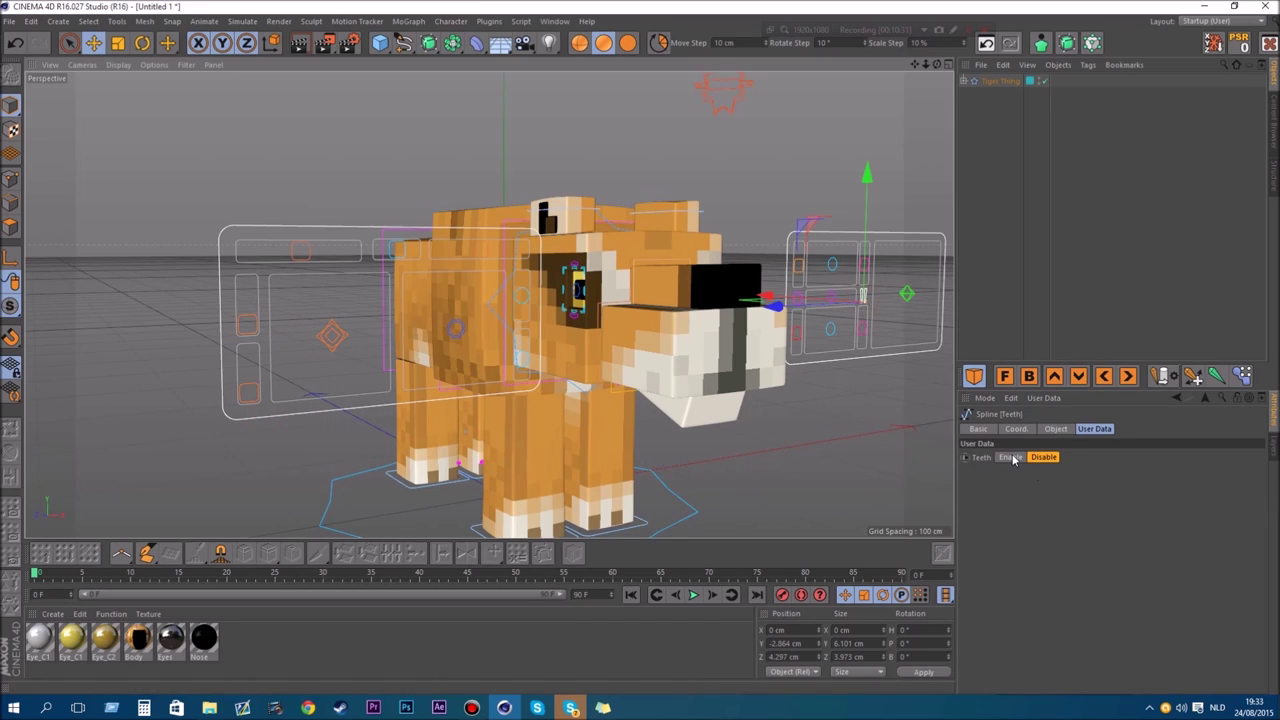
click(1011, 458)
click(905, 463)
Open the tiger's mouth by moving the Mounth control to about Y -1.4 cm, Z 11.7 cm.
click(322, 365)
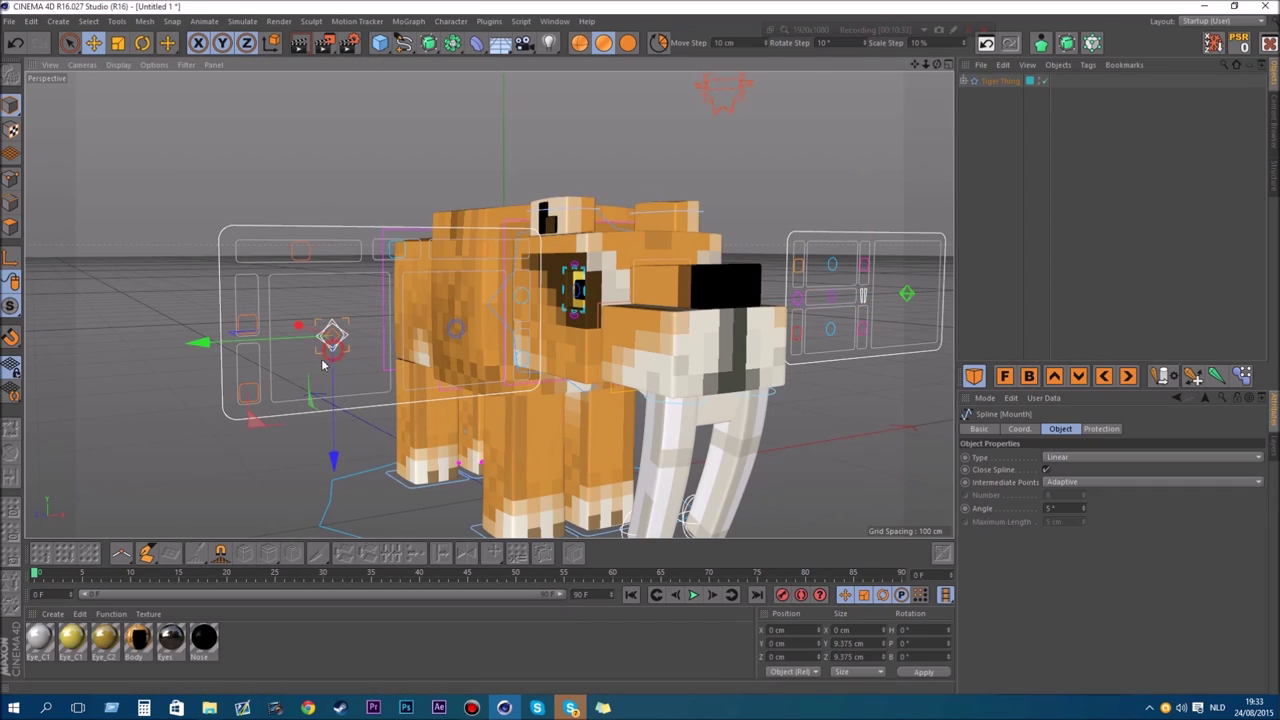
drag(256, 425, 247, 353)
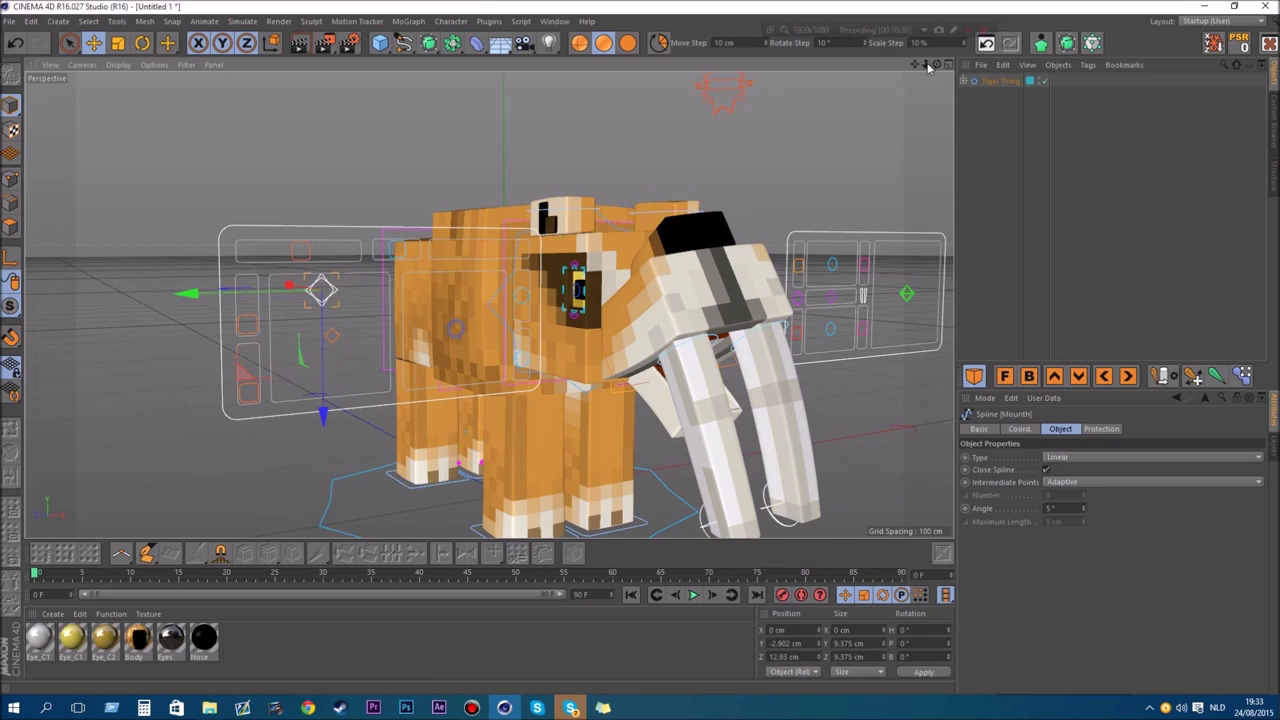
drag(927, 66, 853, 40)
scroll(532, 343, up, 1)
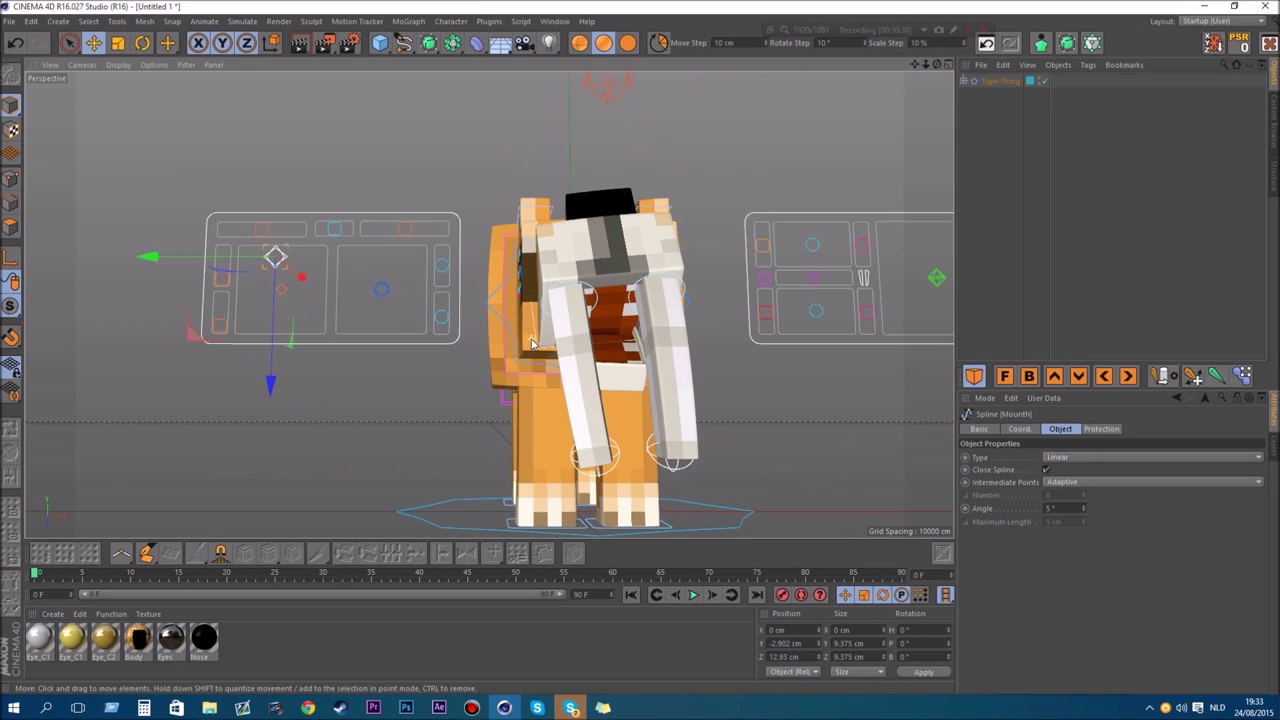
drag(189, 329, 158, 290)
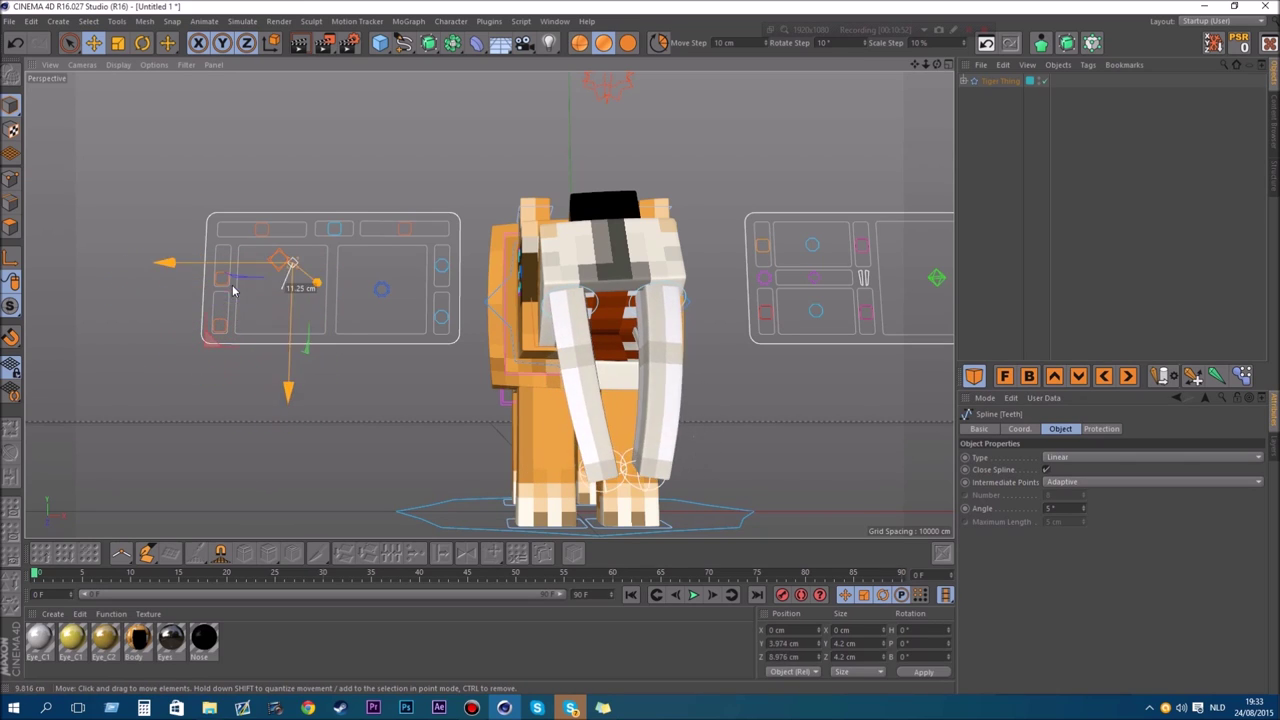
Spread the long fangs apart with the small Teeth spline control and reset the Mounth control's position.
drag(233, 290, 209, 342)
click(268, 272)
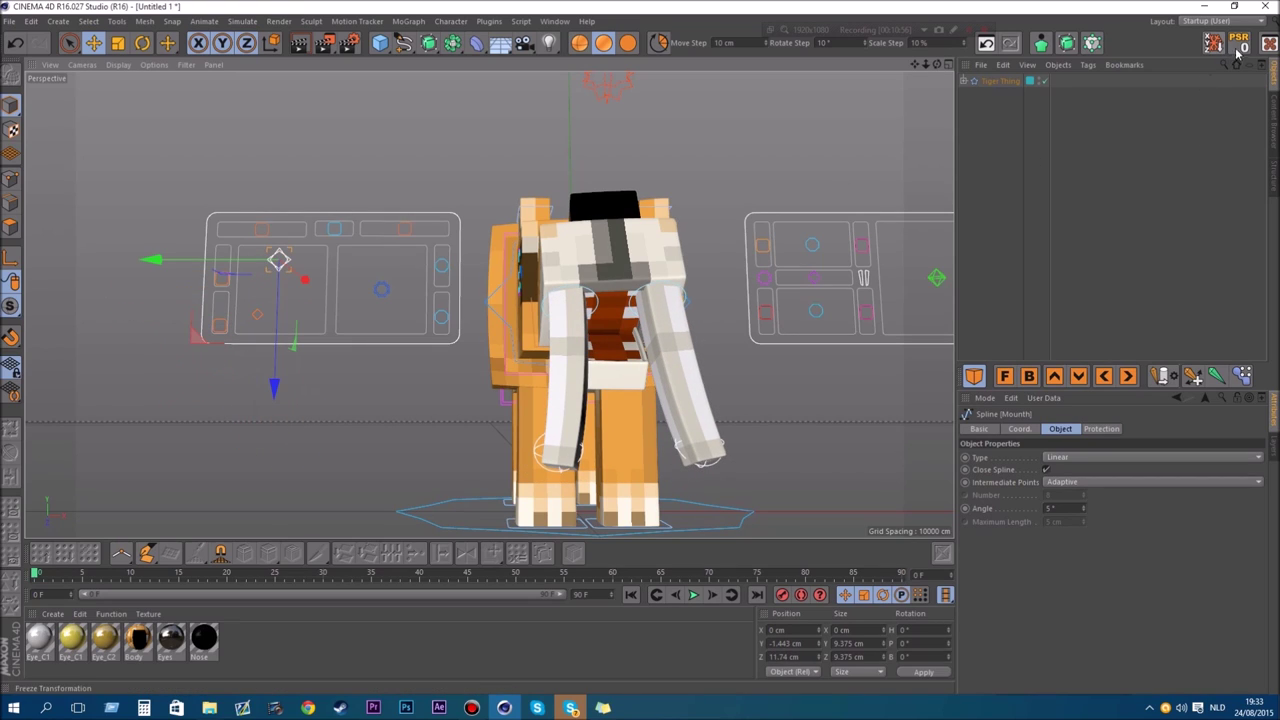
click(1240, 44)
Swing the tail by moving the Tail control along Z to about 9.7 cm and back to about -13.6 cm.
click(264, 230)
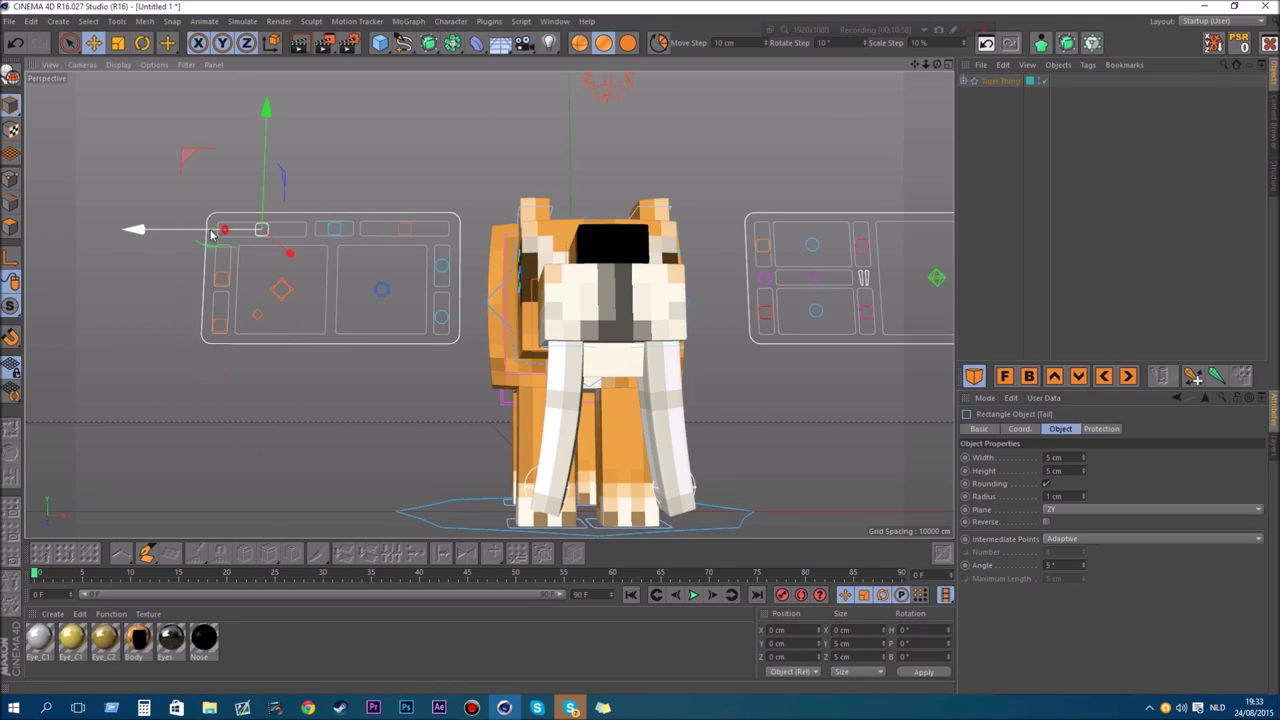
drag(212, 232, 150, 236)
drag(937, 65, 1090, 95)
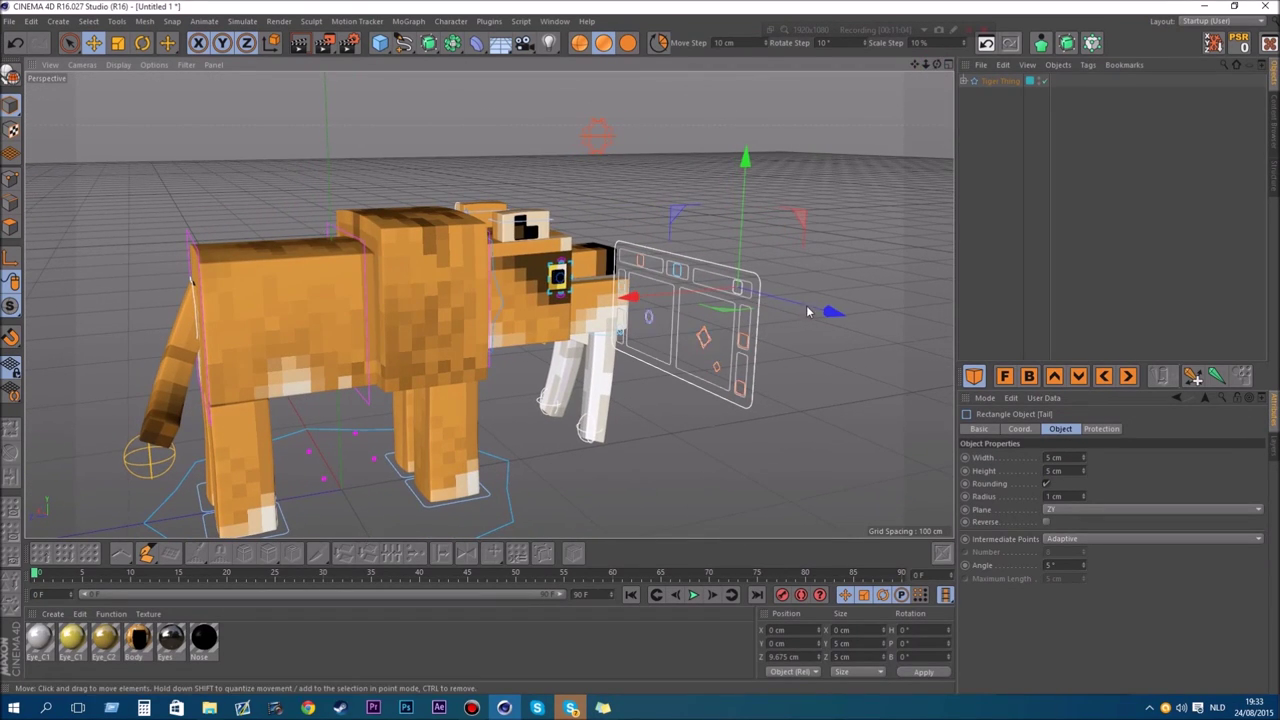
mouse_move(810, 311)
mouse_down()
mouse_move(714, 281)
mouse_move(824, 378)
mouse_move(720, 372)
mouse_move(767, 388)
mouse_move(796, 314)
mouse_up()
drag(926, 65, 797, 108)
scroll(372, 325, up, 4)
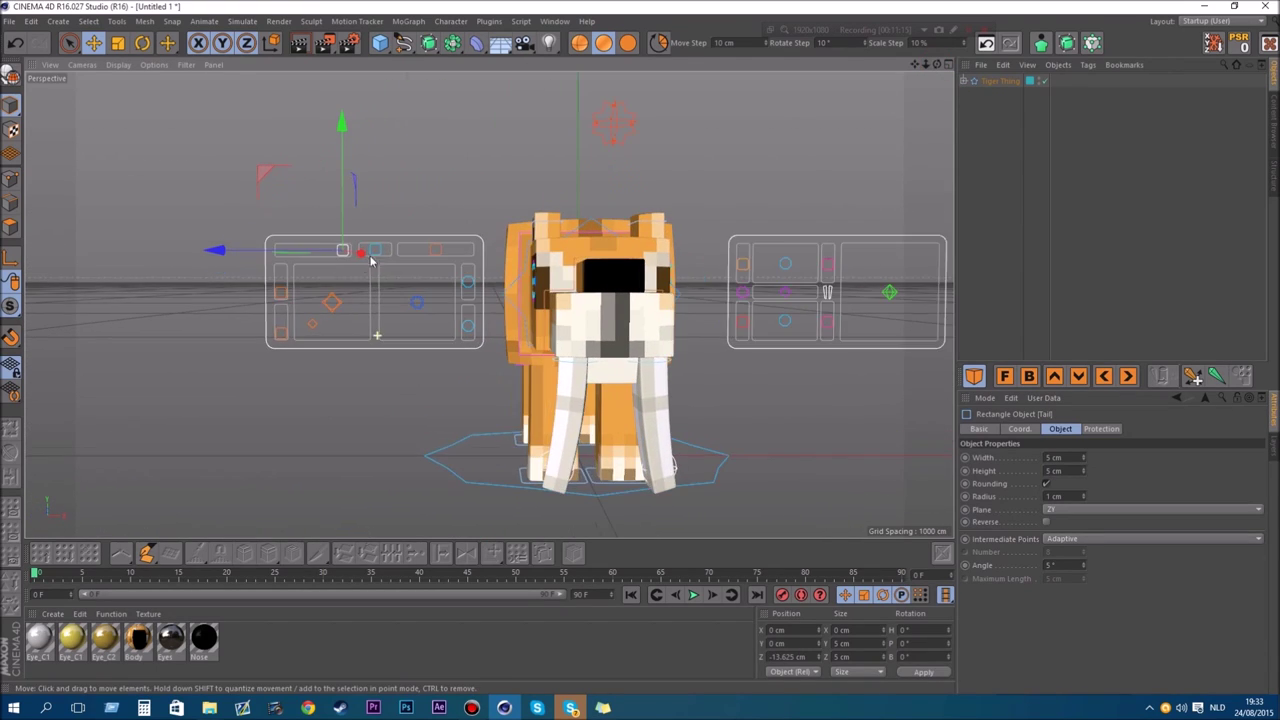
Tilt the ears back and forth with the Ears control, ending at about Z 4.3 cm.
click(454, 251)
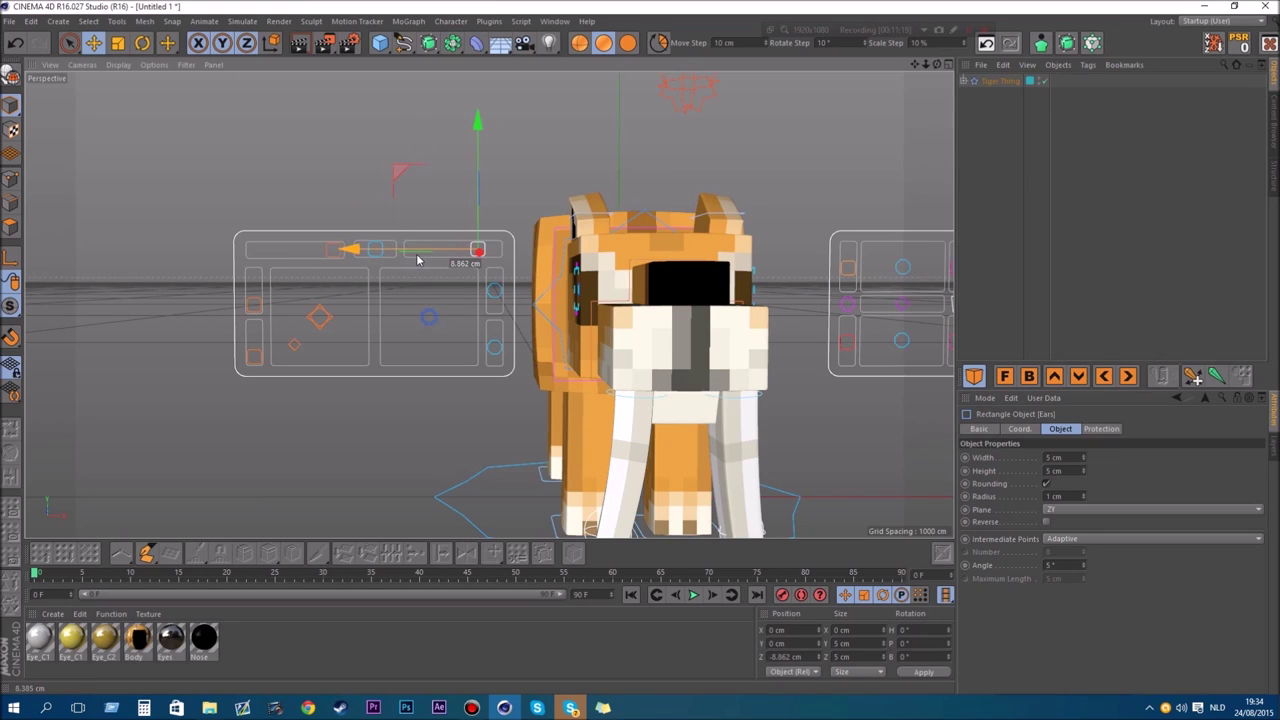
drag(429, 260, 407, 259)
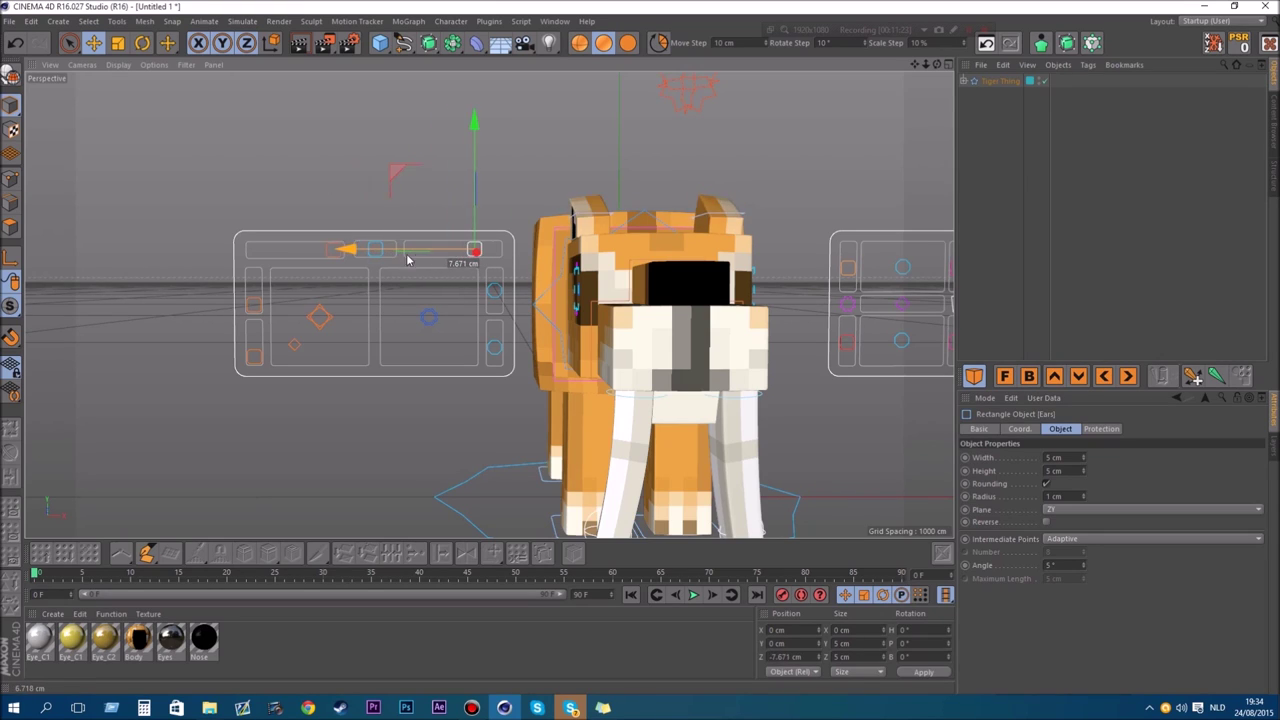
drag(407, 259, 364, 260)
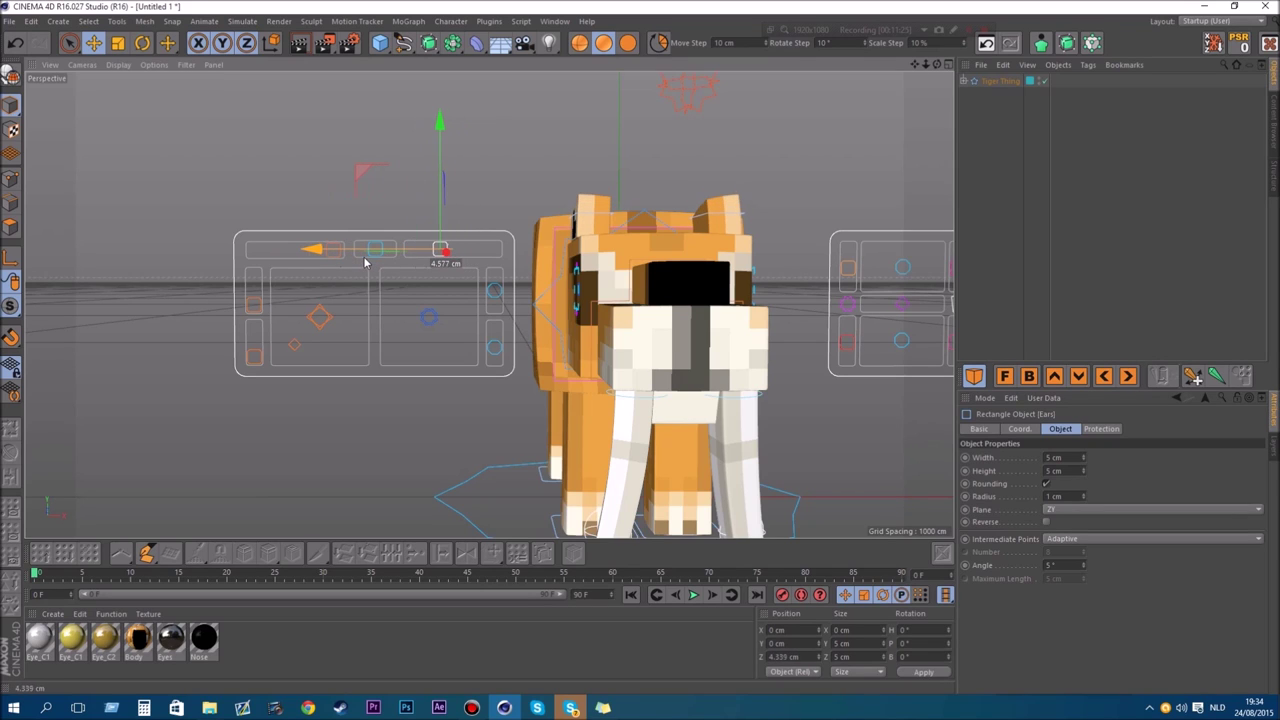
Move the Eyelid_X control to about Y 4.1 cm and examine the eye up close.
click(370, 250)
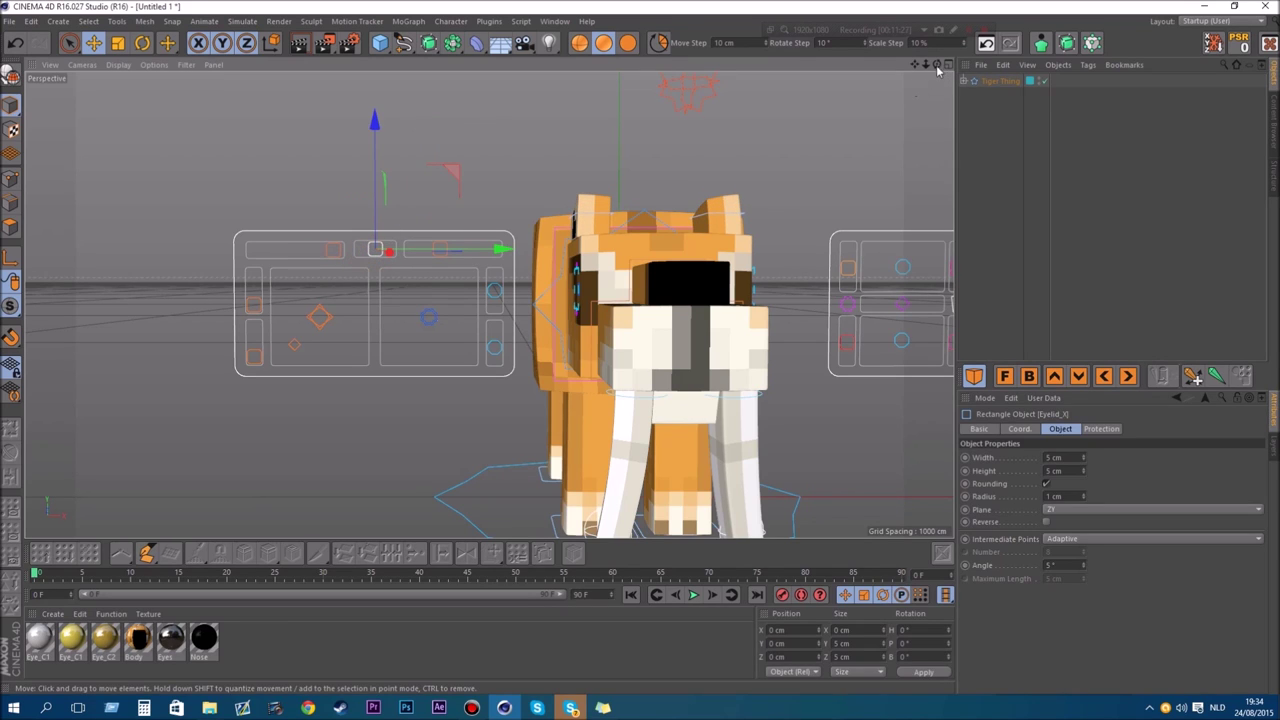
drag(937, 66, 928, 75)
scroll(464, 240, up, 3)
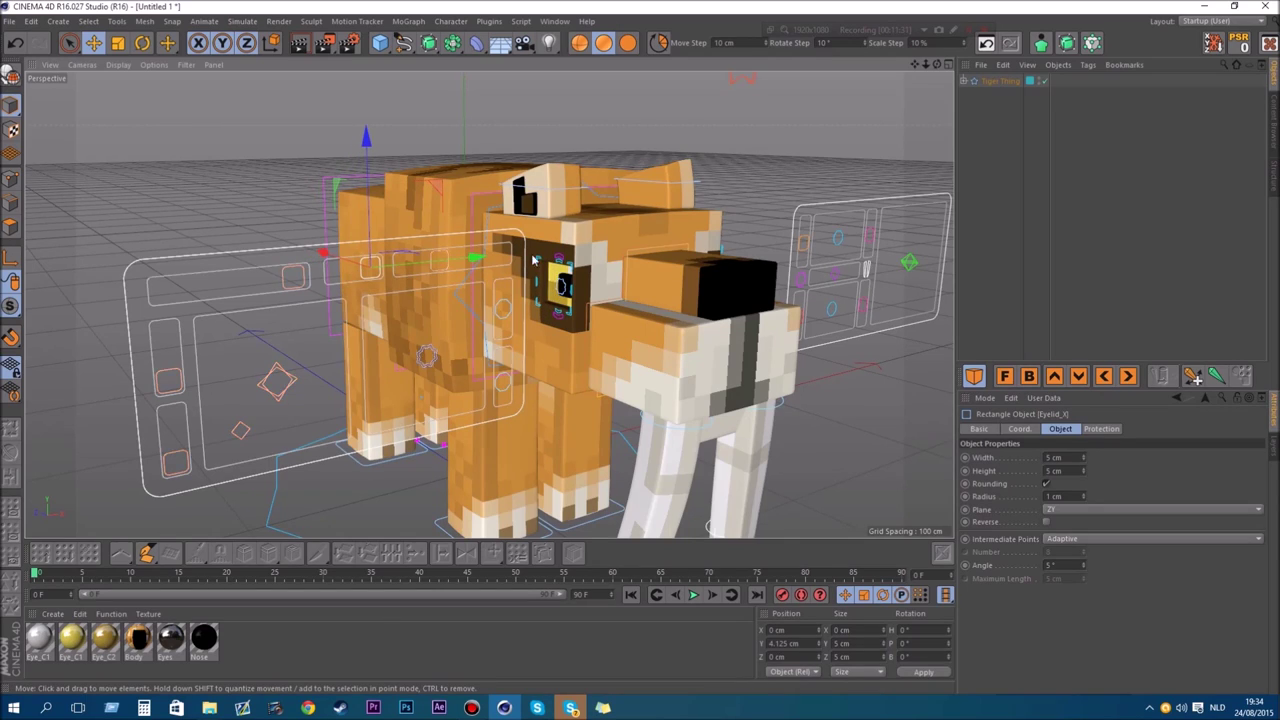
scroll(563, 284, up, 3)
mouse_move(366, 270)
mouse_down()
mouse_move(305, 270)
mouse_move(381, 272)
mouse_up()
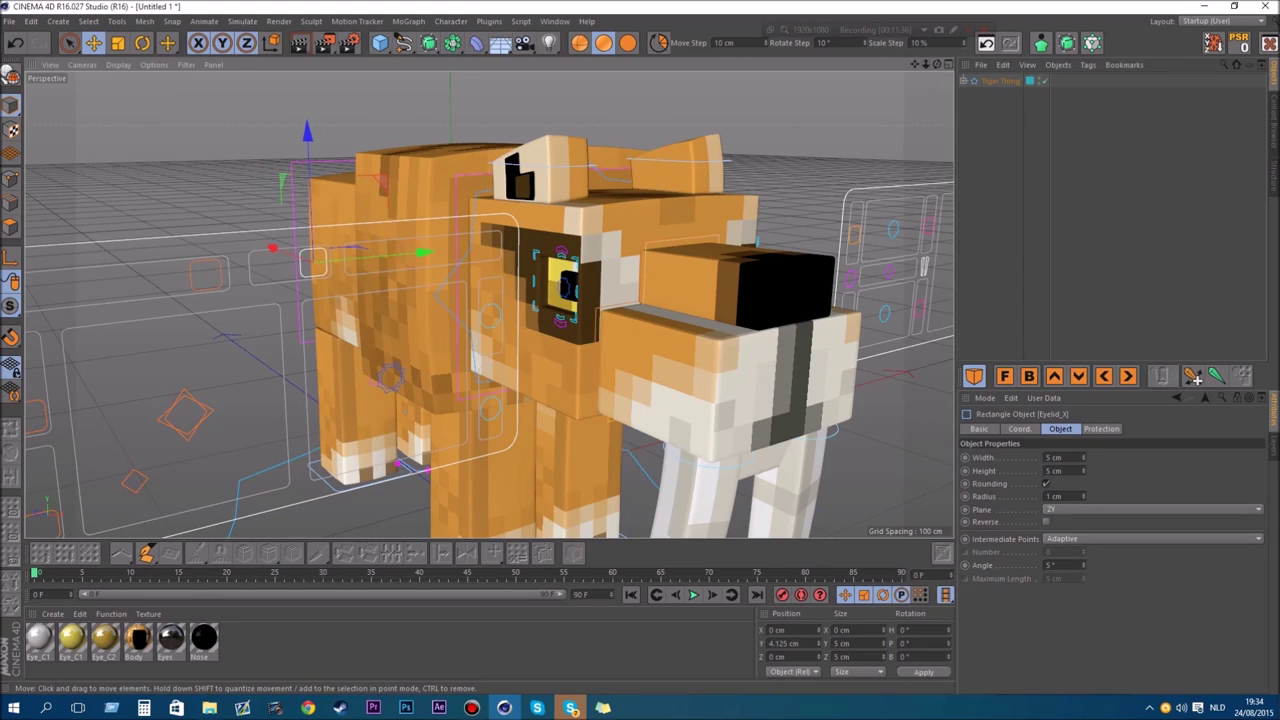
Raise the upper Rectangle control at the outer edge of the mouth board to about Y 5.1 cm.
drag(925, 64, 880, 66)
click(275, 325)
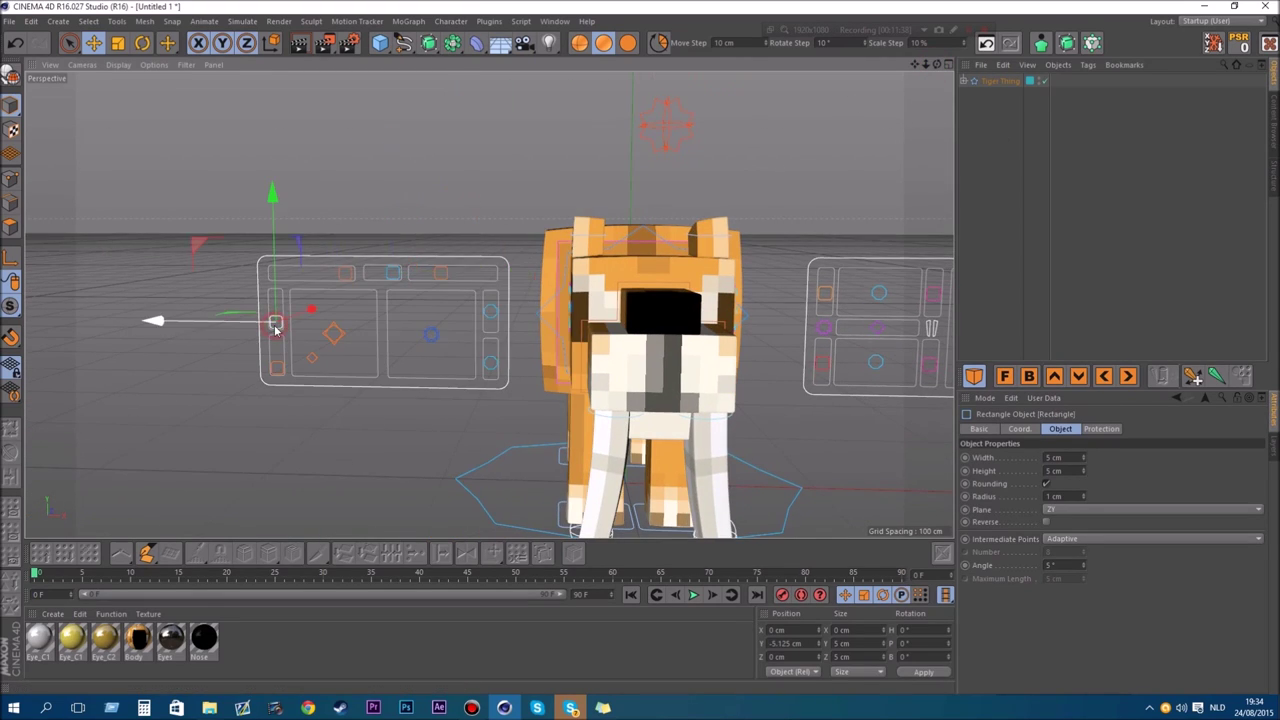
scroll(276, 328, up, 2)
drag(275, 304, 266, 238)
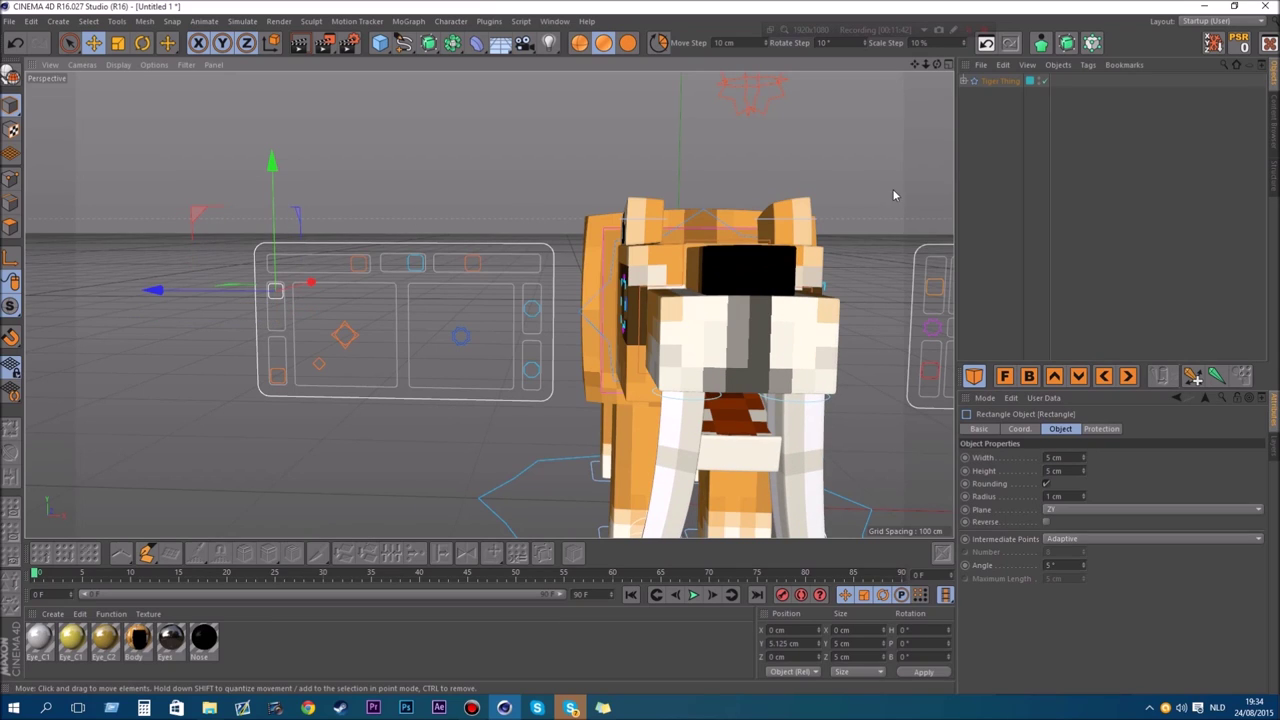
Try moving the Mounth control to about Y 3.8 cm, Z 4.7 cm and reset its position.
drag(937, 64, 980, 32)
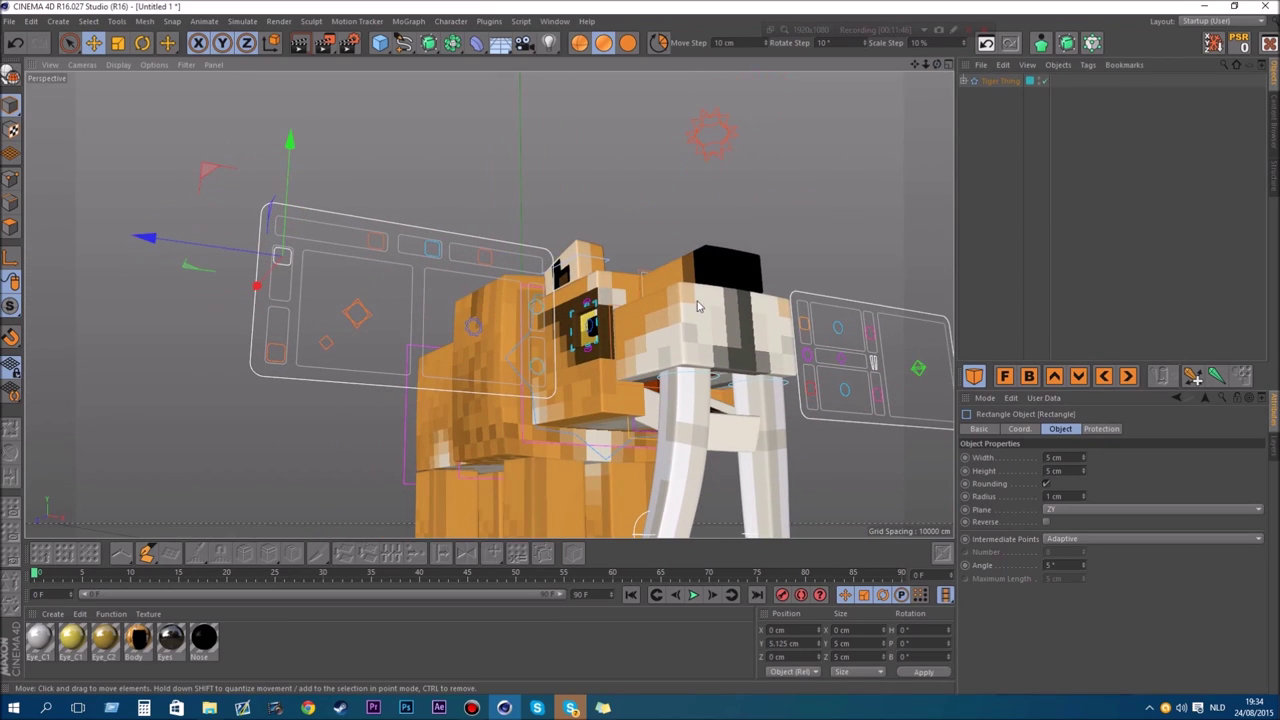
click(358, 320)
mouse_move(376, 273)
mouse_down()
mouse_move(389, 243)
mouse_move(398, 260)
mouse_up()
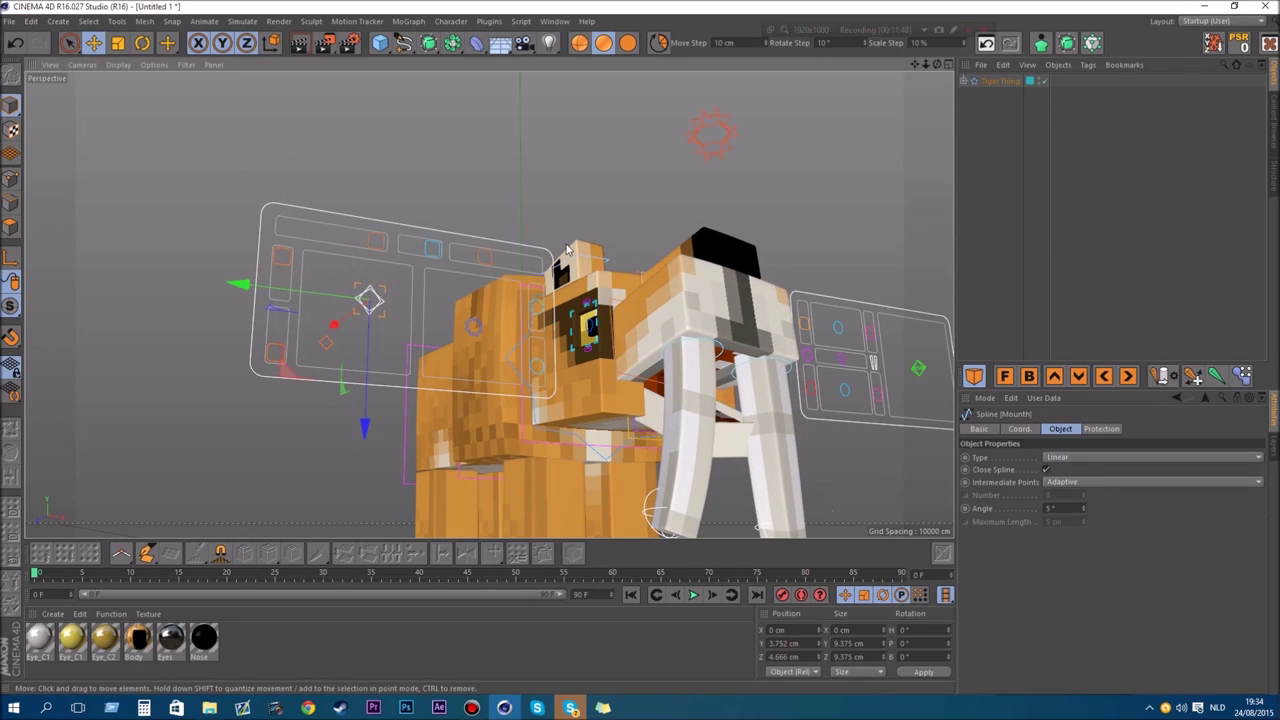
click(1230, 46)
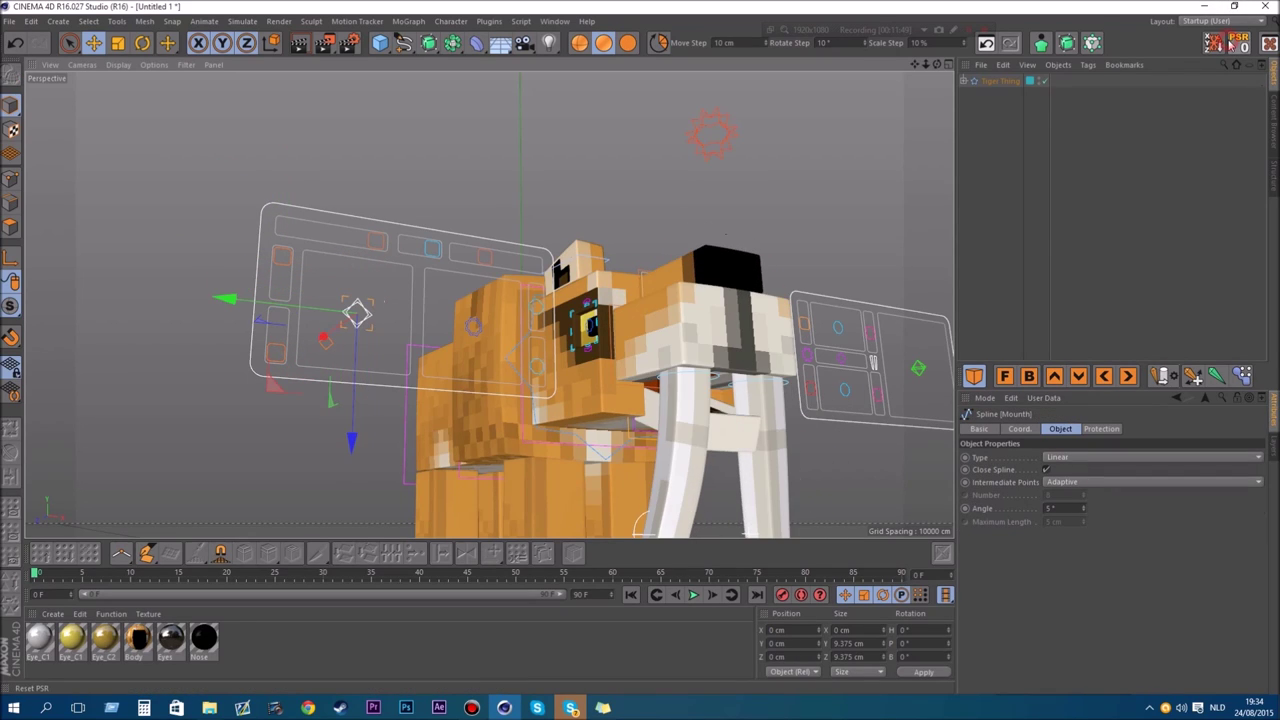
Raise the lower Rectangle control at the outer edge of the mouth board to about Y 10.1 cm.
click(283, 259)
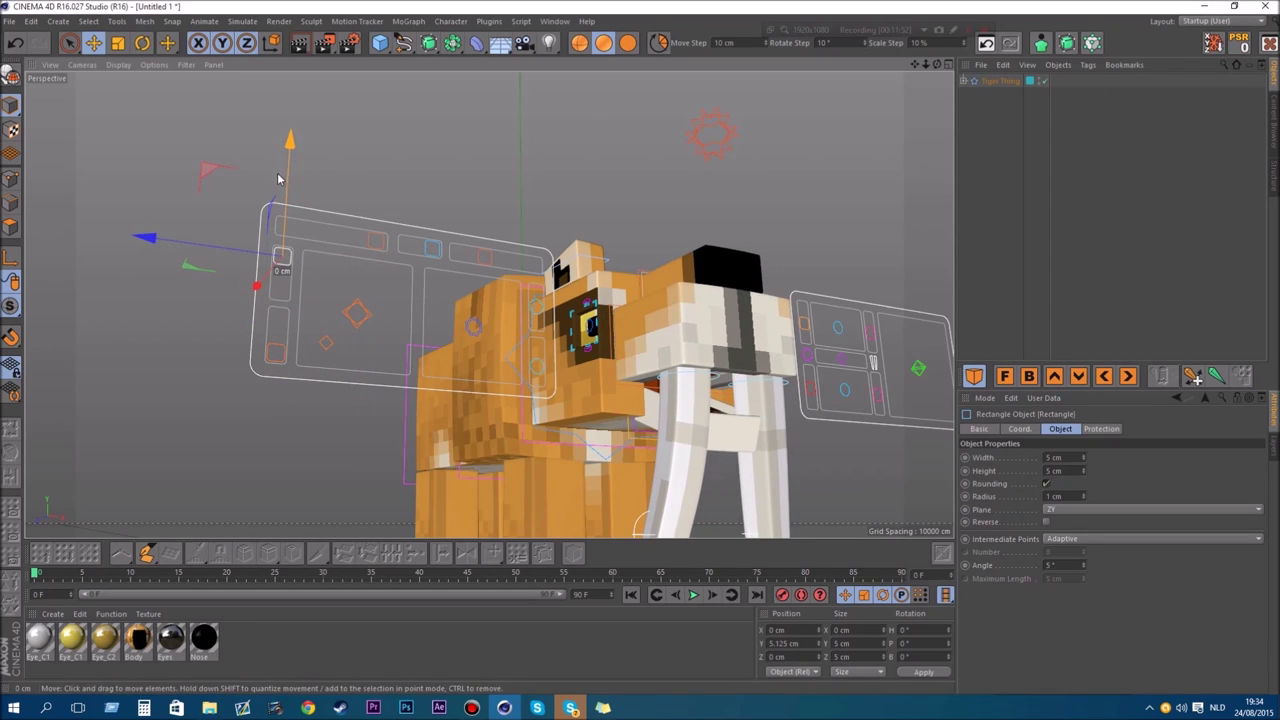
click(273, 352)
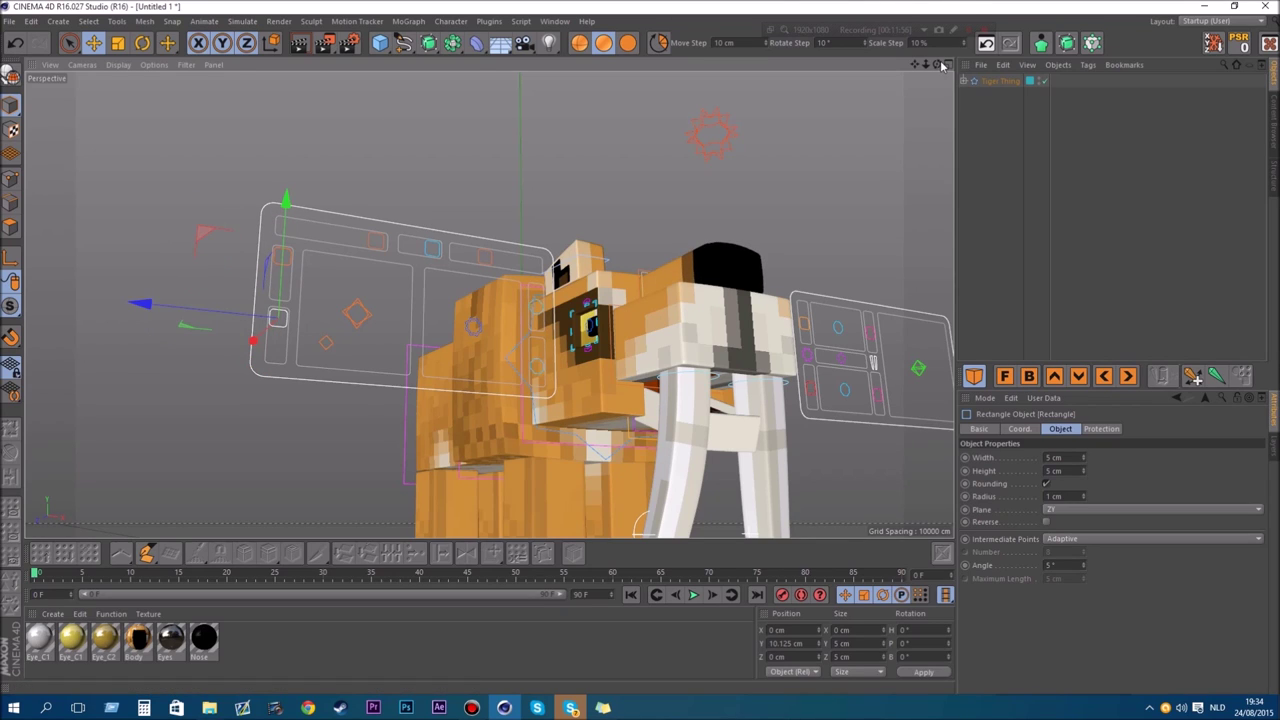
drag(939, 65, 946, 20)
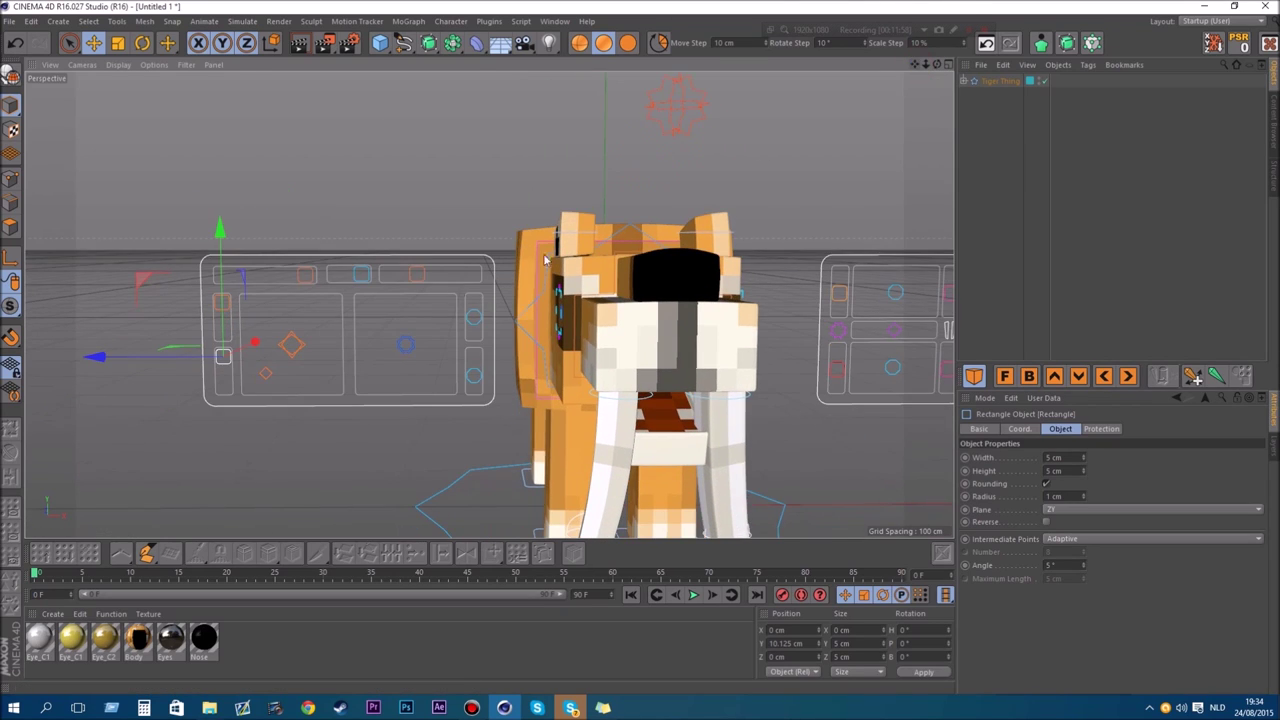
Lower the lower Rectangle control at the outer edge of the mouth board to the end of its slider.
drag(227, 321, 219, 178)
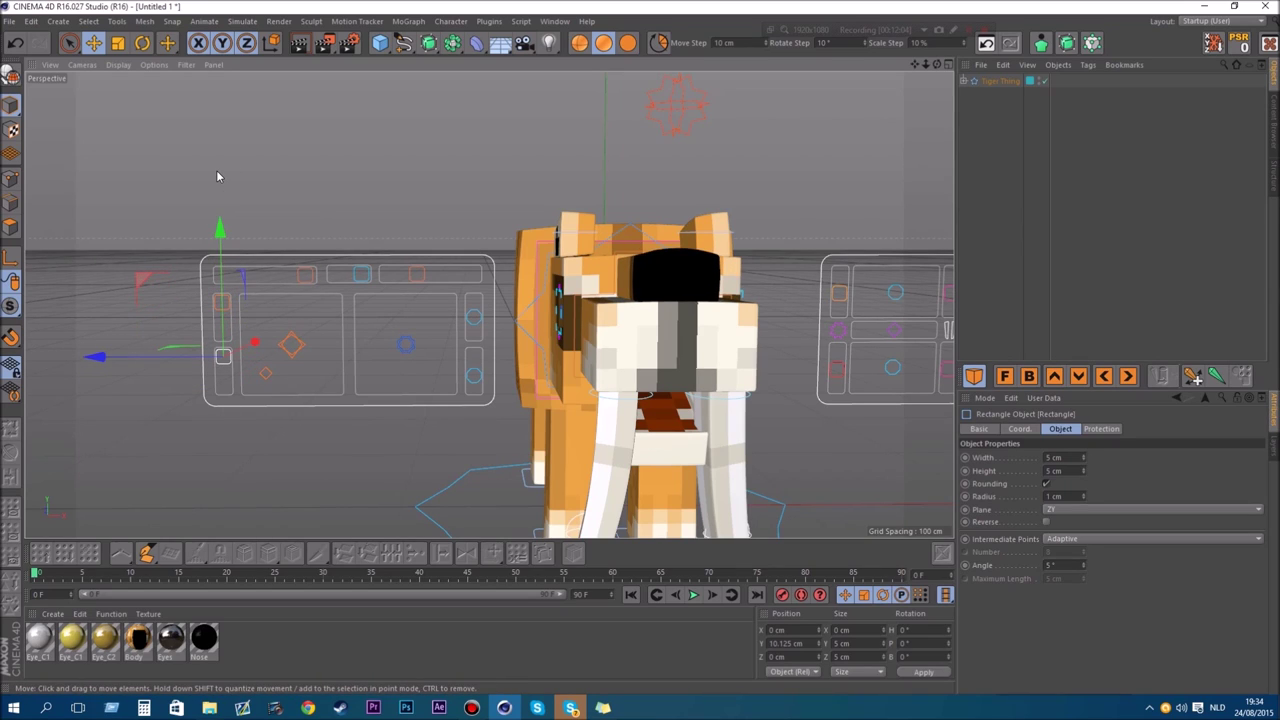
drag(219, 229, 221, 270)
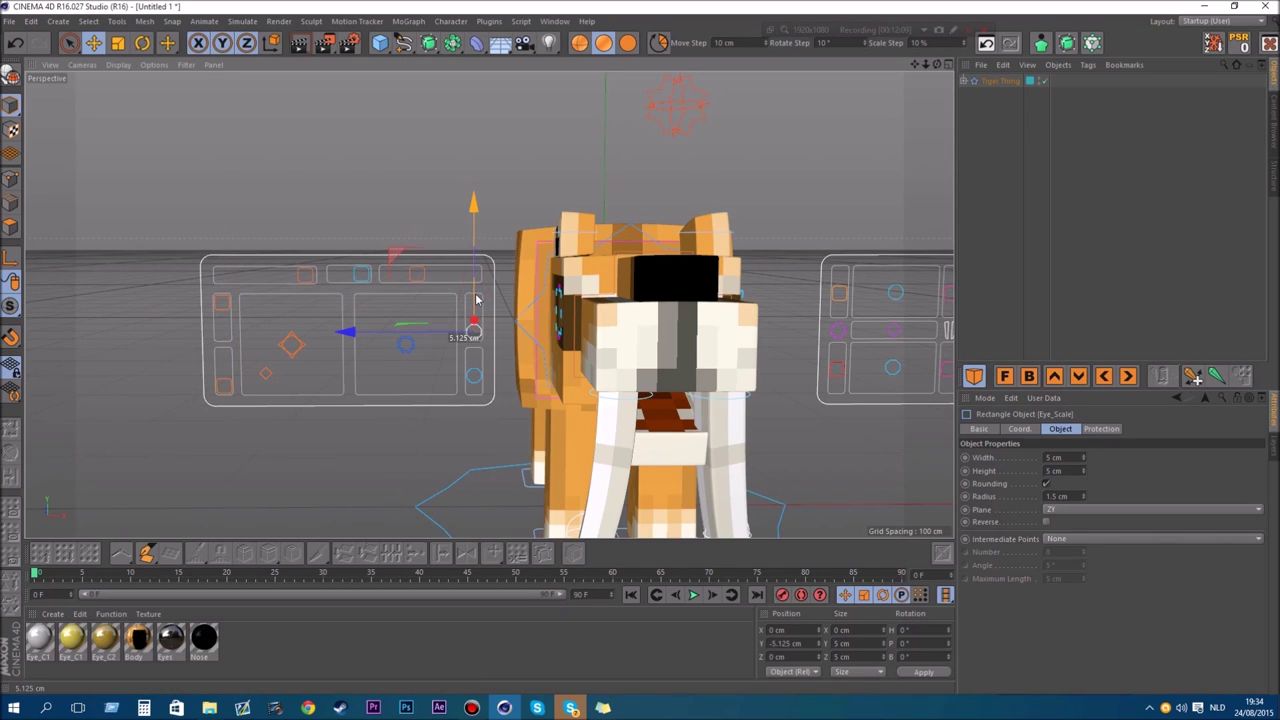
Move the Eye_Scale control to about Y 3.8 cm, raise the control below it, and clear the selection.
drag(476, 299, 476, 299)
drag(937, 68, 937, 68)
scroll(610, 265, up, 3)
scroll(487, 336, up, 3)
drag(464, 325, 454, 228)
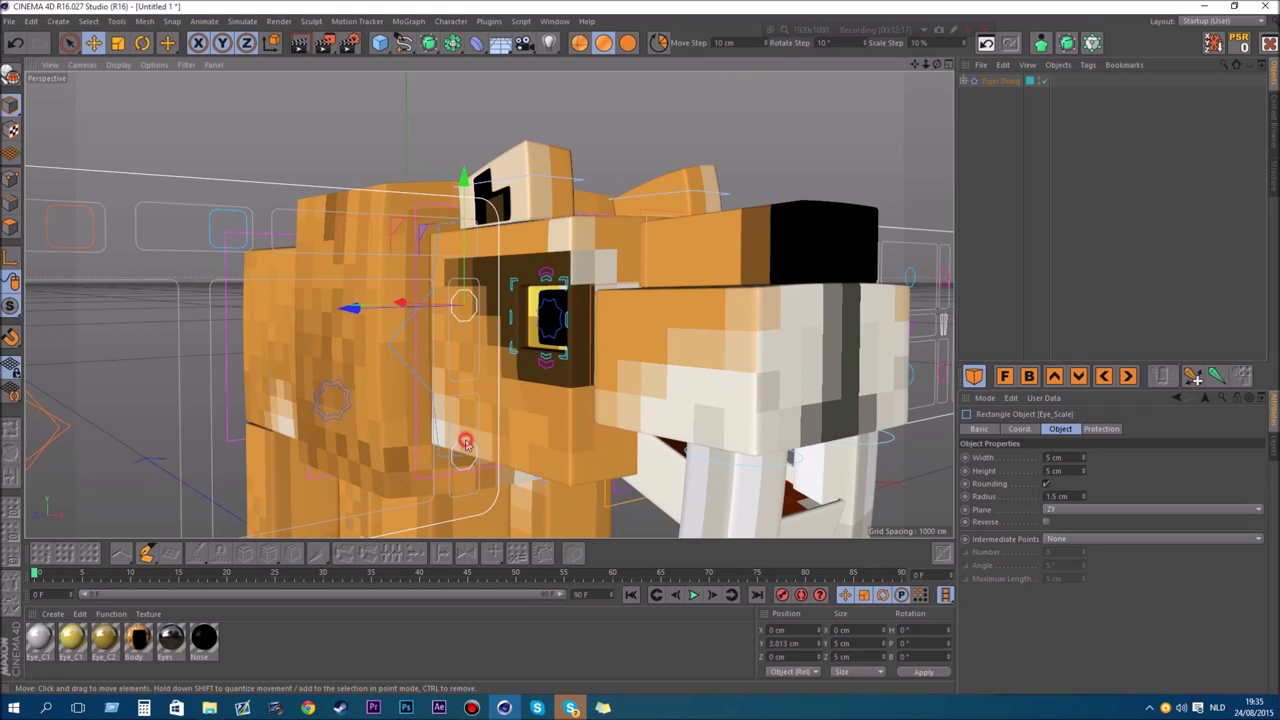
drag(466, 443, 466, 410)
drag(469, 308, 469, 273)
drag(472, 345, 469, 326)
click(843, 92)
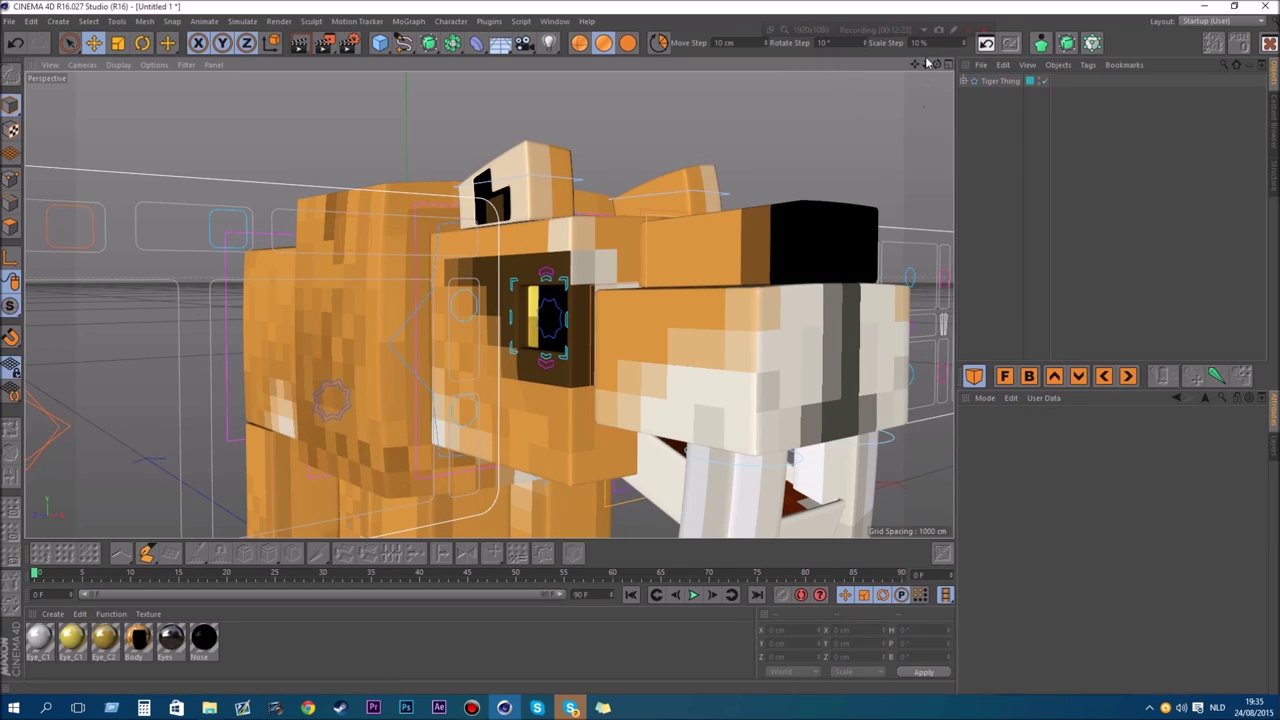
Try moving the F_Leg_L.Pole control to about Z -15.2 cm and undo the move.
drag(925, 64, 840, 74)
scroll(568, 431, up, 5)
click(561, 404)
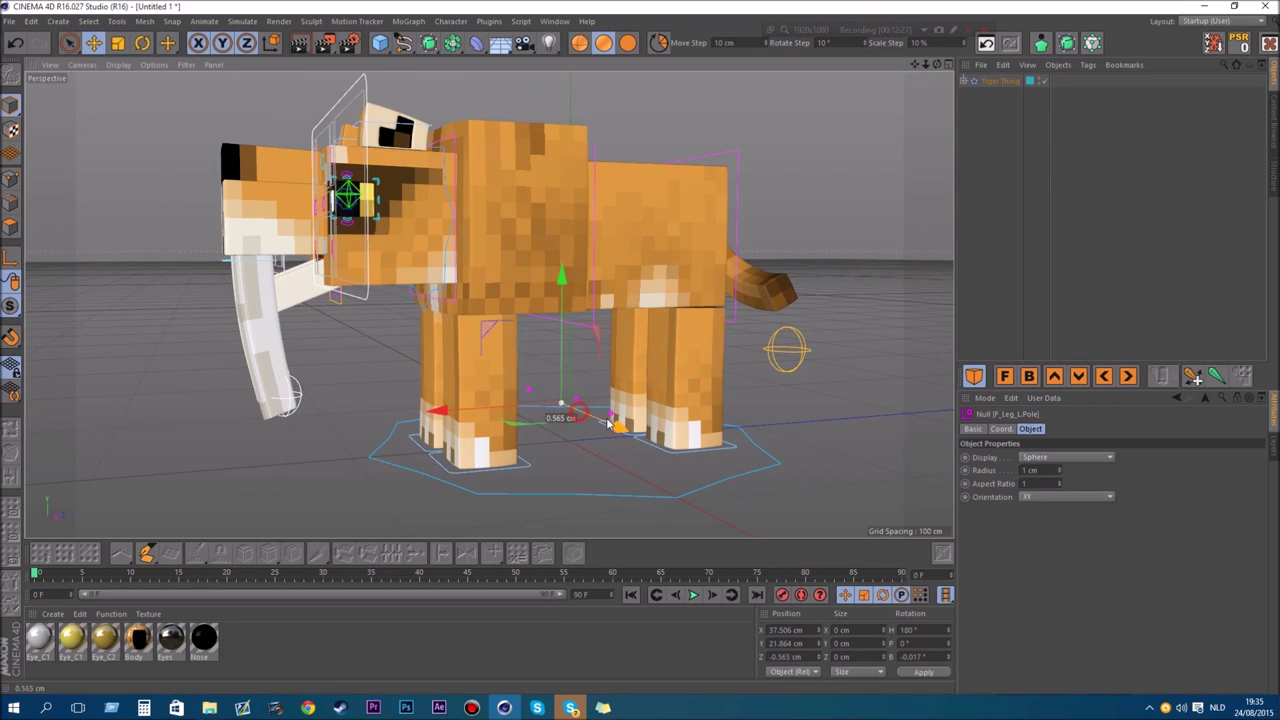
mouse_move(604, 420)
mouse_down()
mouse_move(586, 433)
mouse_move(564, 422)
mouse_move(612, 425)
mouse_up()
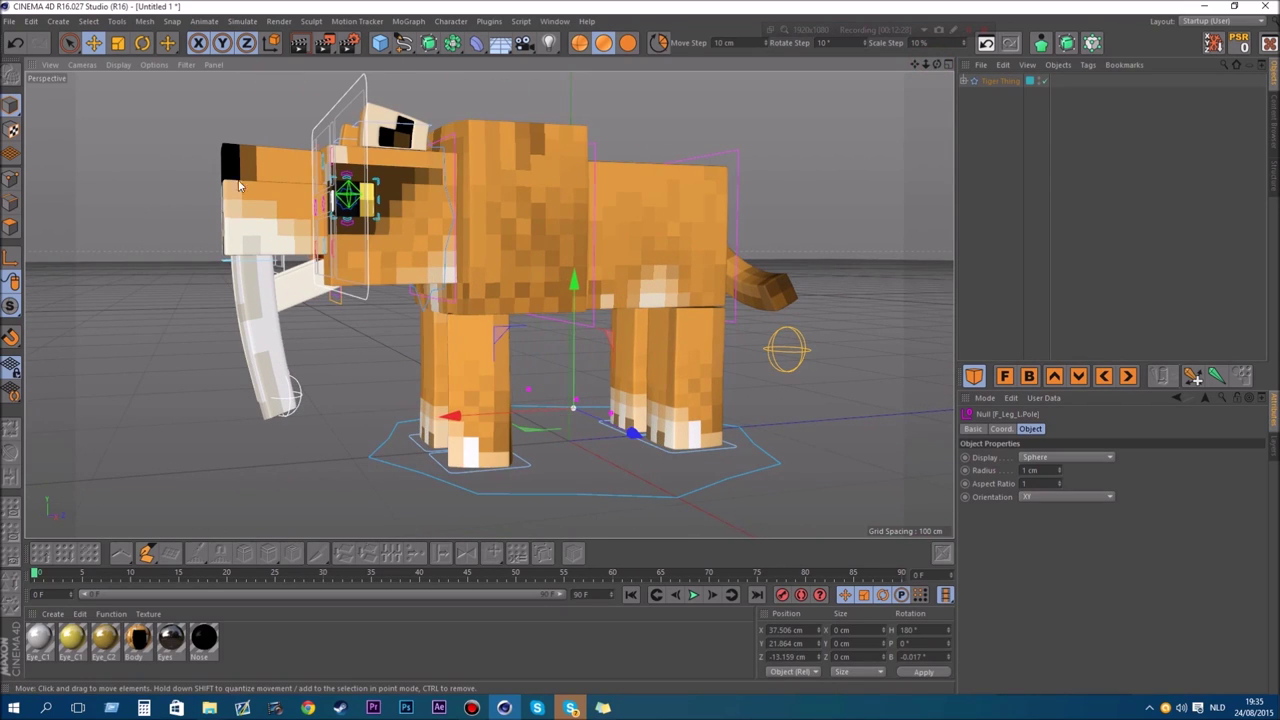
click(16, 44)
Try lifting the front left foot control to about Y 19.6 cm so the leg bends.
click(528, 466)
drag(521, 418, 452, 408)
scroll(326, 342, up, 3)
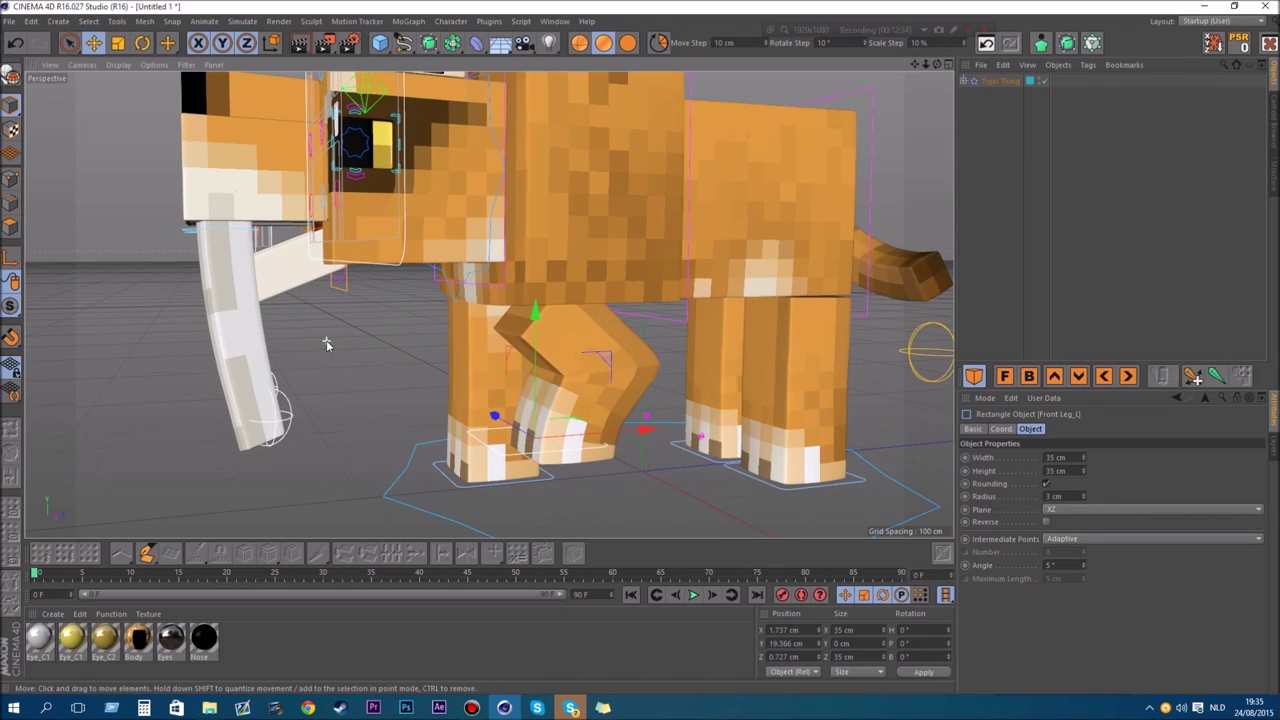
Try moving the U_M_Controller at the lower jaw and undo the move.
drag(913, 61, 1017, 87)
mouse_move(925, 63)
mouse_down()
mouse_move(985, 63)
mouse_move(950, 63)
mouse_up()
click(457, 306)
drag(457, 306, 442, 384)
click(16, 46)
drag(938, 64, 980, 35)
drag(926, 64, 970, 64)
click(466, 278)
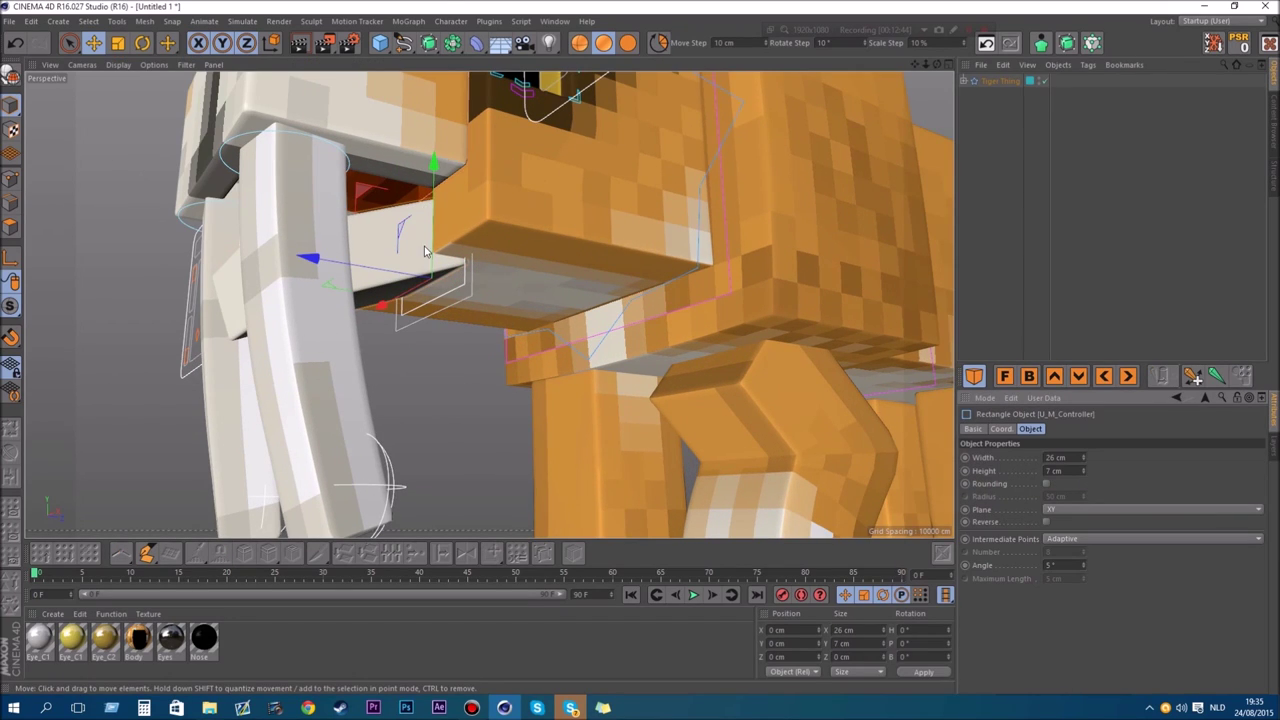
drag(405, 214, 444, 244)
click(15, 45)
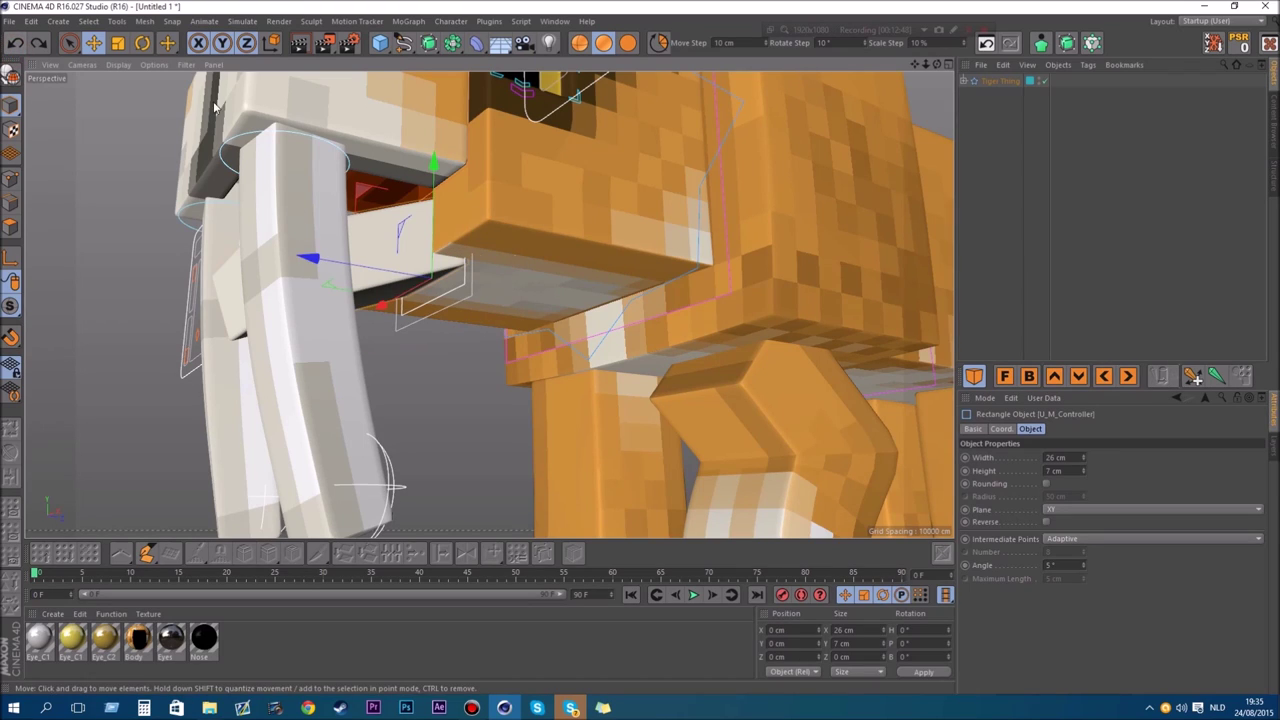
Try rotating the Undermounth control of the lower jaw and undo the rotation.
click(142, 43)
drag(412, 324, 634, 213)
key(ctrl+z)
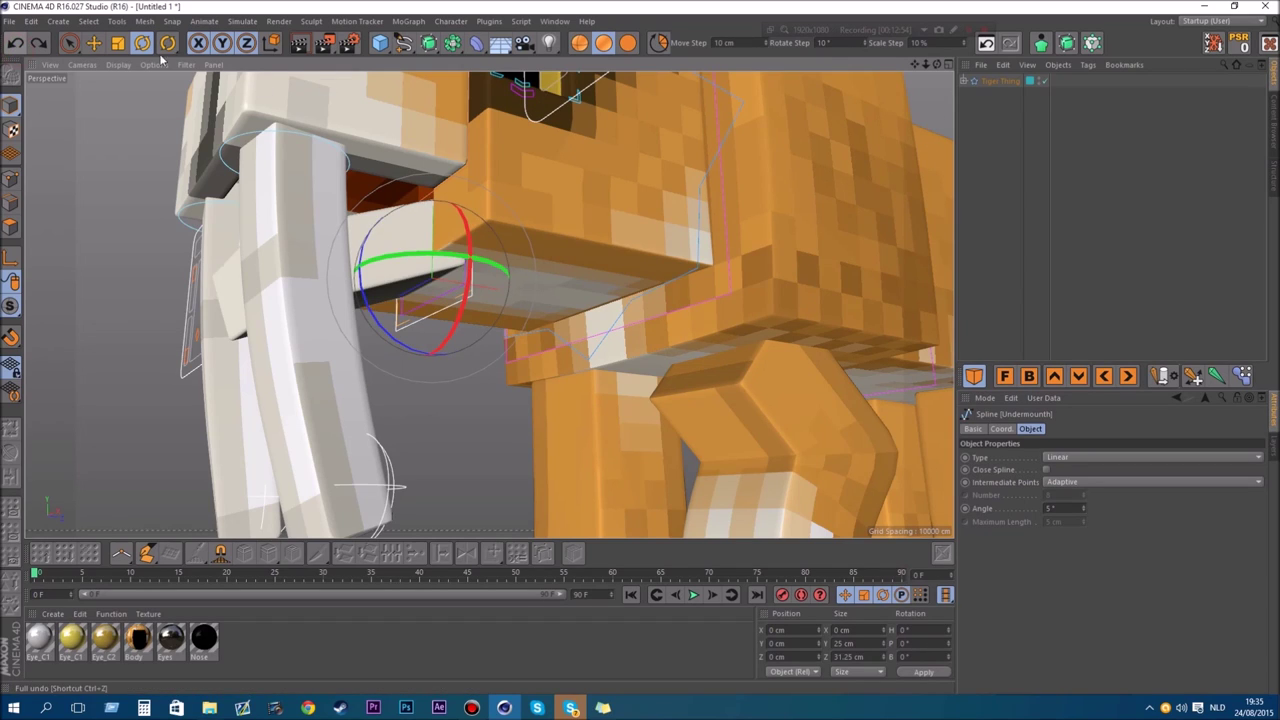
Undo the front left foot's lift.
drag(914, 65, 1012, 261)
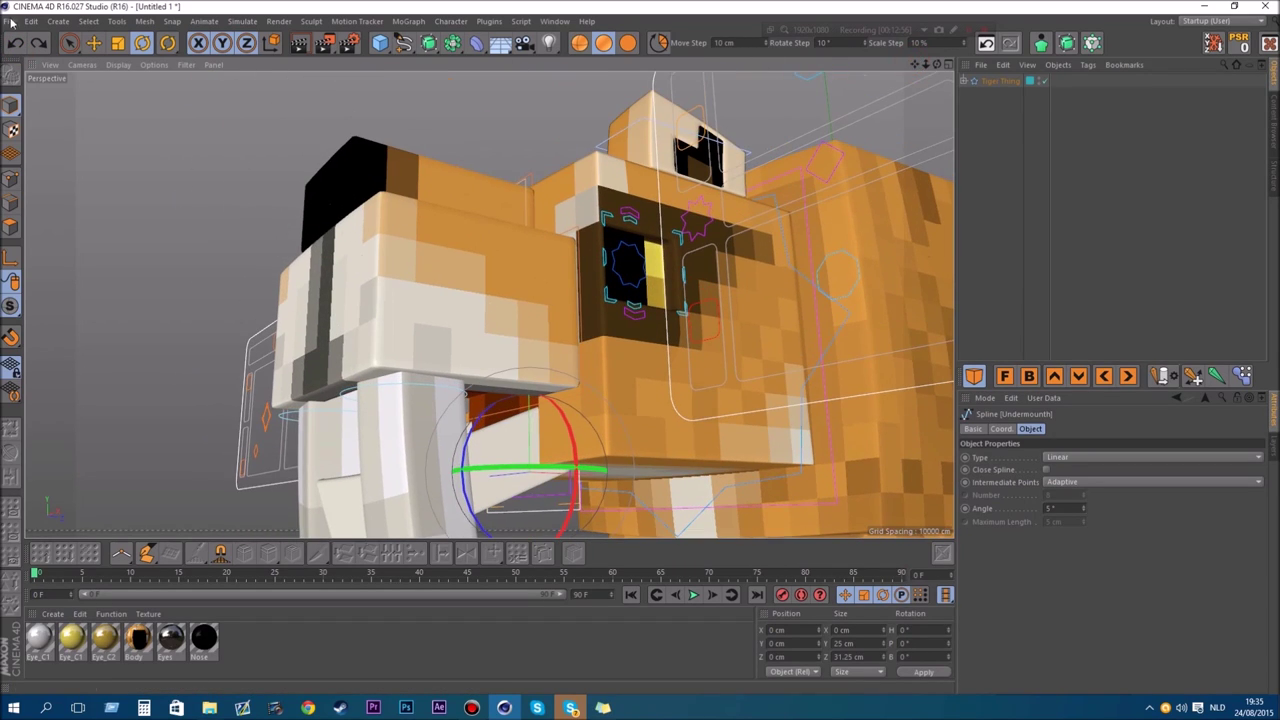
click(18, 46)
click(20, 50)
click(20, 49)
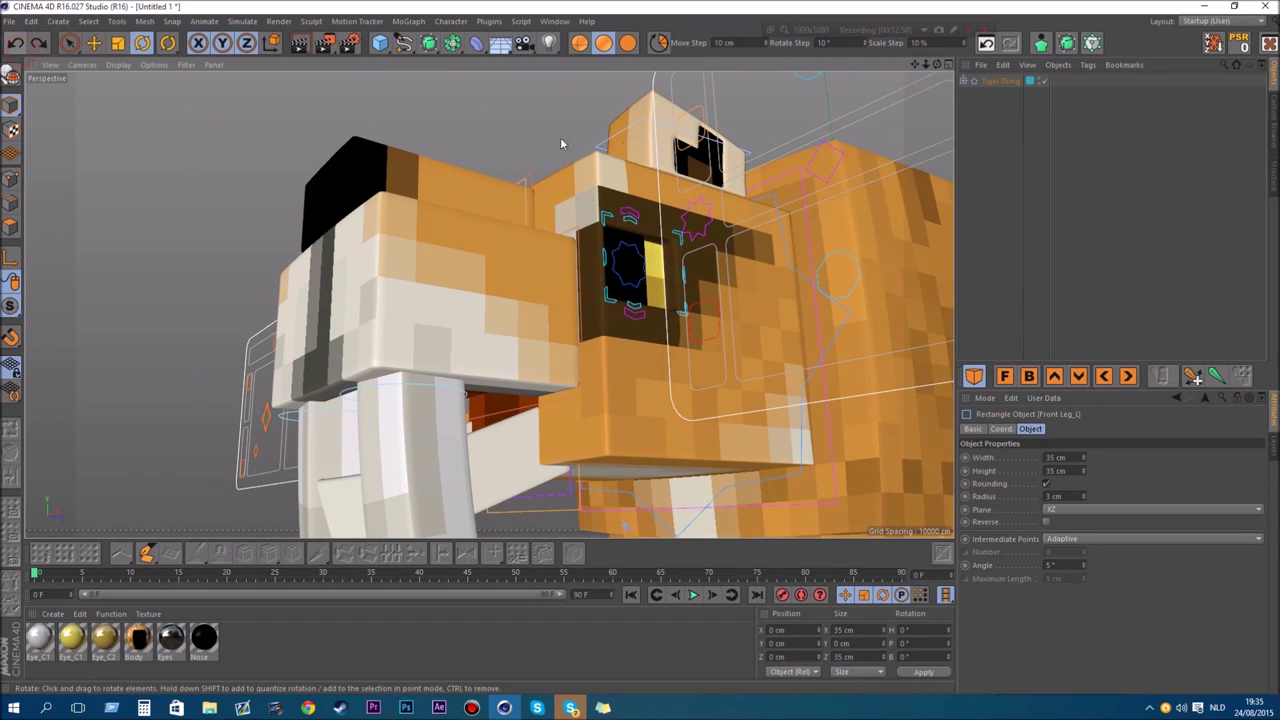
Try rotating the Mounth_Controller on top of the muzzle and undo the rotation.
drag(938, 65, 922, 130)
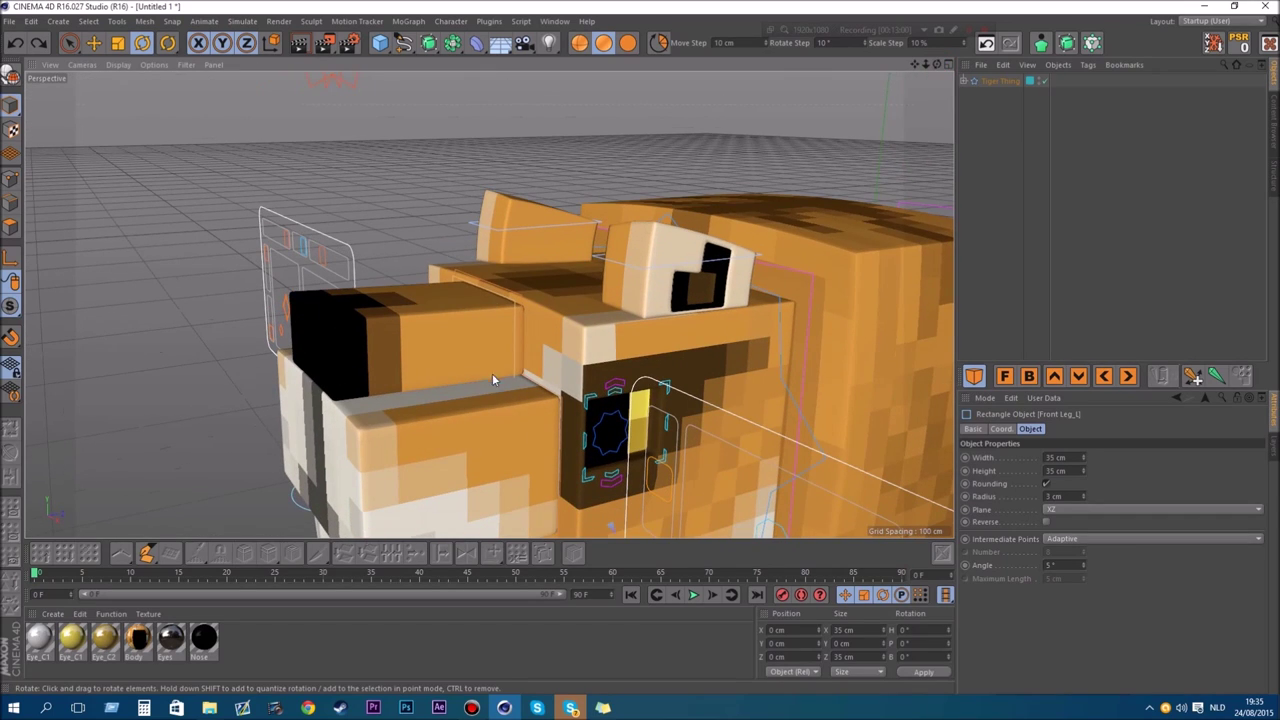
click(514, 369)
click(516, 363)
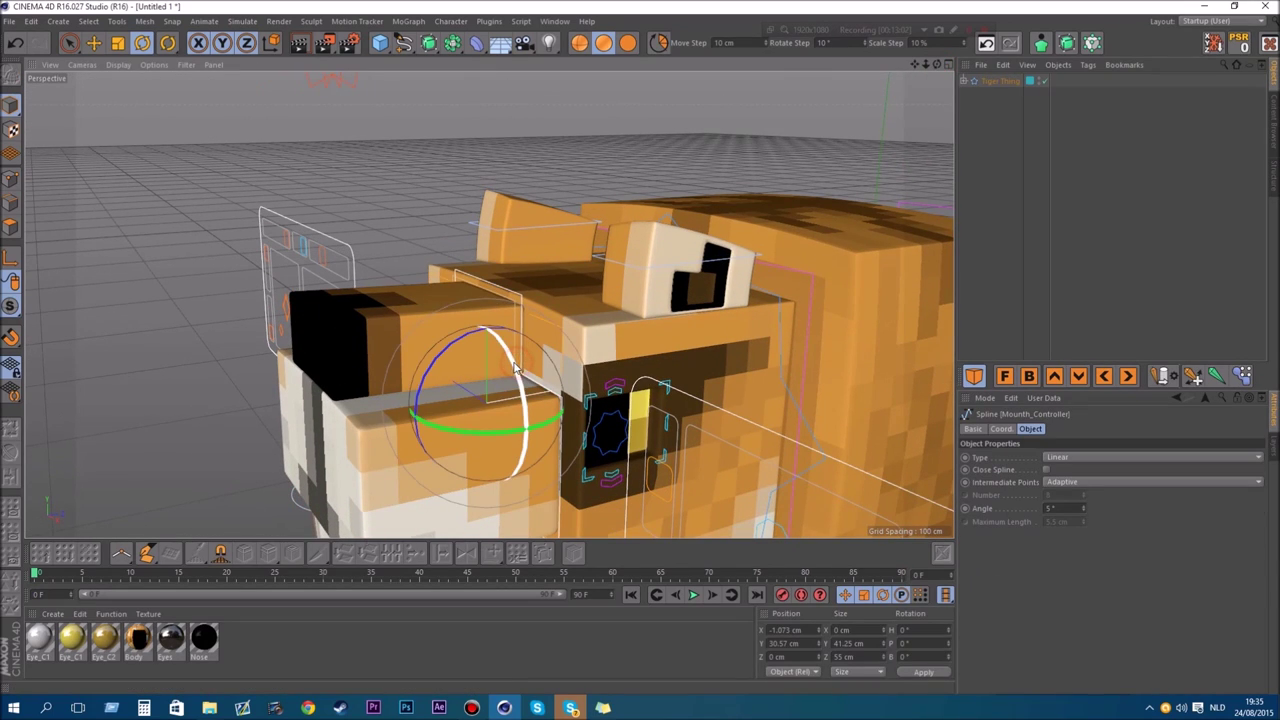
mouse_move(471, 355)
mouse_down()
mouse_move(445, 318)
mouse_move(486, 332)
mouse_move(483, 393)
mouse_move(480, 356)
mouse_up()
click(15, 42)
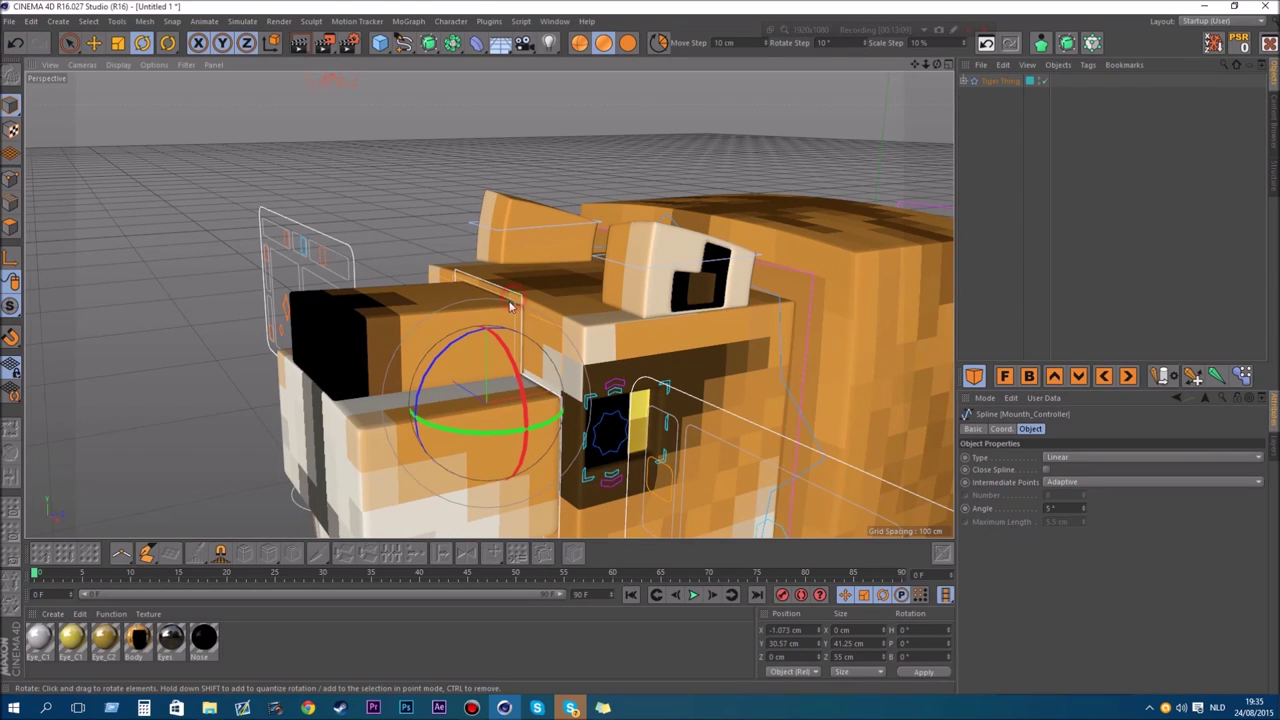
Try rotating the snout control to about H -9.3°, P -0.6°, B 4.5°, examine the head, undo the rotation and clear the selection.
scroll(510, 305, up, 4)
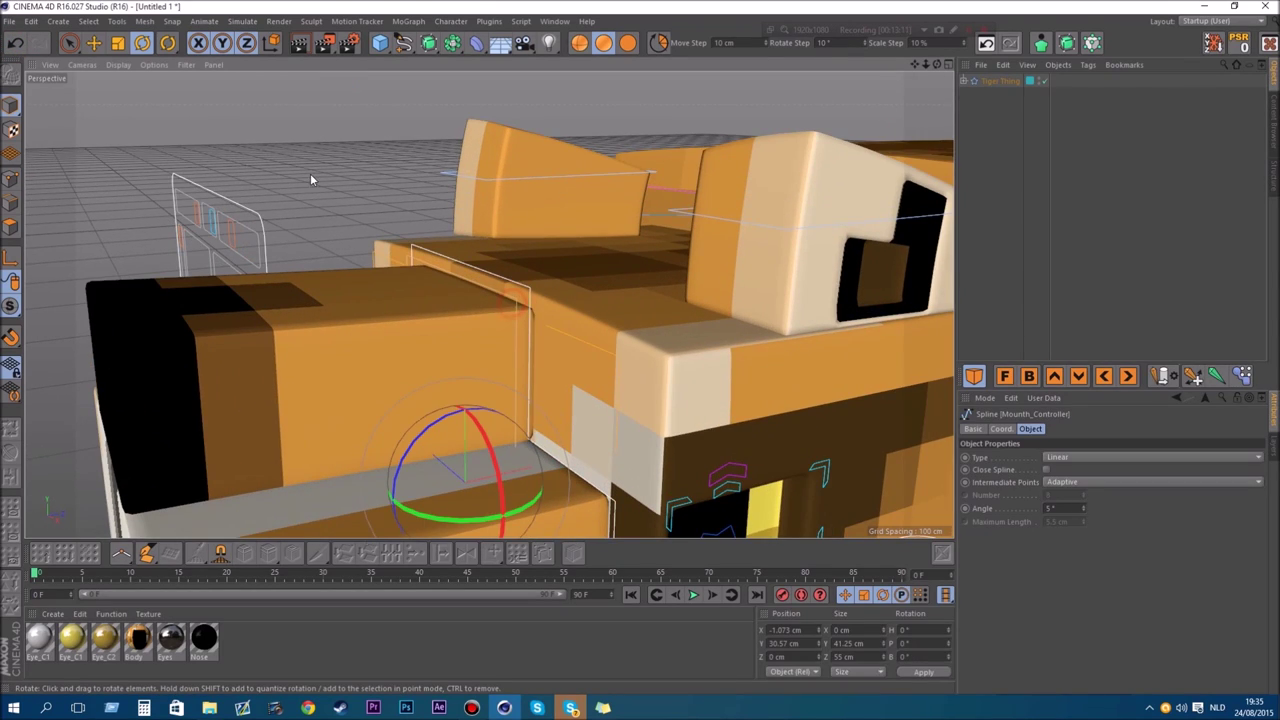
click(1275, 447)
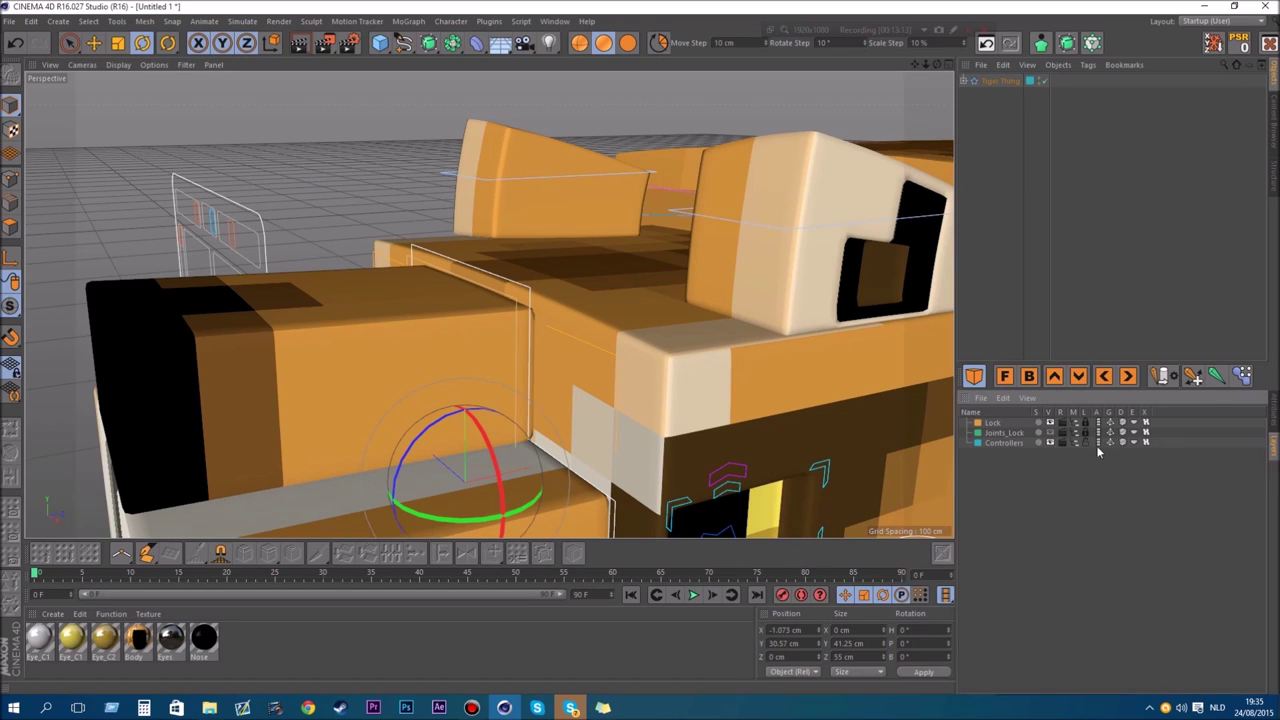
click(516, 298)
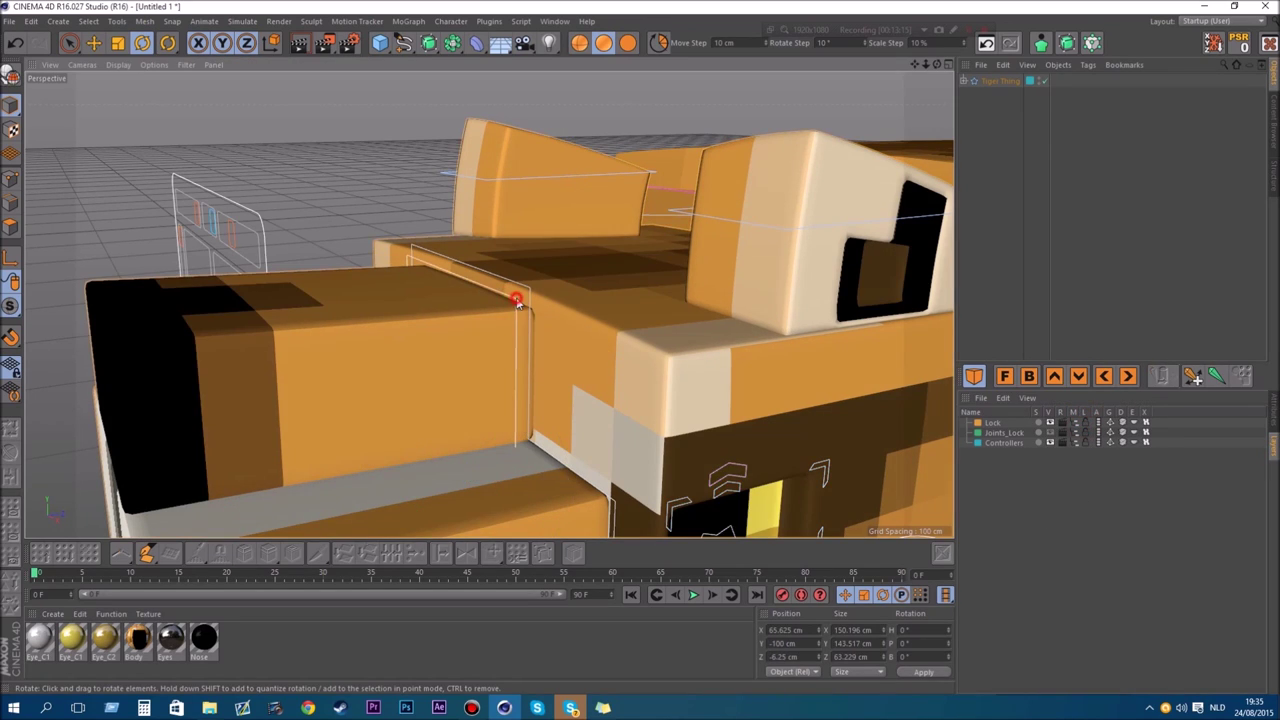
mouse_move(420, 377)
mouse_down()
mouse_move(449, 354)
mouse_move(401, 370)
mouse_up()
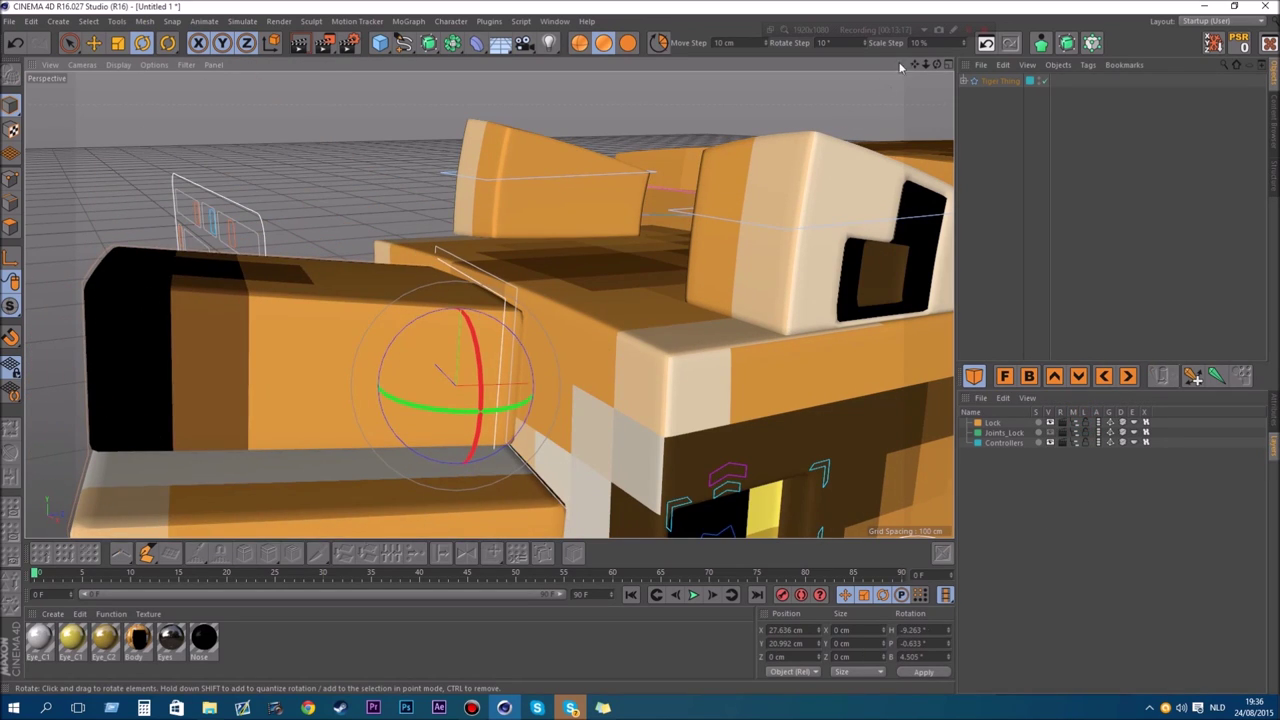
drag(925, 64, 1015, 66)
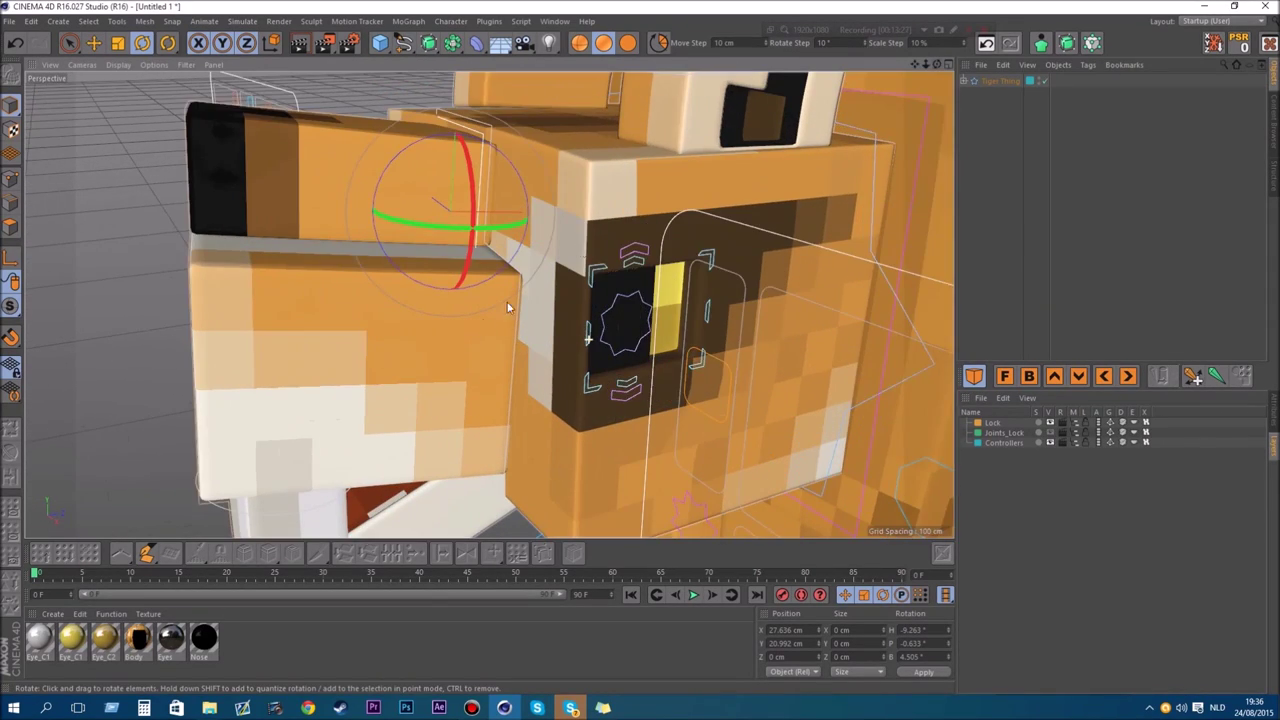
drag(925, 66, 817, 68)
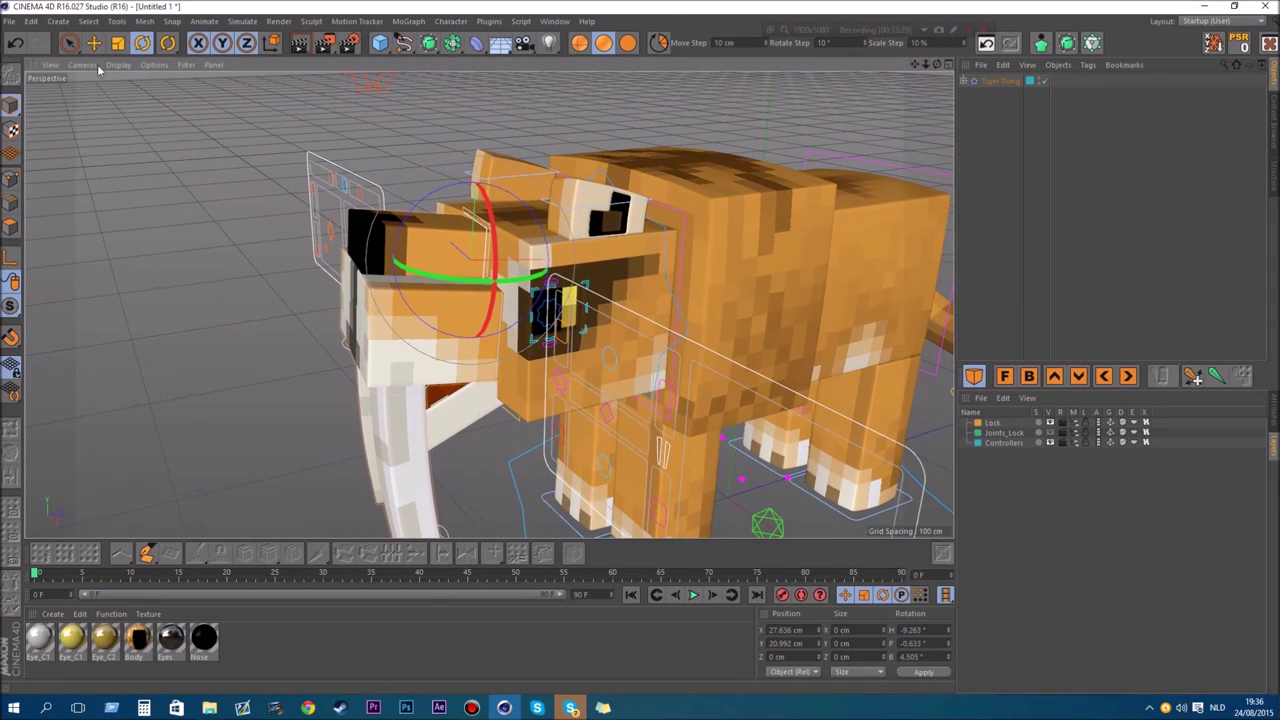
click(20, 44)
click(206, 198)
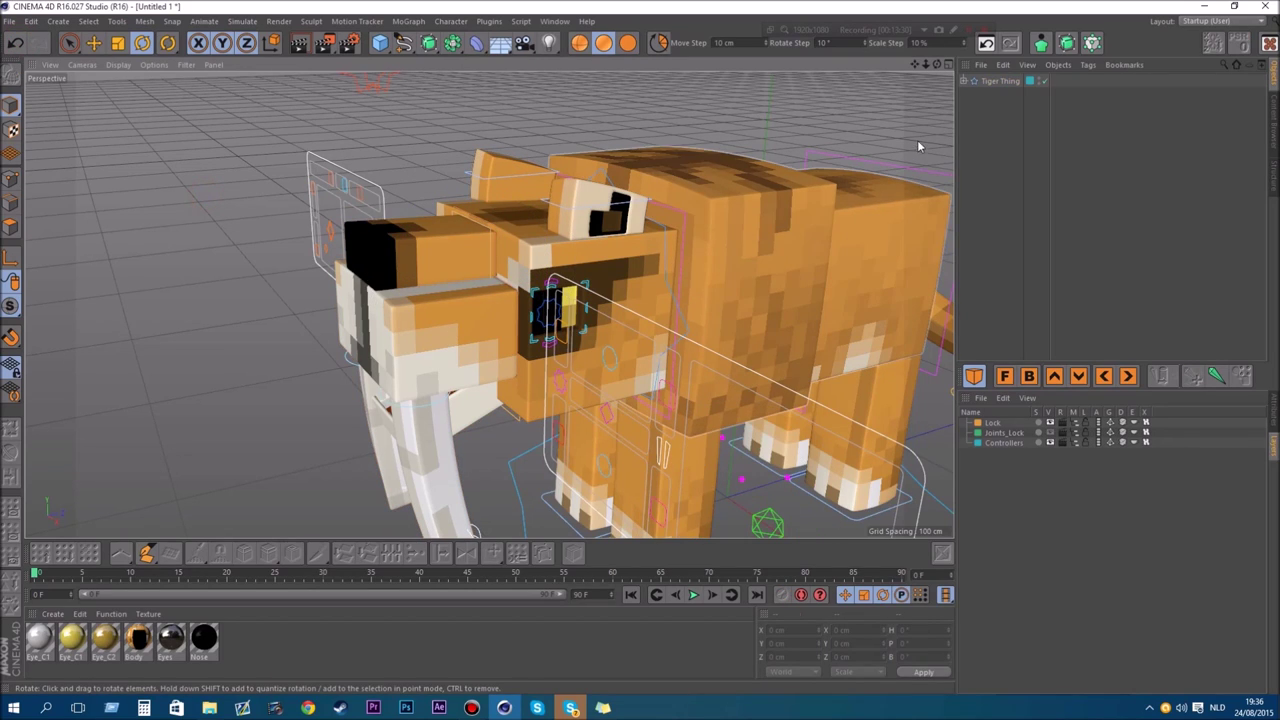
Move the spherical tail control sideways to about Z -73.8 cm so the tail swings toward it.
drag(925, 68, 840, 68)
drag(936, 65, 895, 92)
click(537, 343)
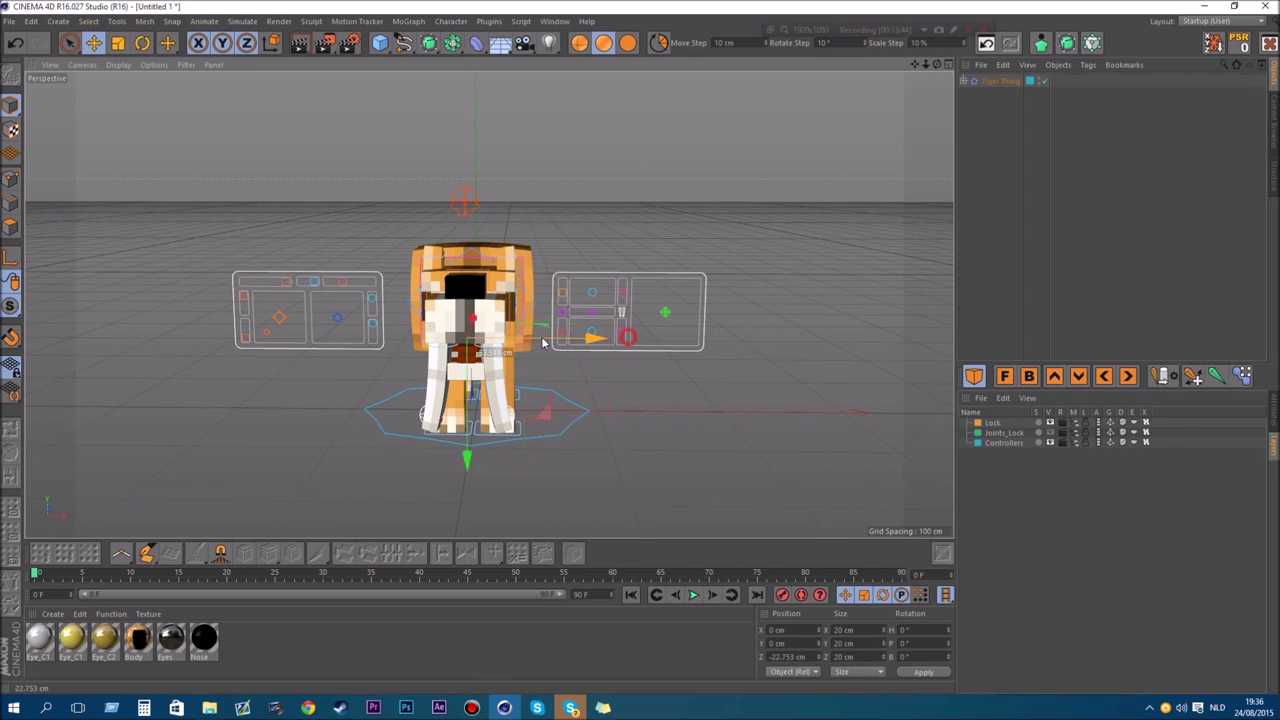
drag(926, 64, 793, 70)
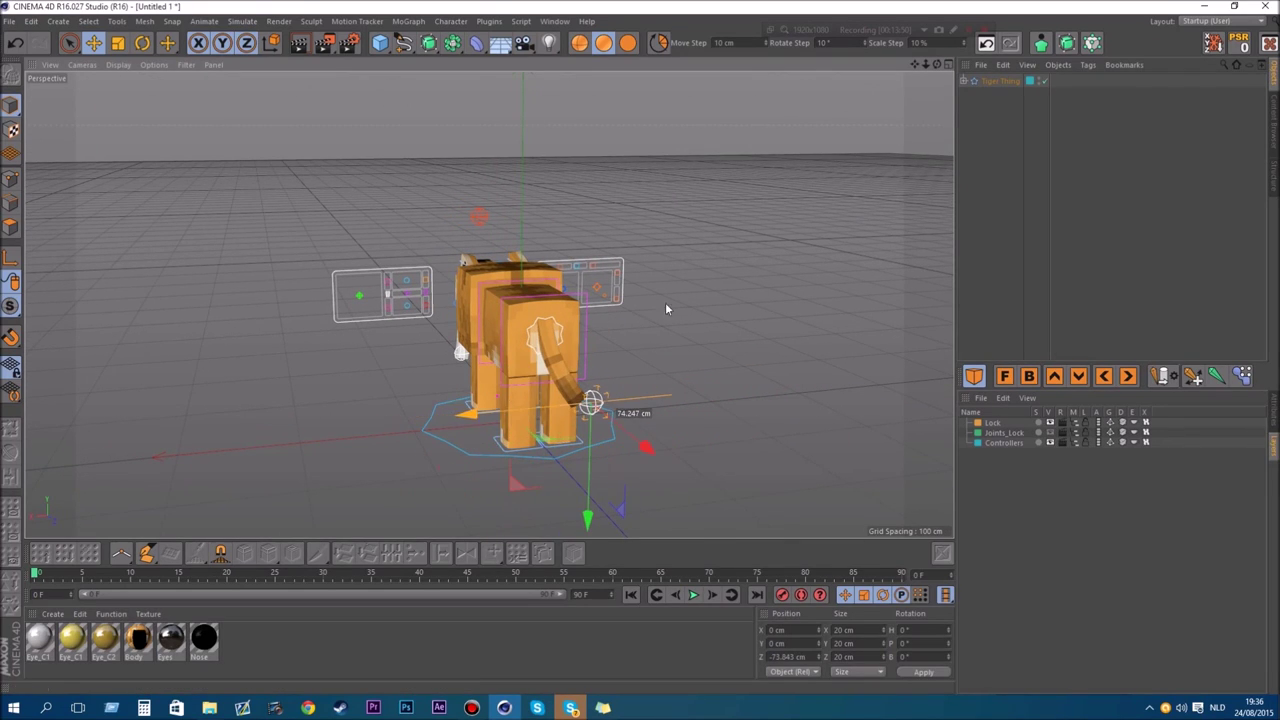
Move the front right foot control to about X 7.6 cm, Y 5.1 cm so the leg bends.
mouse_move(944, 64)
mouse_down()
mouse_move(919, 69)
mouse_move(943, 69)
mouse_up()
scroll(447, 334, up, 4)
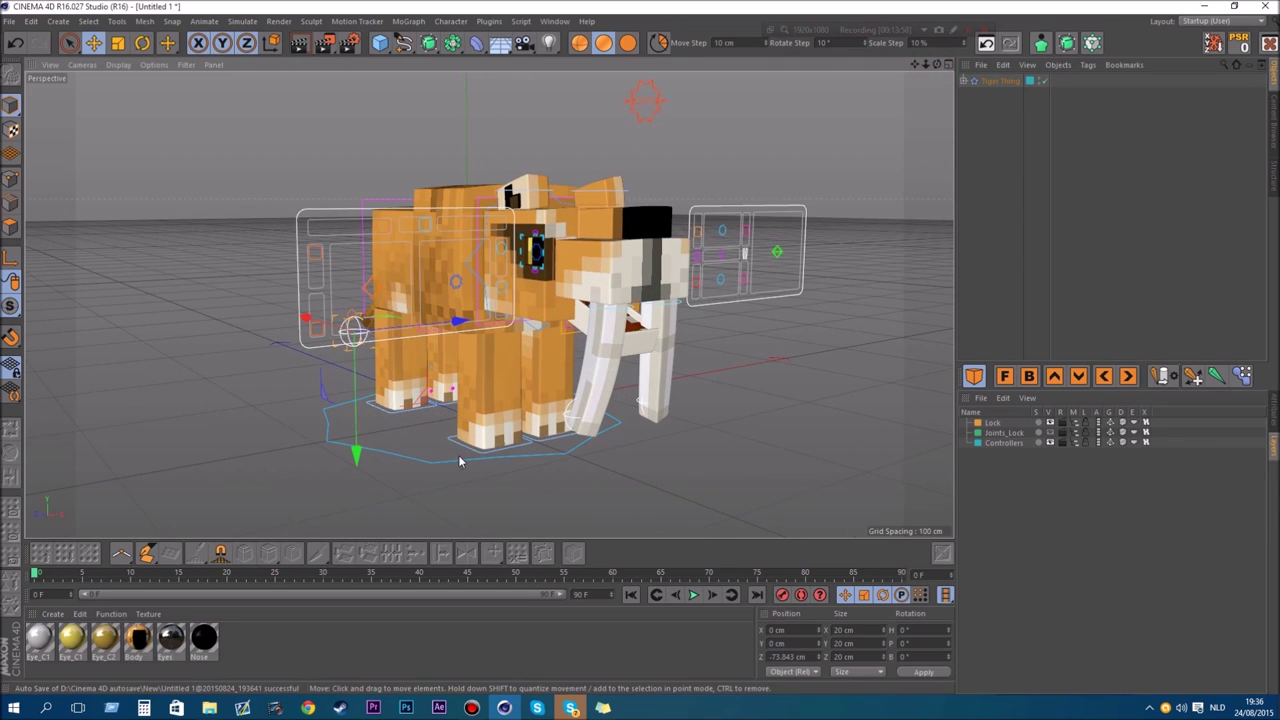
click(481, 425)
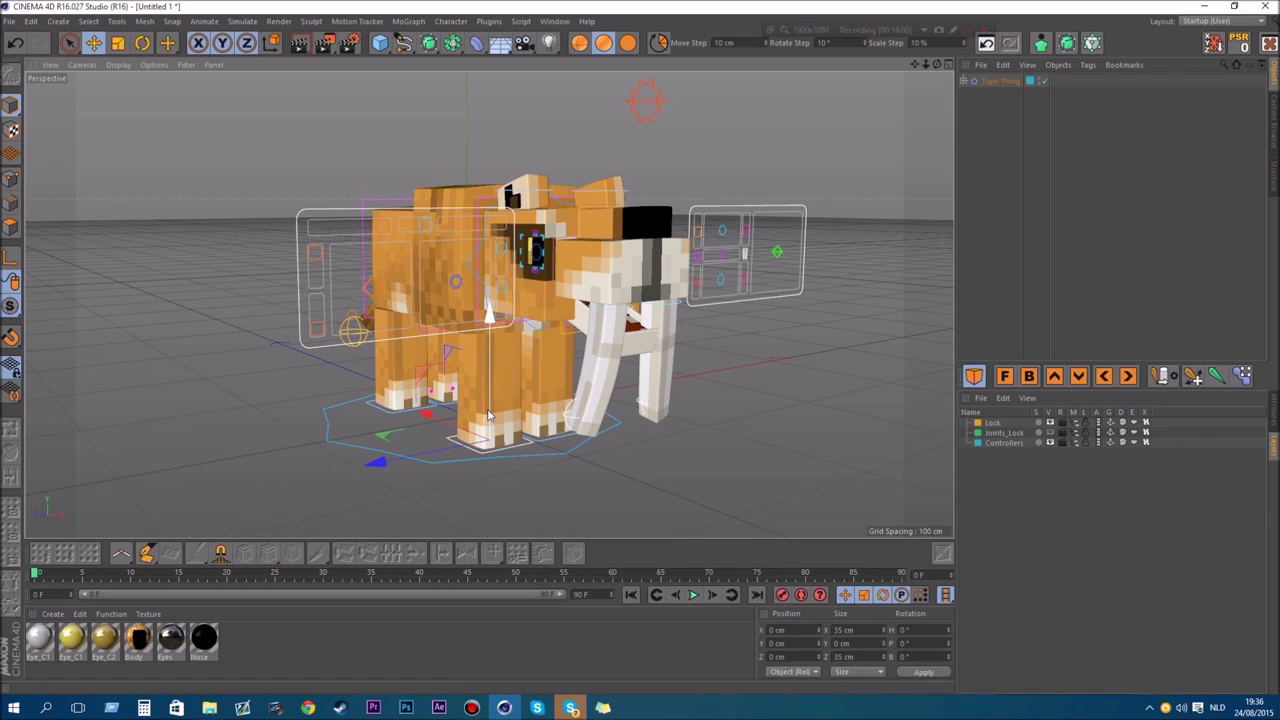
drag(450, 447, 436, 449)
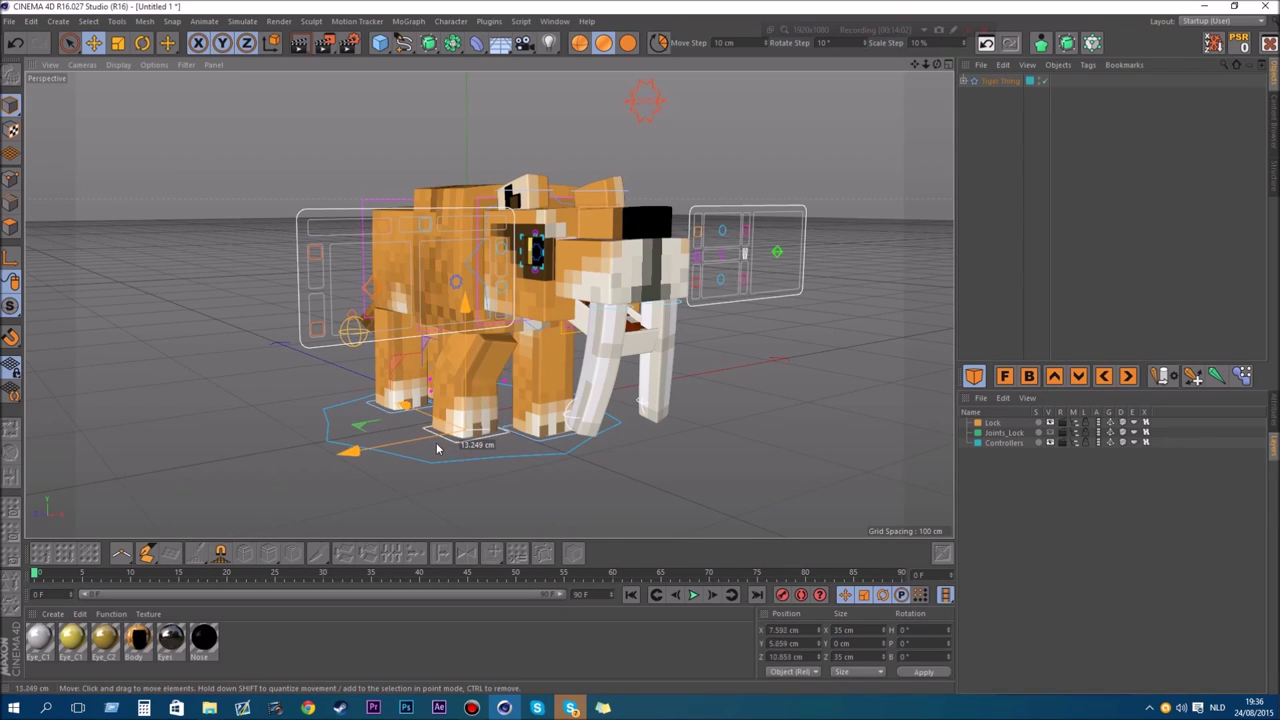